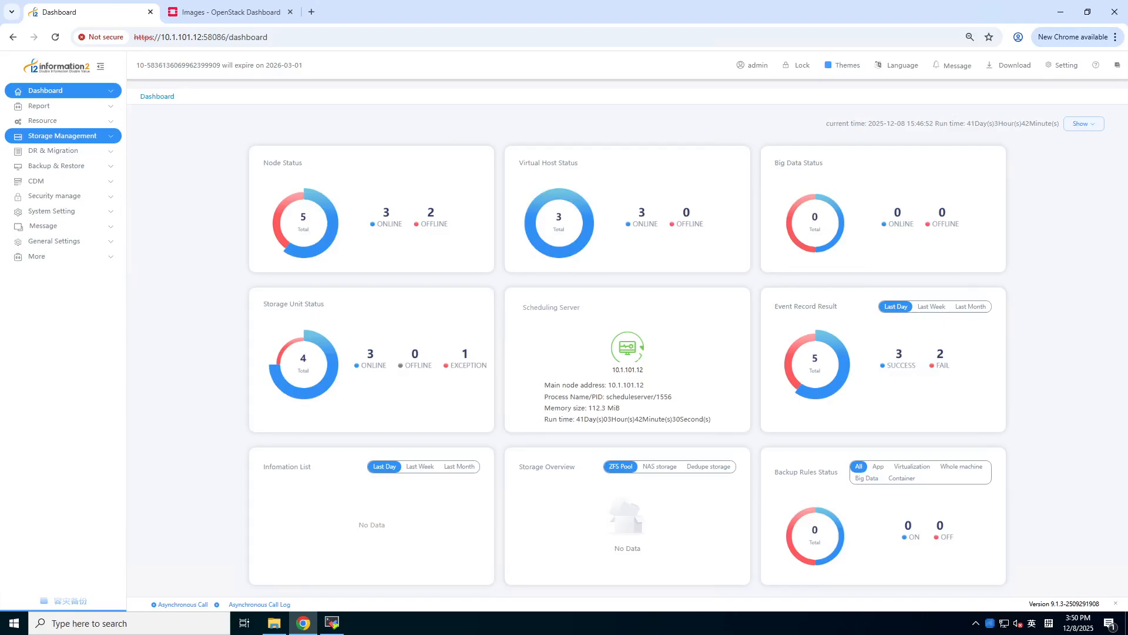
- Check the drnode package version in the SSH terminal session, then hide the terminal
{"action": "left_click", "coordinate": [332, 623]}
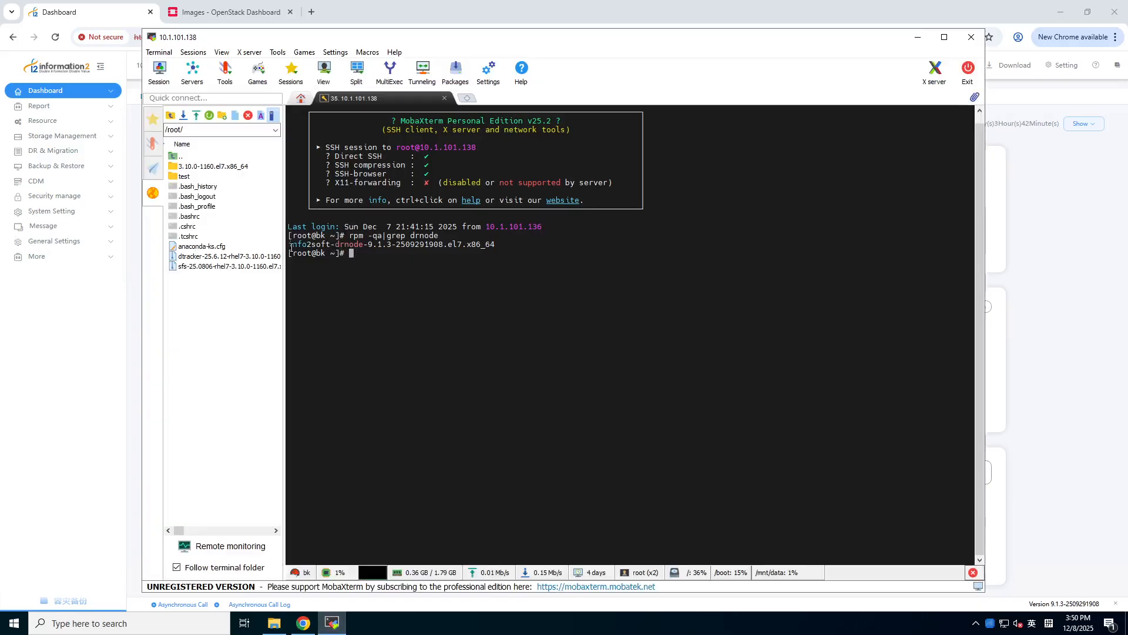
{"action": "left_click_drag", "start_coordinate": [328, 244], "coordinate": [388, 245]}
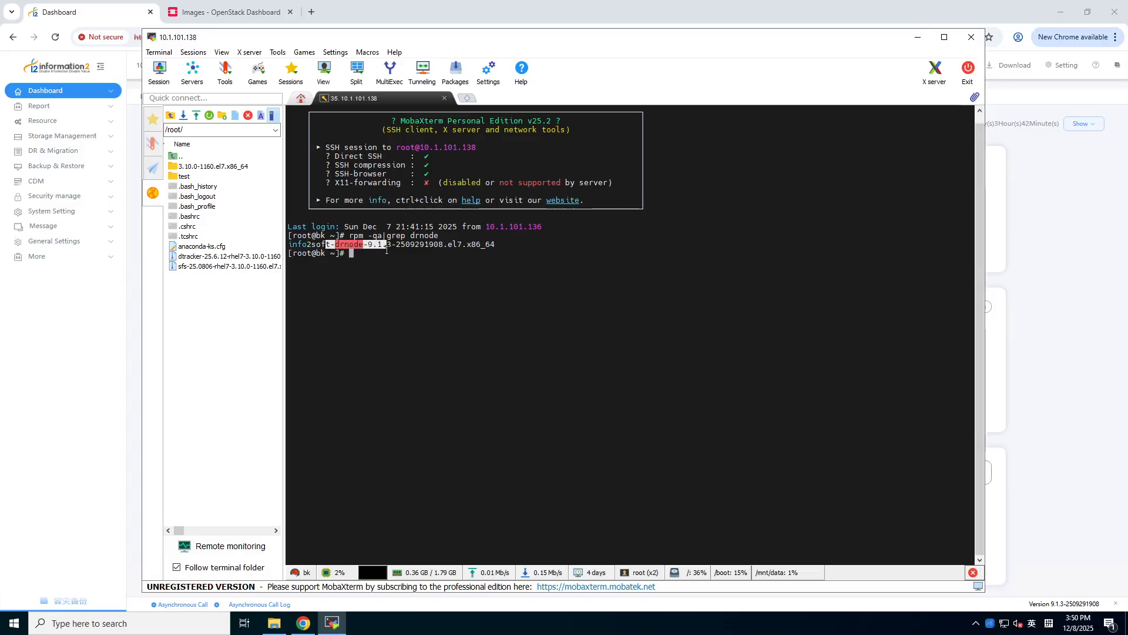
{"action": "left_click", "coordinate": [387, 245]}
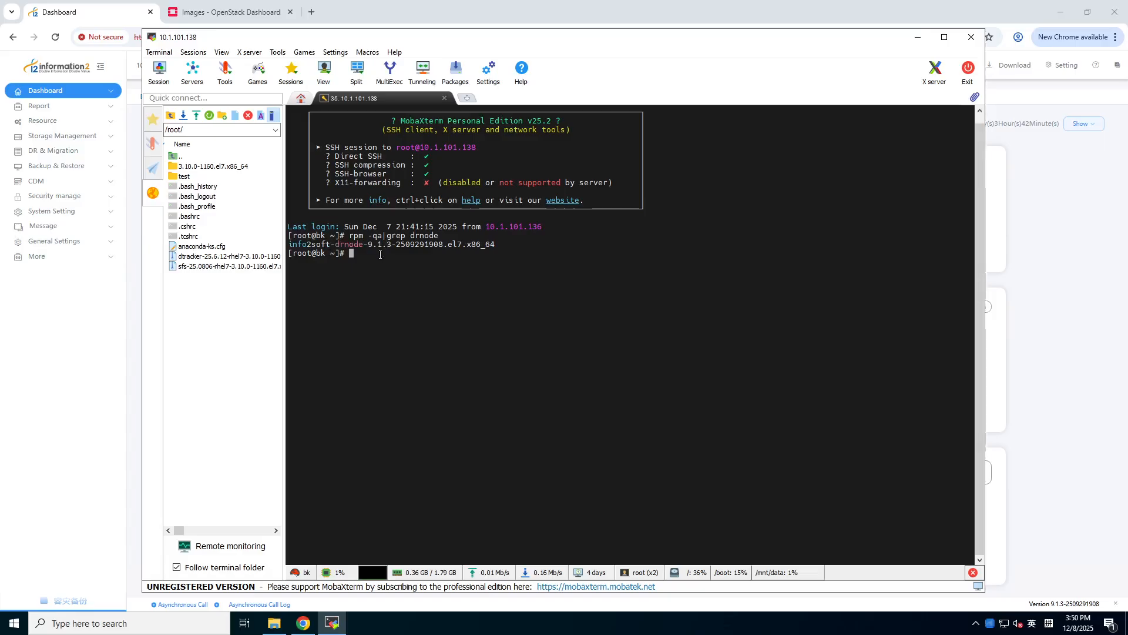
{"action": "left_click", "coordinate": [917, 37]}
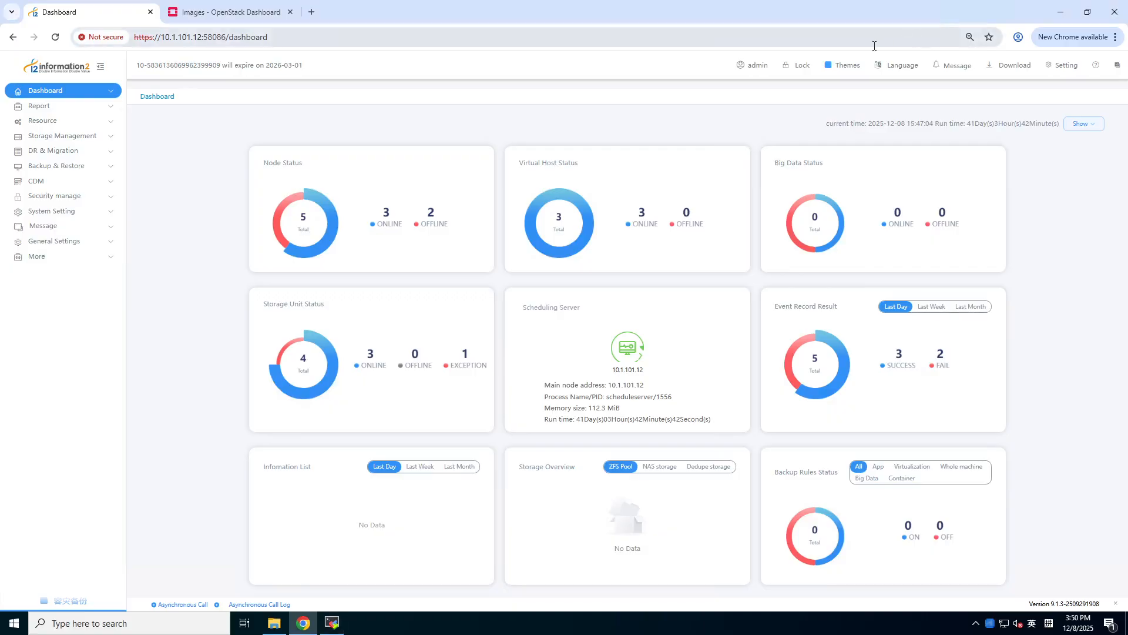
- Open the Node list under Resource > DR Backup Res and start a new node
{"action": "left_click", "coordinate": [95, 121]}
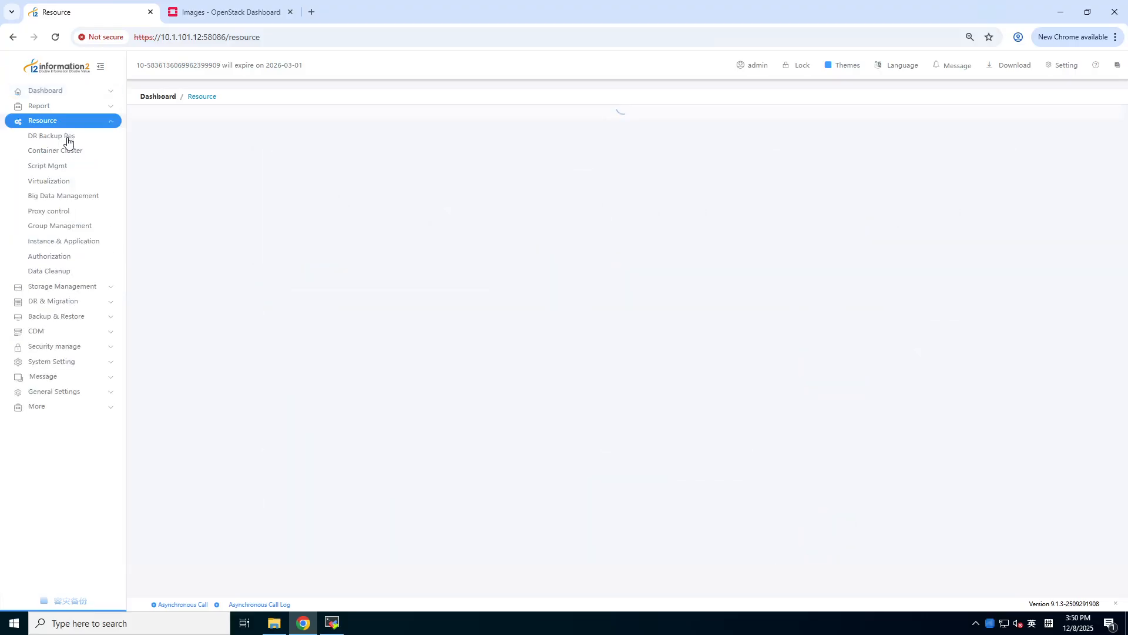
{"action": "left_click", "coordinate": [42, 141]}
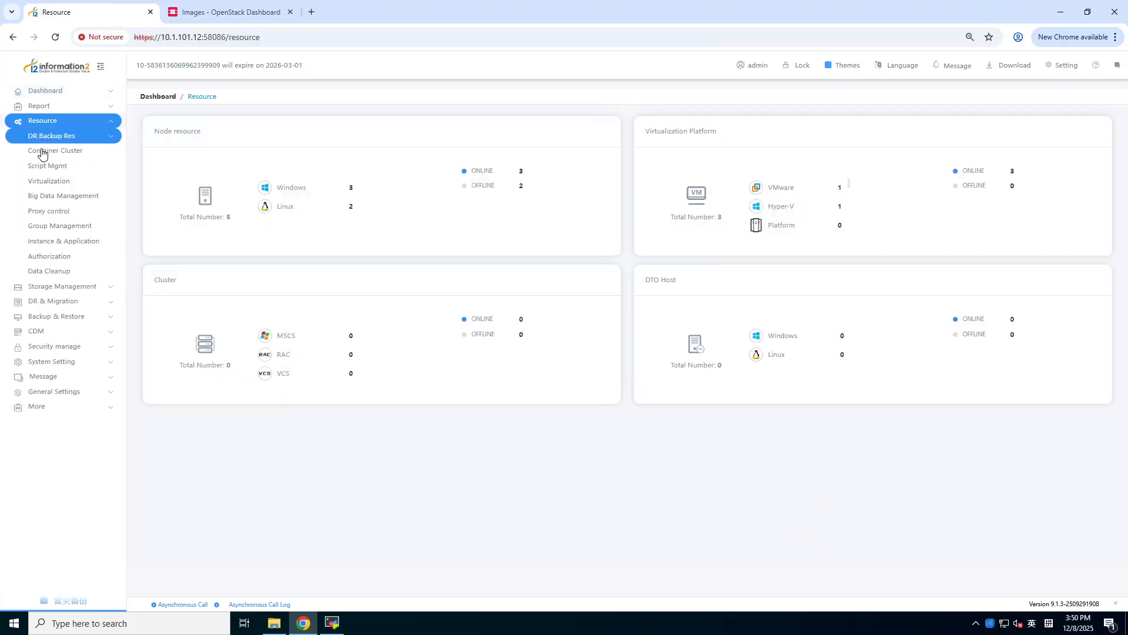
{"action": "left_click", "coordinate": [43, 152]}
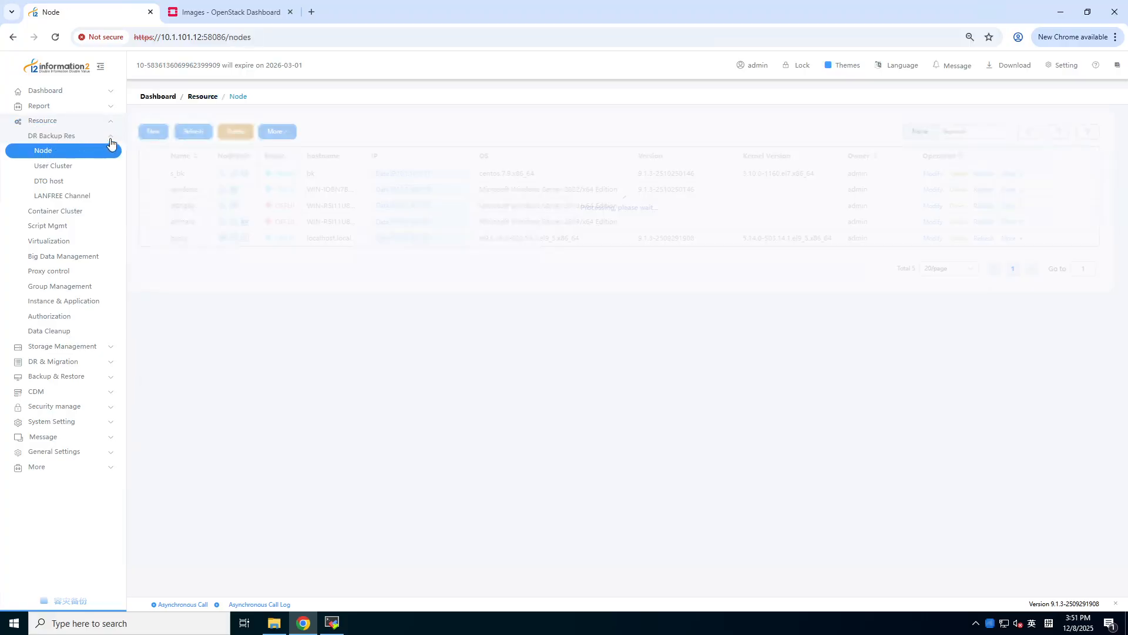
{"action": "left_click", "coordinate": [163, 132]}
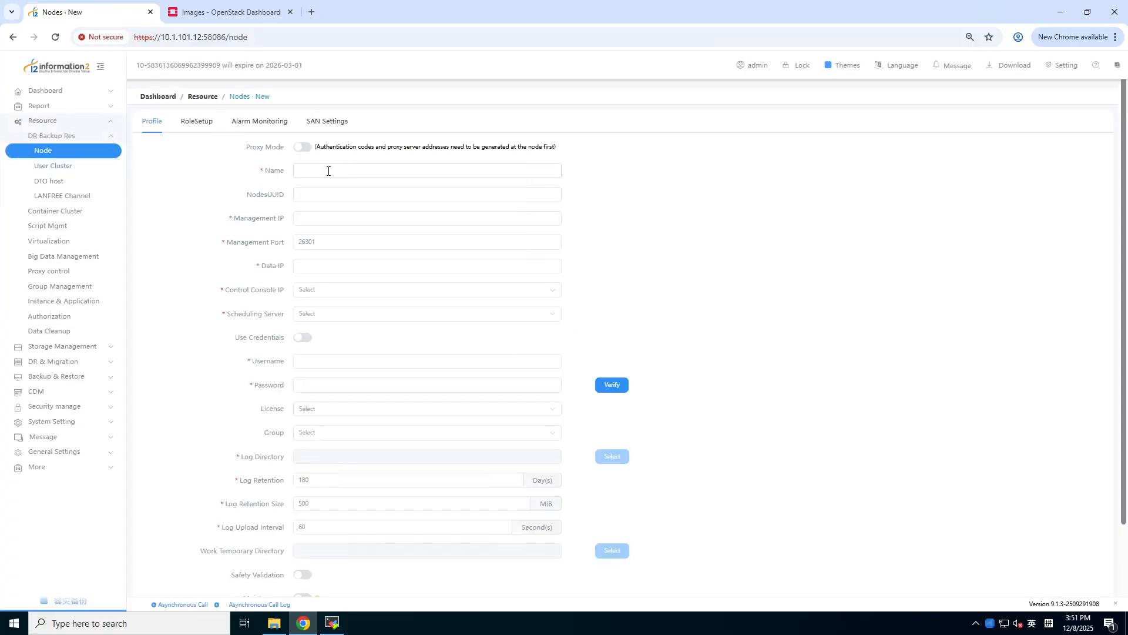
- Enter node name A_bk with management and data IP 10.1.101.138
{"action": "left_click", "coordinate": [328, 171]}
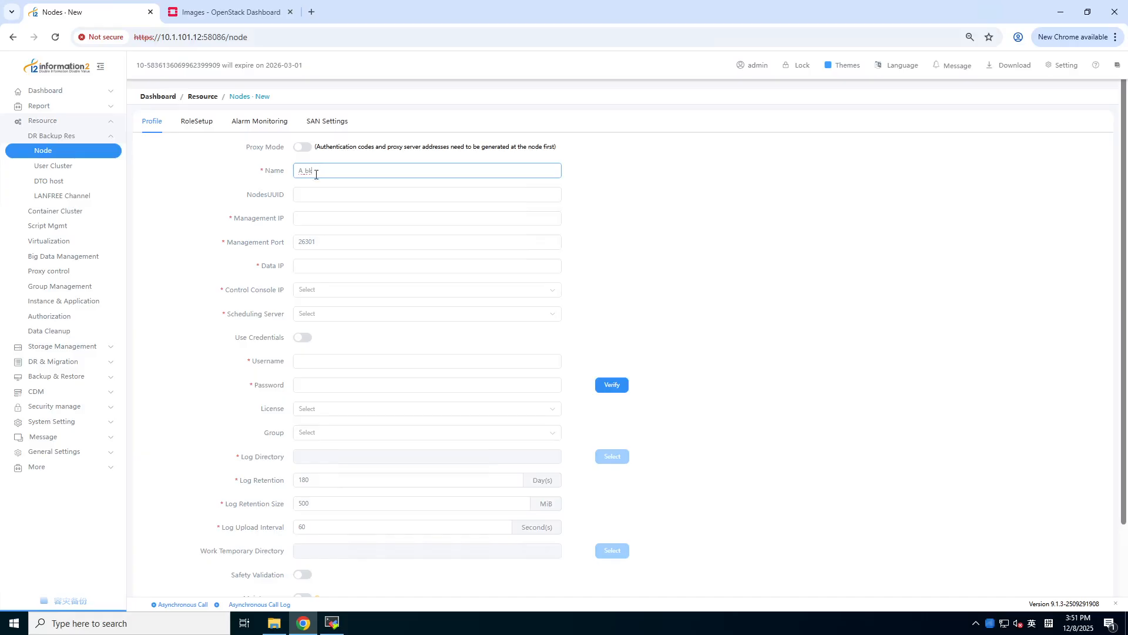
{"action": "left_click", "coordinate": [314, 221]}
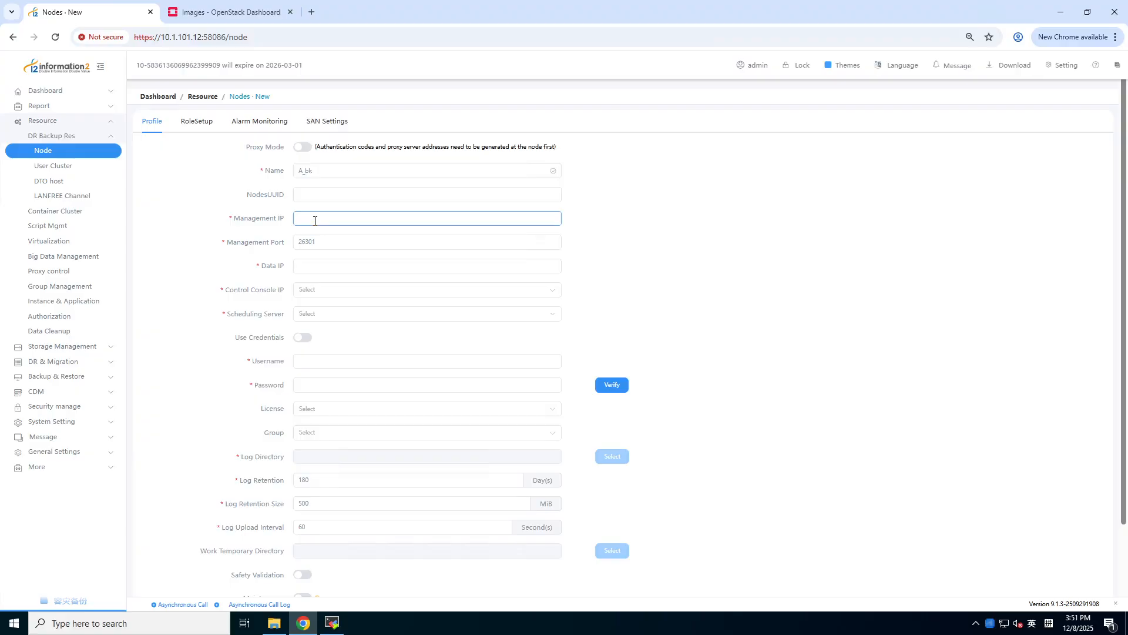
{"action": "type", "text": "10.1.101.138"}
{"action": "left_click", "coordinate": [313, 269]}
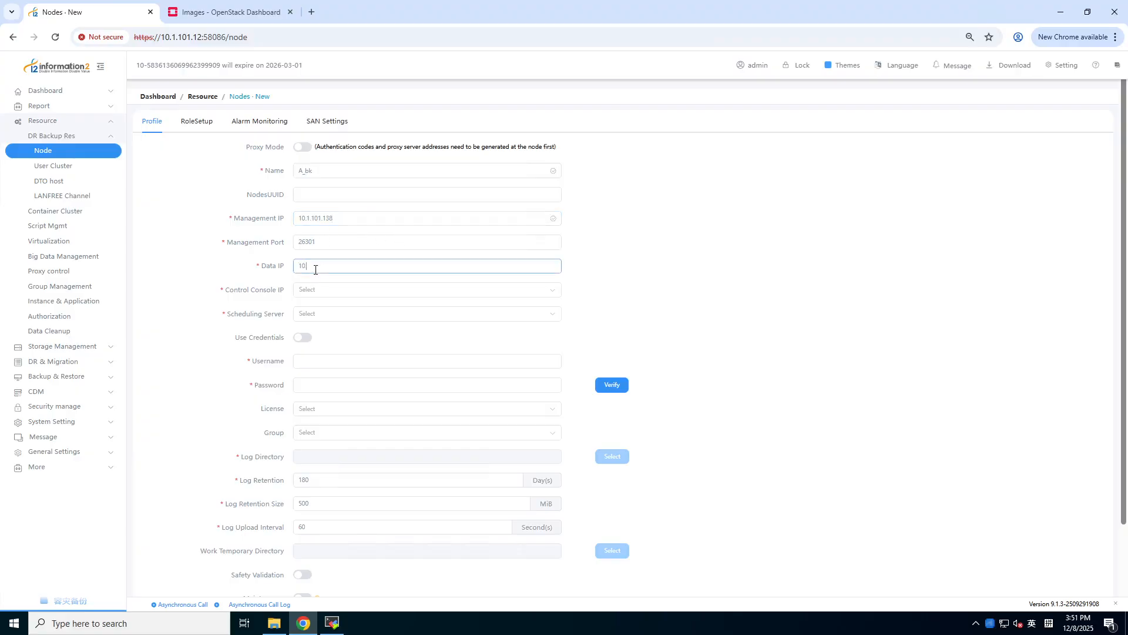
{"action": "type", "text": "10.1.101.138"}
- Set console IP and scheduling server to 10.1.101.12, then enter and verify the login credentials
{"action": "left_click", "coordinate": [308, 289]}
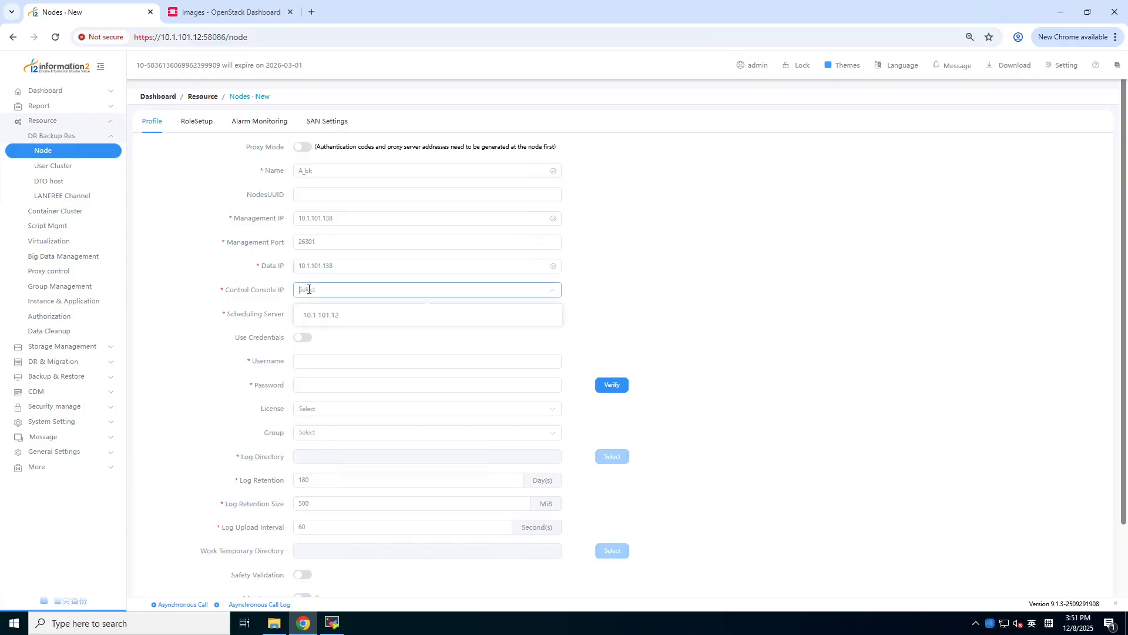
{"action": "left_click", "coordinate": [319, 315]}
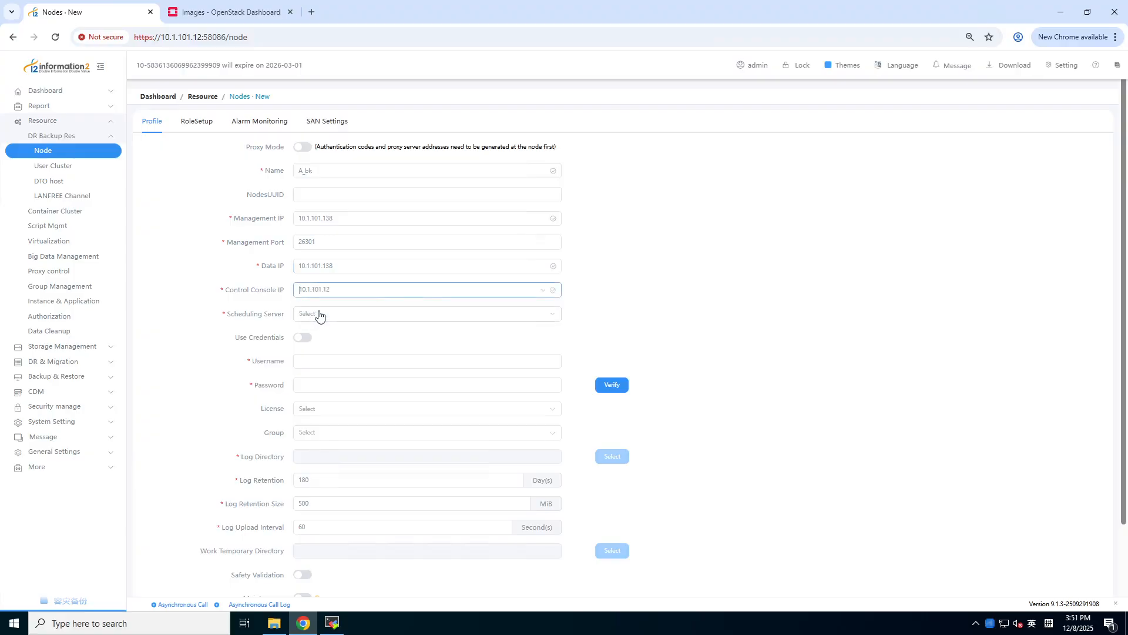
{"action": "left_click", "coordinate": [319, 315]}
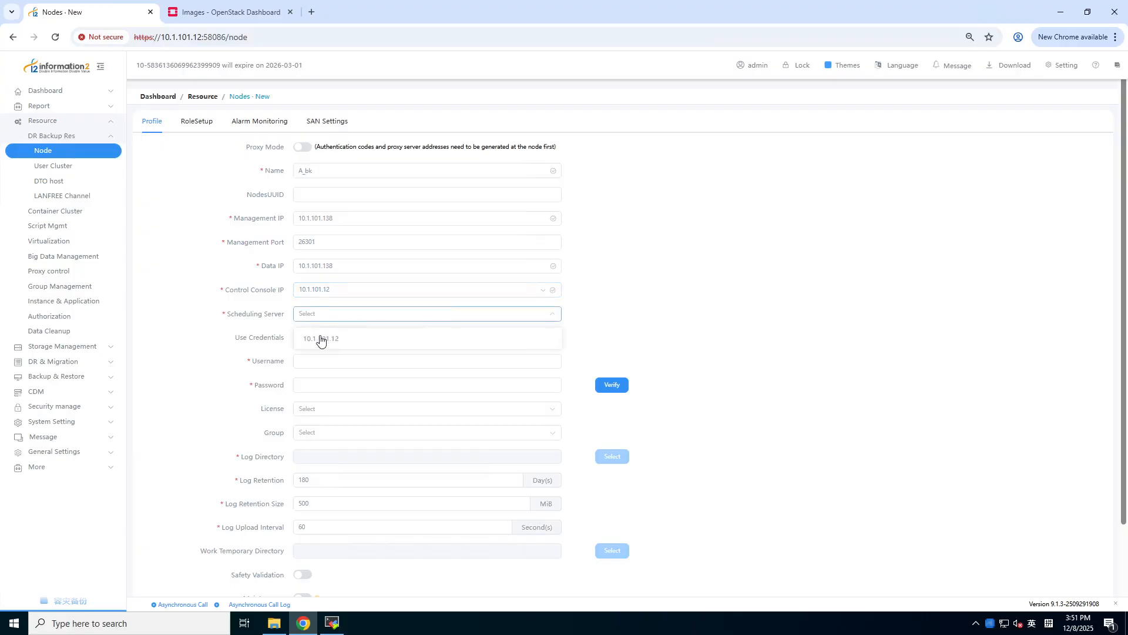
{"action": "left_click", "coordinate": [322, 344]}
{"action": "left_click", "coordinate": [317, 360]}
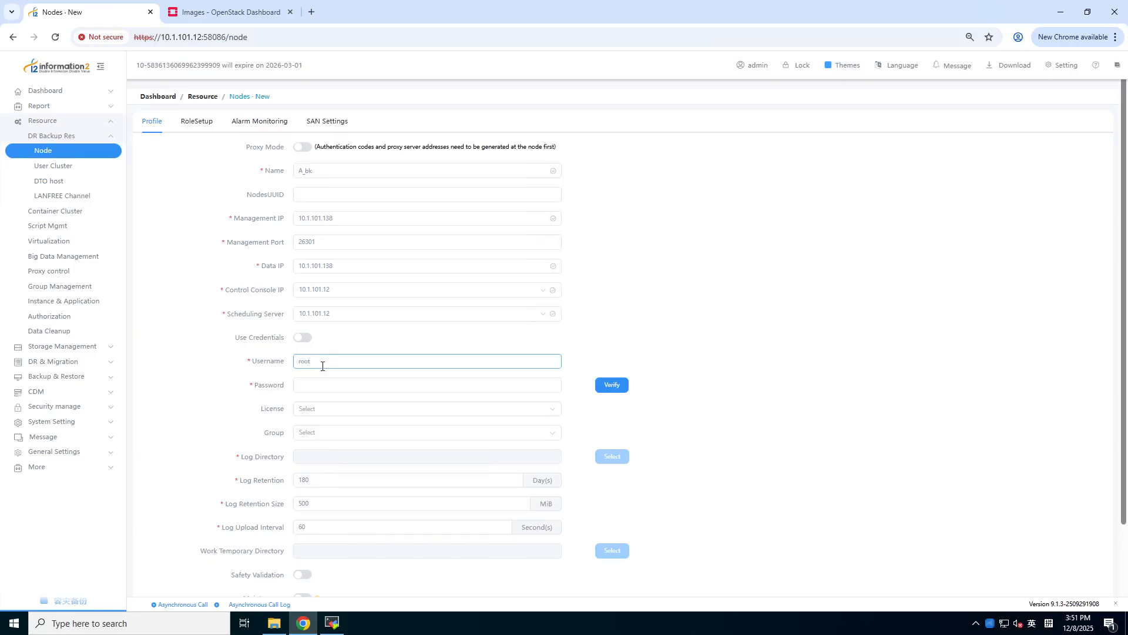
{"action": "left_click", "coordinate": [309, 383]}
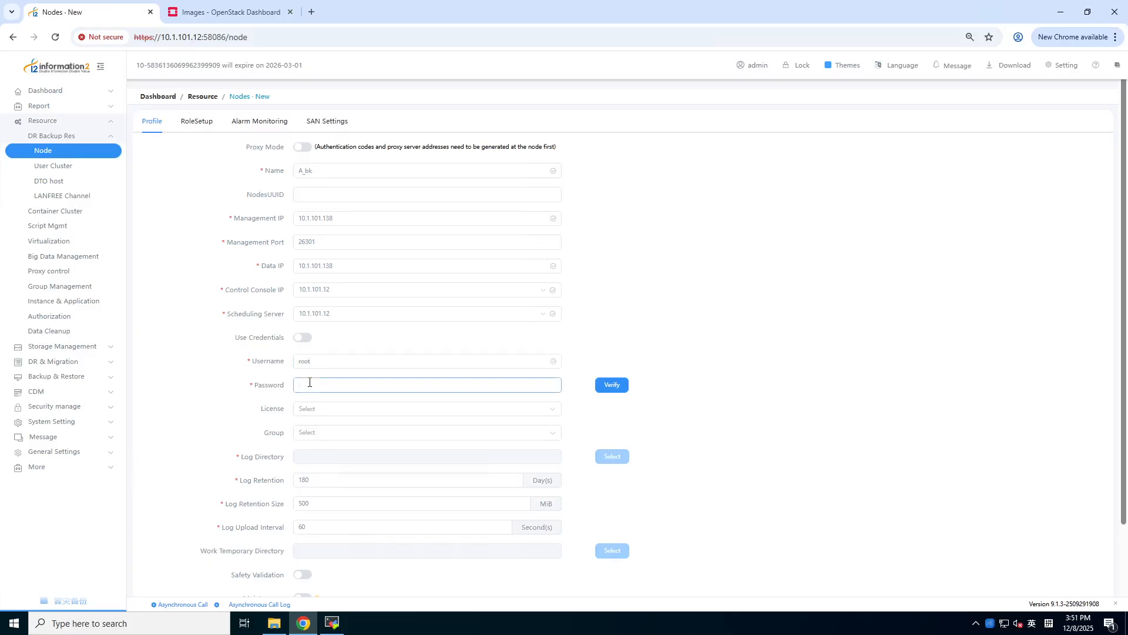
{"action": "left_click", "coordinate": [619, 390]}
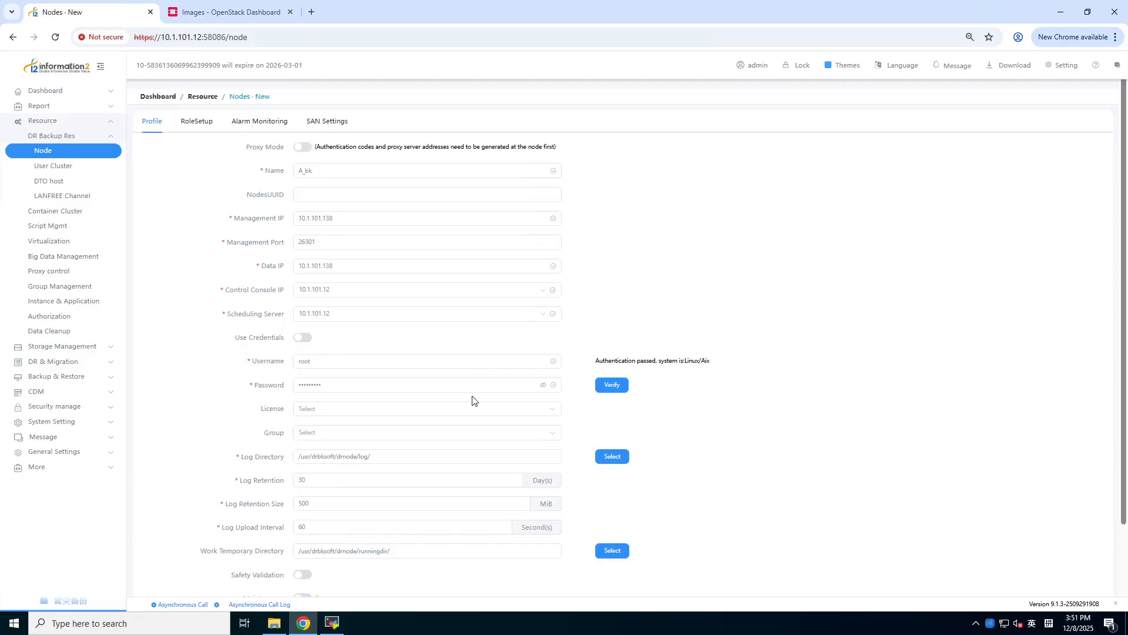
{"action": "left_click", "coordinate": [199, 125]}
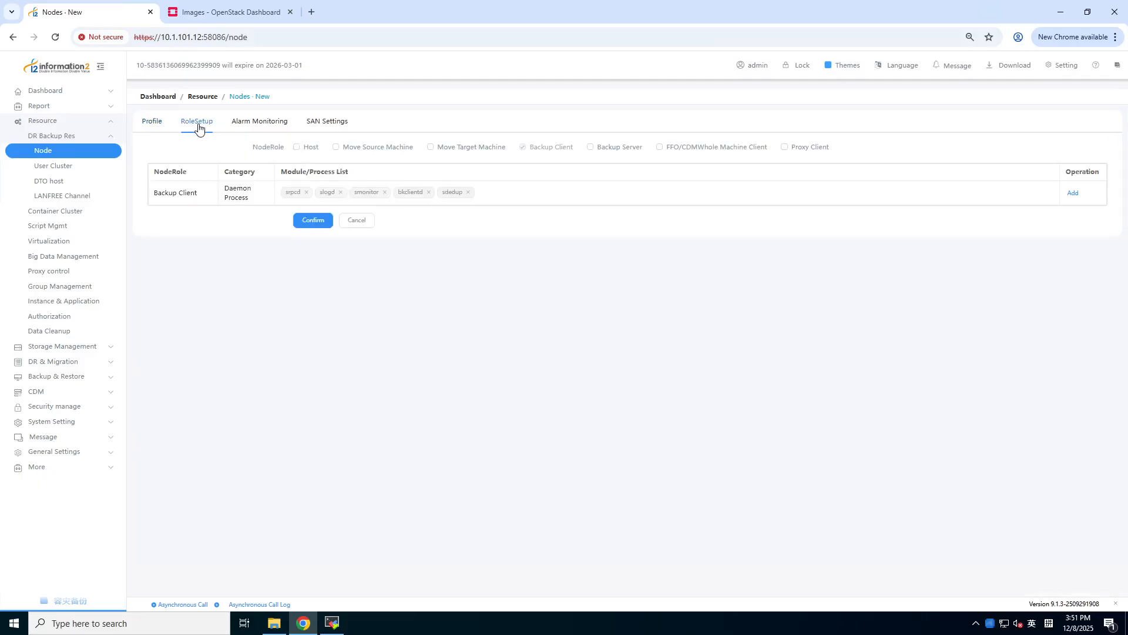
- Add the FFO/CDMWhole Machine Client role to A_bk and confirm saving the node
{"action": "left_click", "coordinate": [659, 149]}
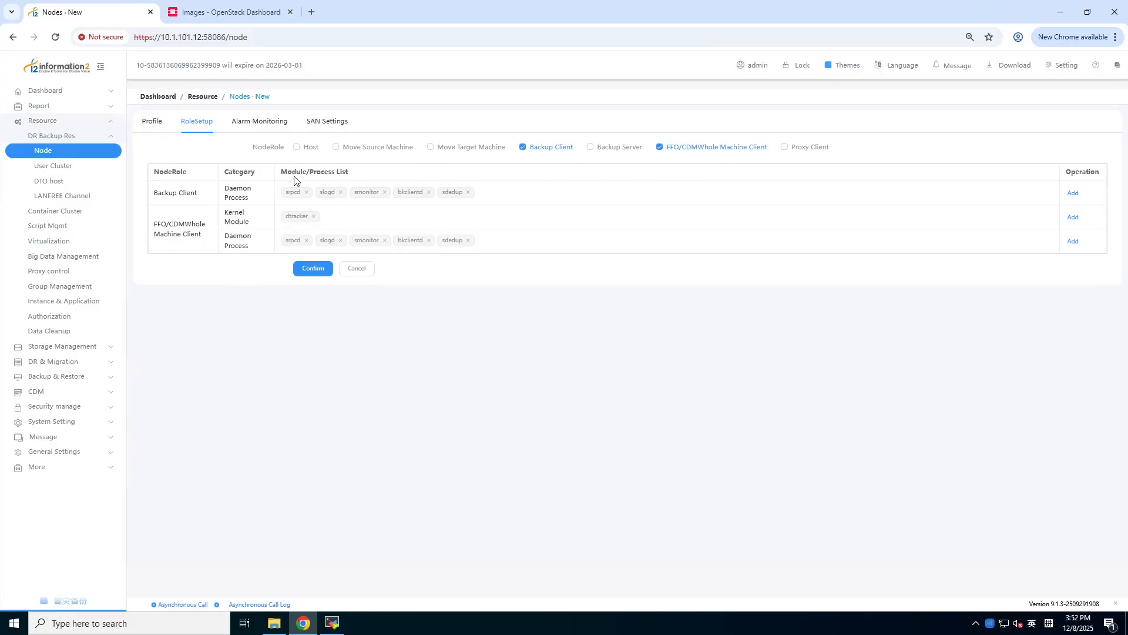
{"action": "left_click", "coordinate": [318, 267]}
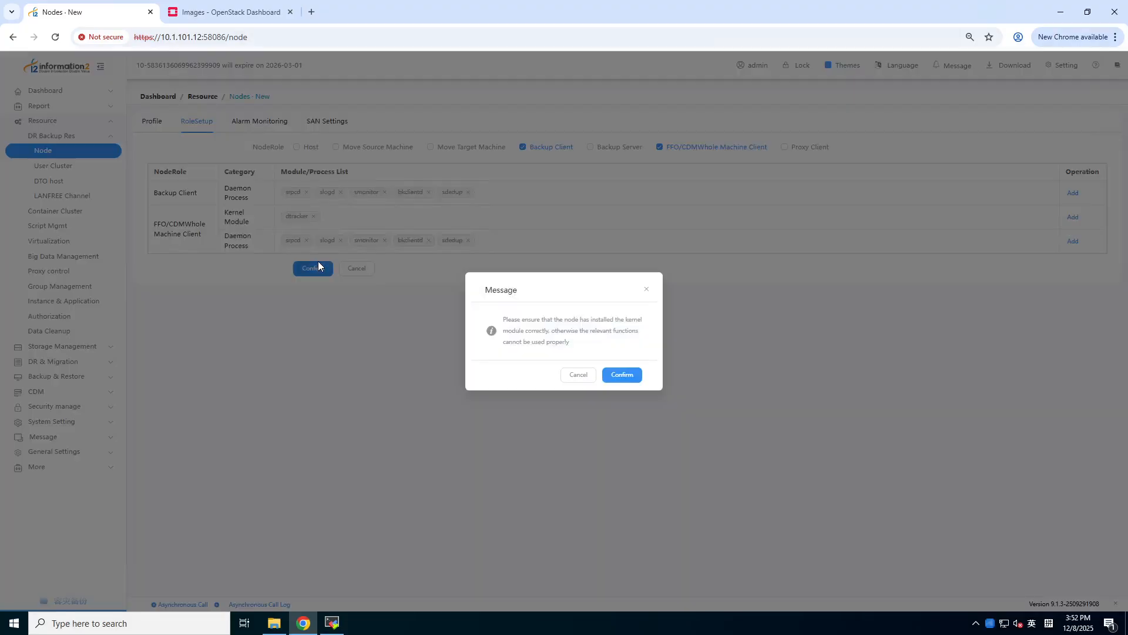
{"action": "left_click", "coordinate": [624, 376]}
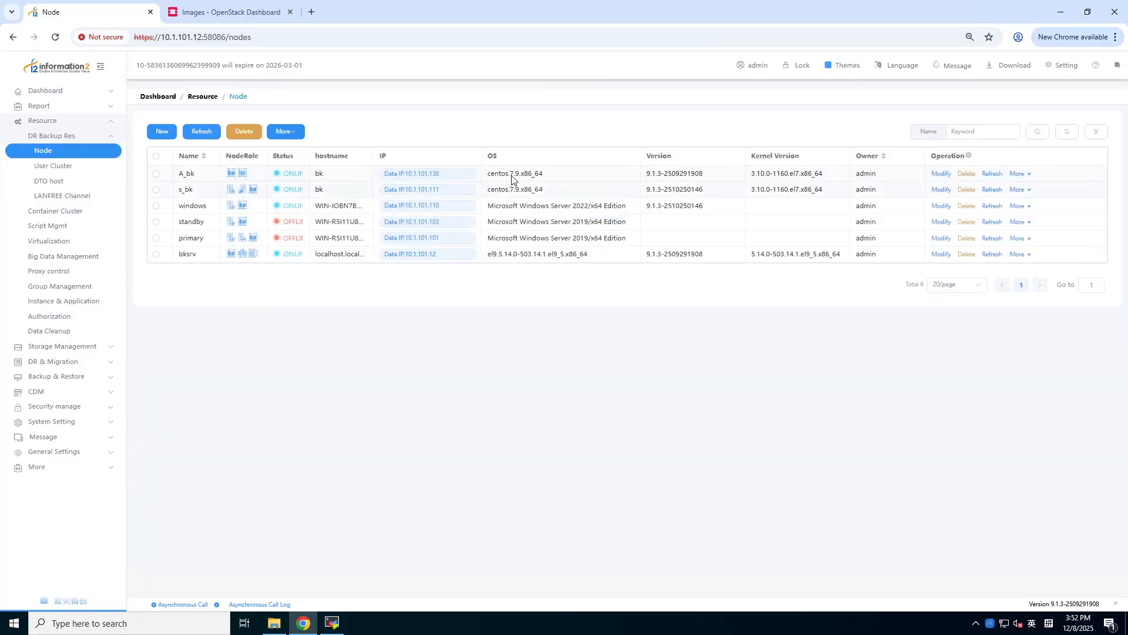
{"action": "left_click", "coordinate": [227, 12]}
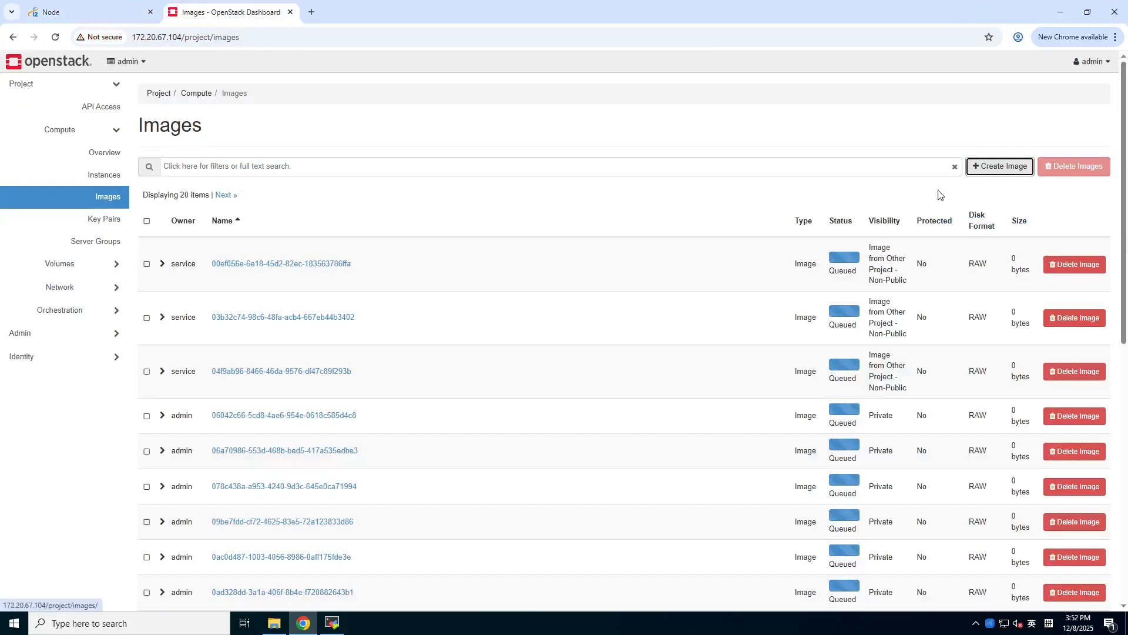
{"action": "left_click", "coordinate": [997, 167]}
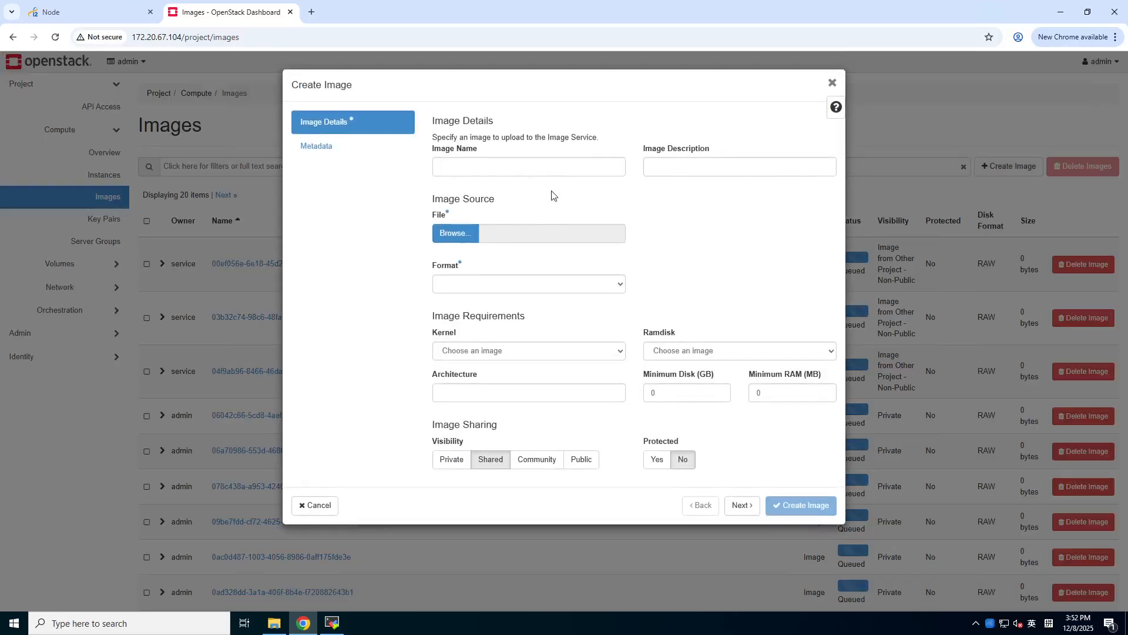
{"action": "left_click", "coordinate": [487, 166]}
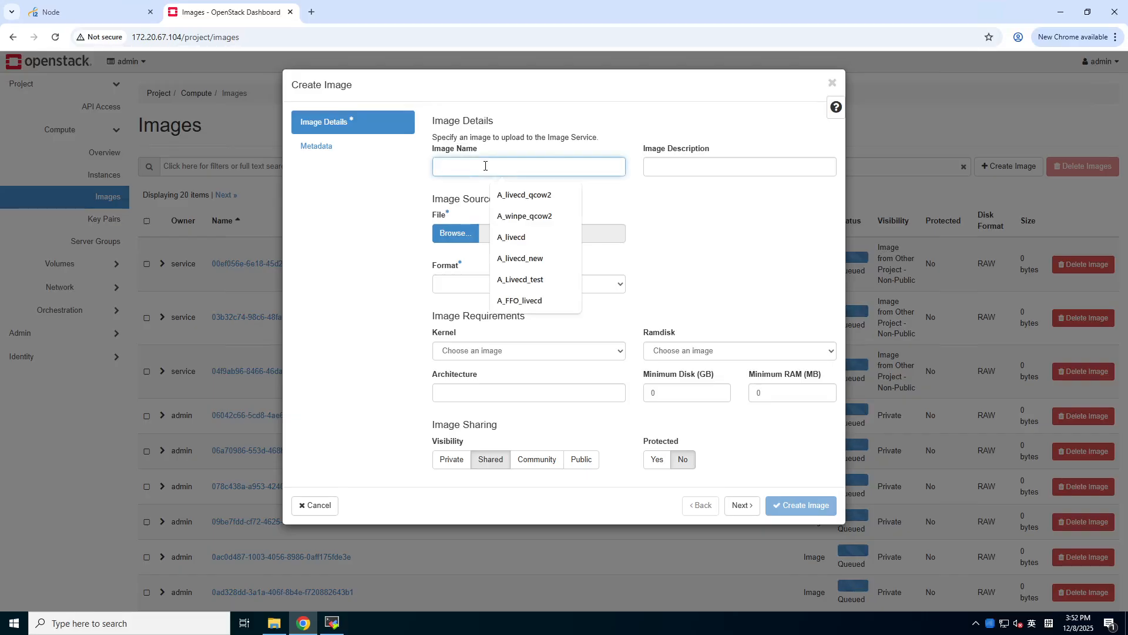
{"action": "left_click", "coordinate": [519, 198]}
{"action": "left_click", "coordinate": [464, 234]}
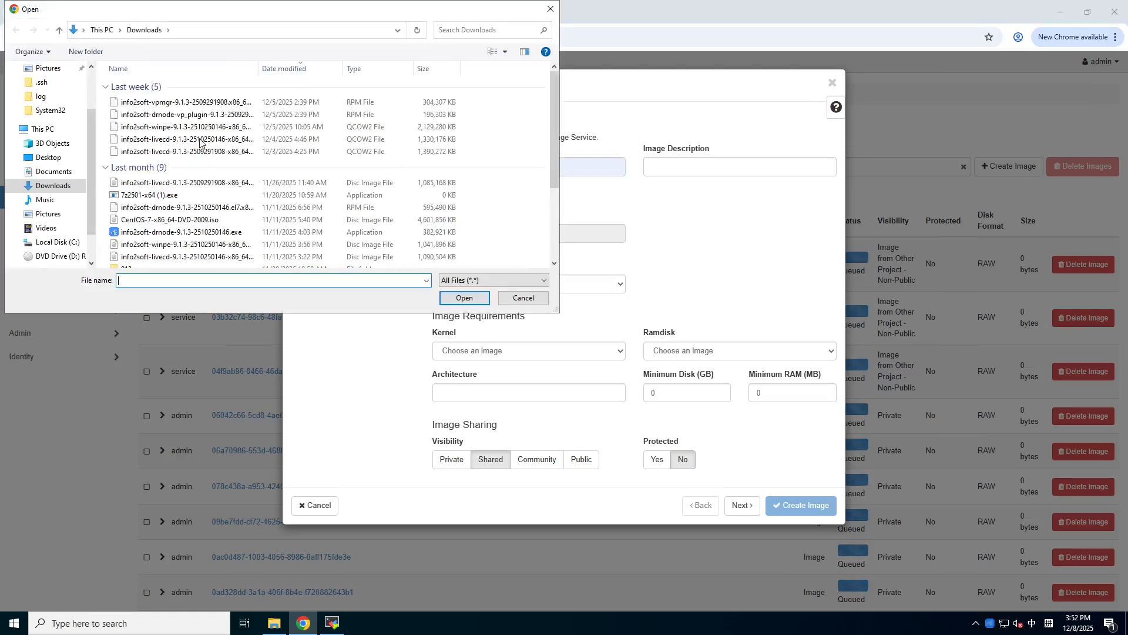
{"action": "left_click", "coordinate": [200, 141]}
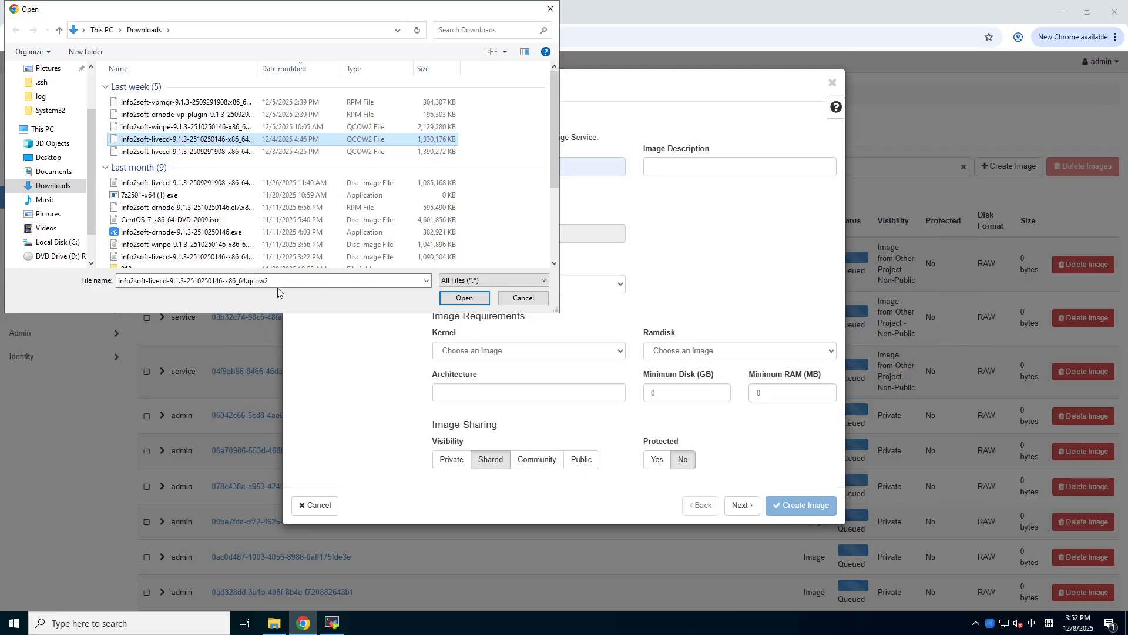
{"action": "left_click", "coordinate": [245, 278]}
{"action": "left_click", "coordinate": [282, 283]}
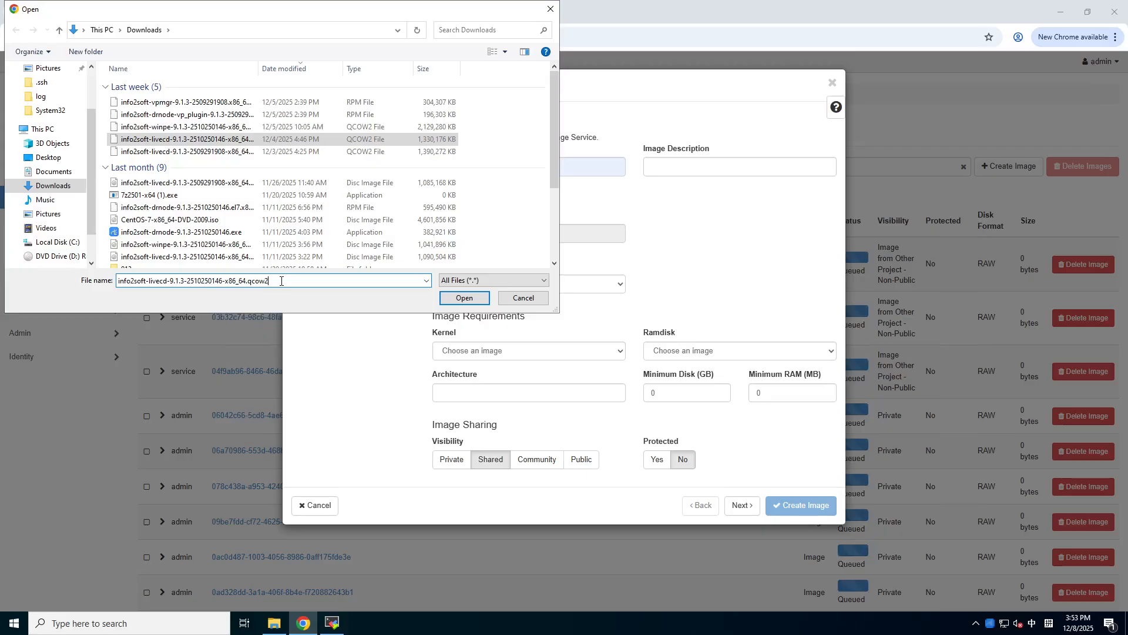
{"action": "left_click", "coordinate": [450, 297]}
- Set the image format to QCOW2, then close the form without creating it
{"action": "left_click", "coordinate": [453, 285]}
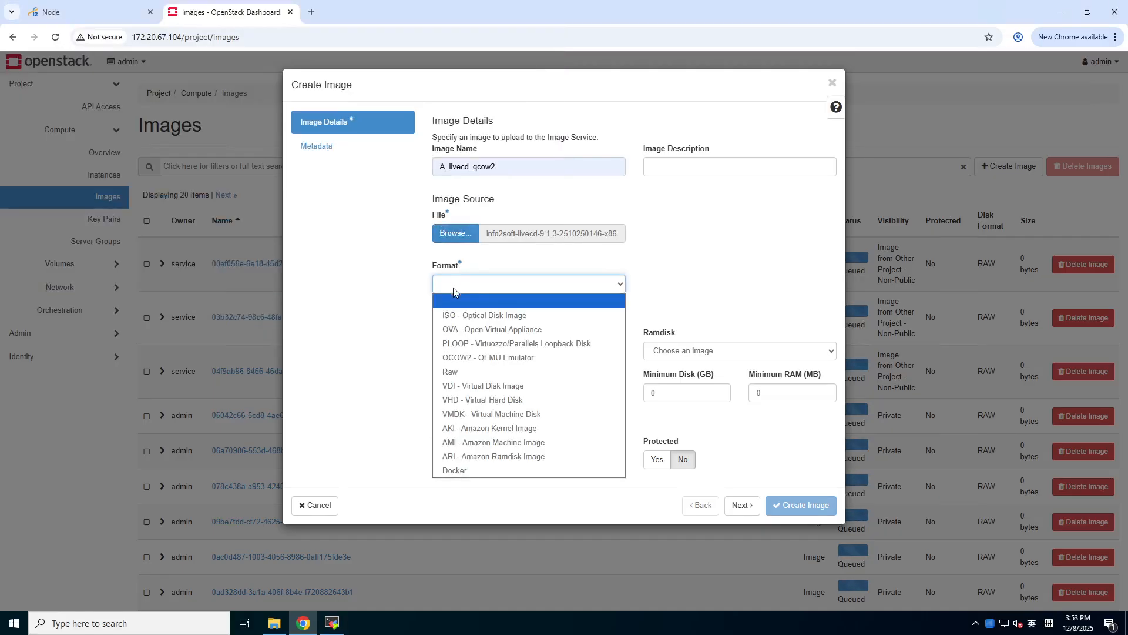
{"action": "left_click", "coordinate": [468, 359]}
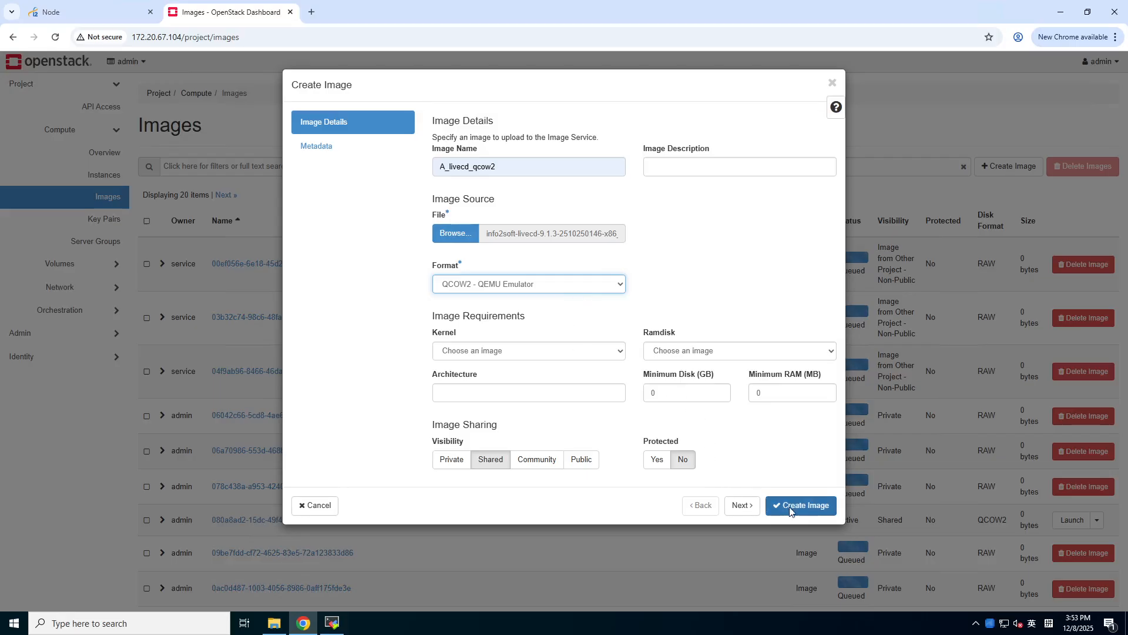
{"action": "left_click", "coordinate": [834, 83]}
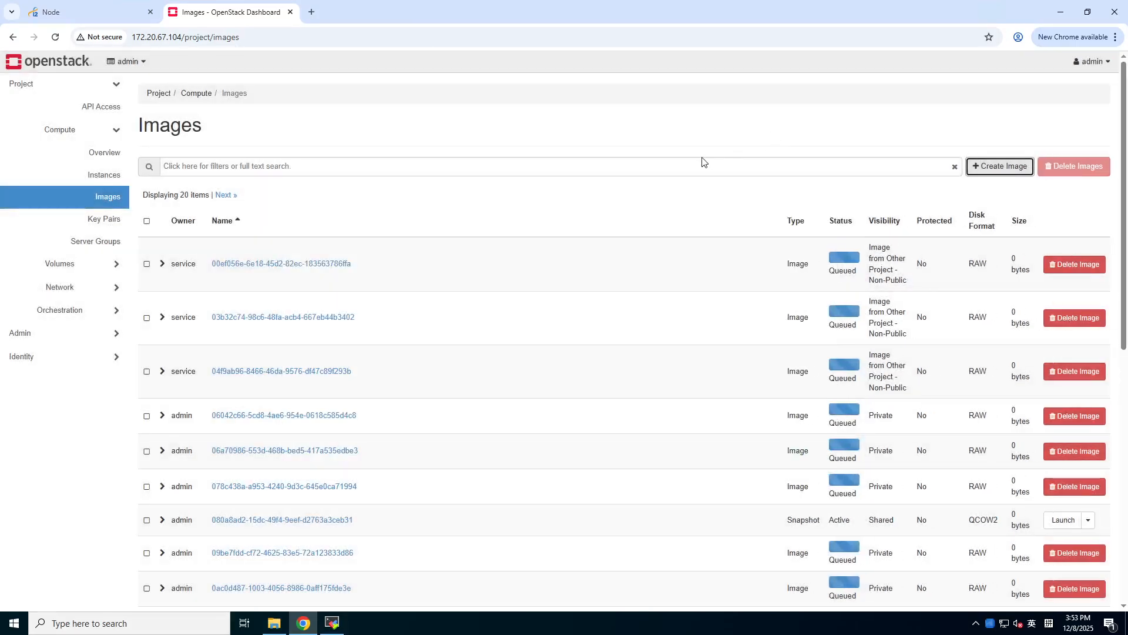
- Filter images by 'A_', then start a new volume named A_livecd_qcow2
{"action": "left_click", "coordinate": [280, 165]}
{"action": "type", "text": "A_"}
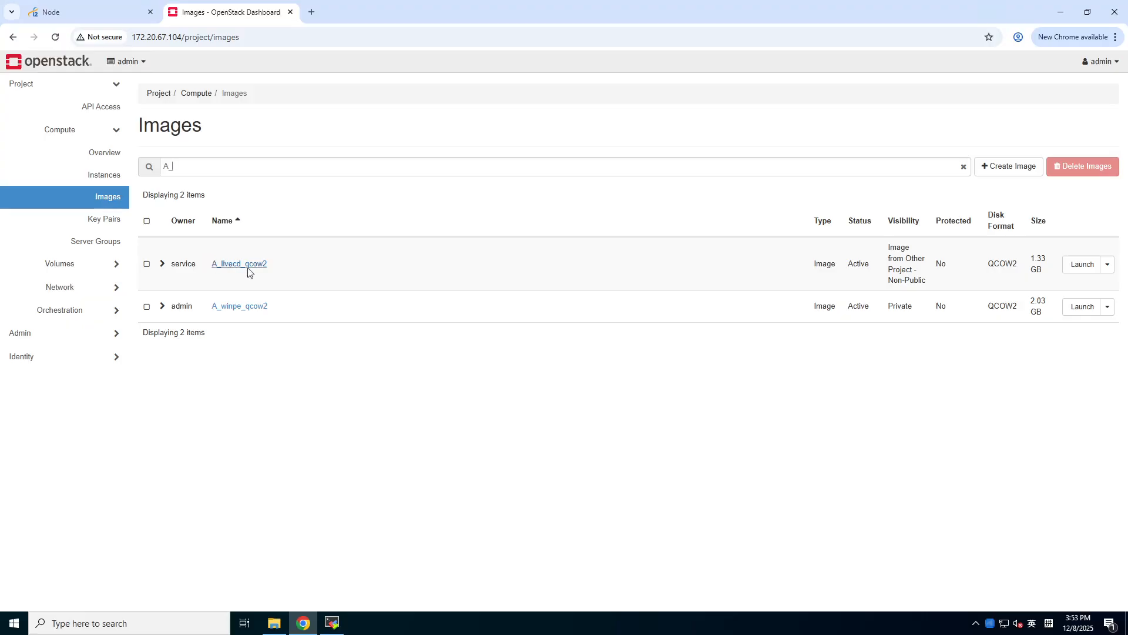
{"action": "left_click", "coordinate": [108, 264]}
{"action": "left_click", "coordinate": [102, 177]}
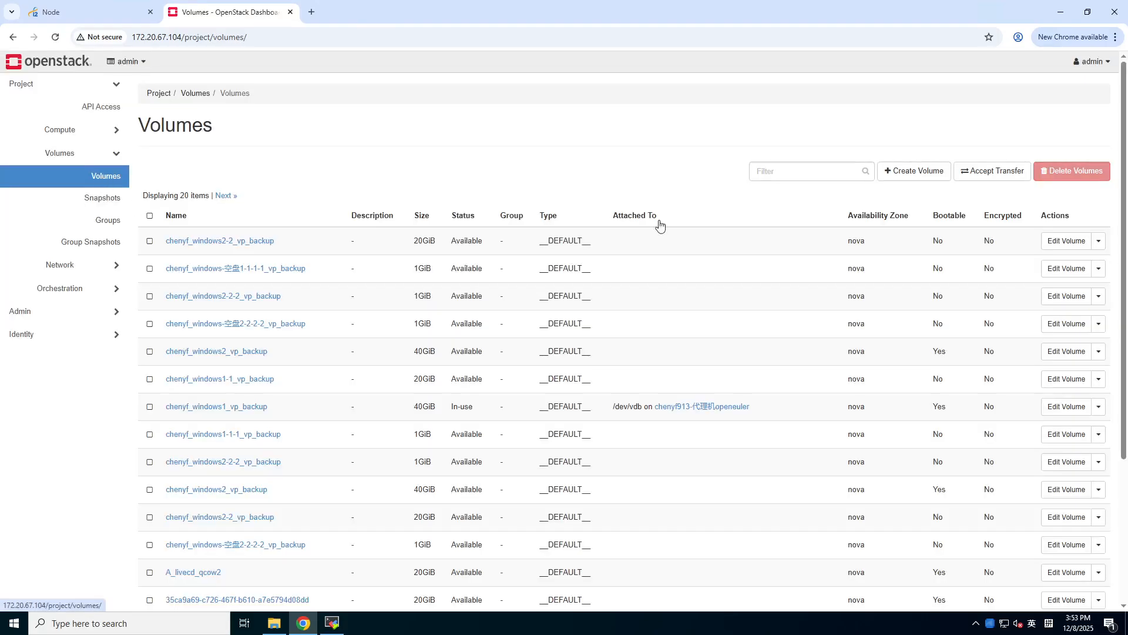
{"action": "left_click", "coordinate": [897, 174]}
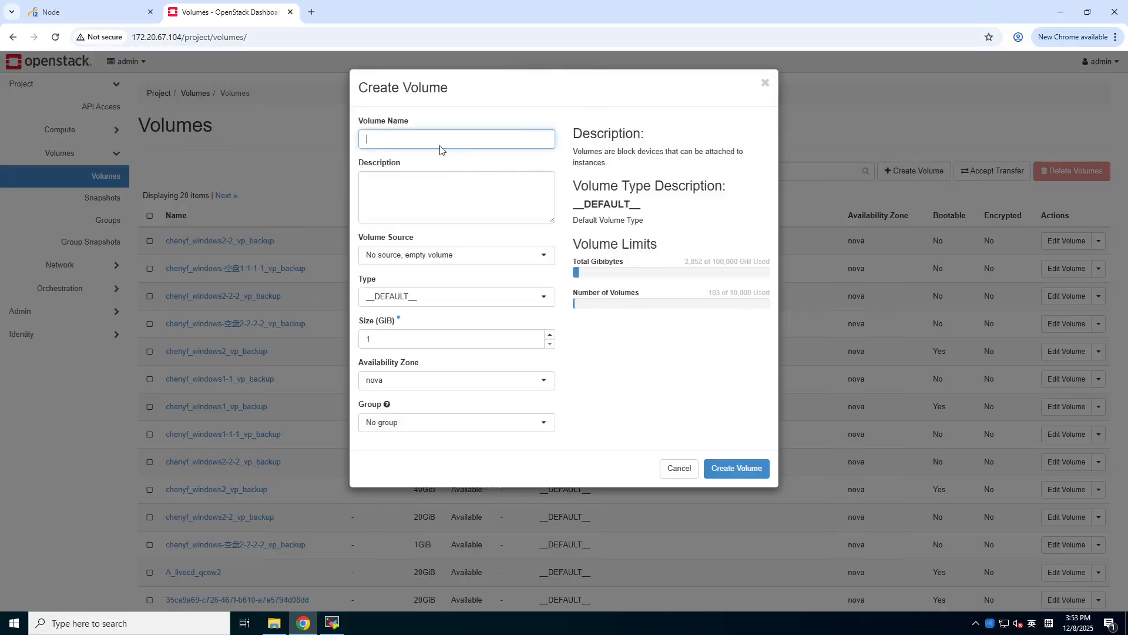
{"action": "left_click", "coordinate": [435, 136]}
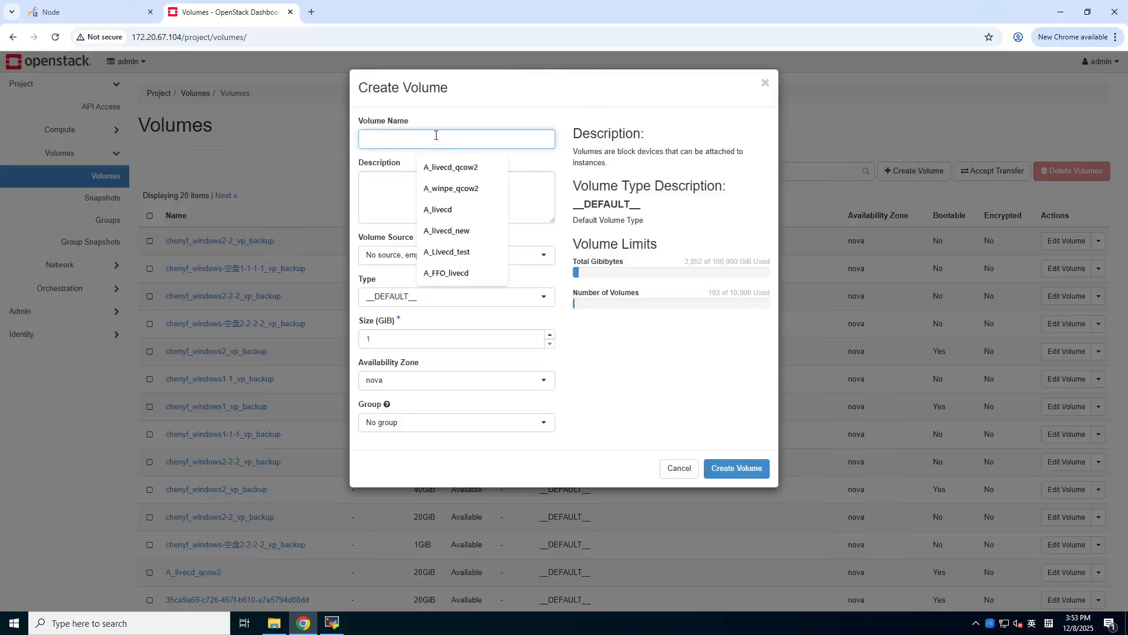
{"action": "left_click", "coordinate": [450, 167]}
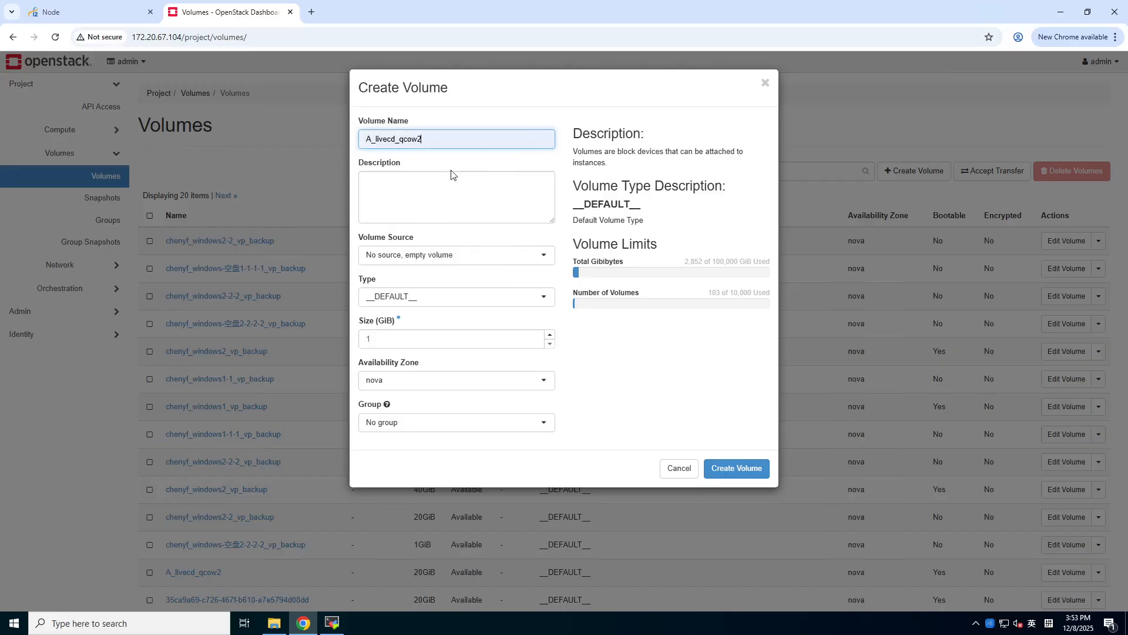
- Set the volume source to Image and the size to 20 GiB
{"action": "left_click", "coordinate": [435, 258]}
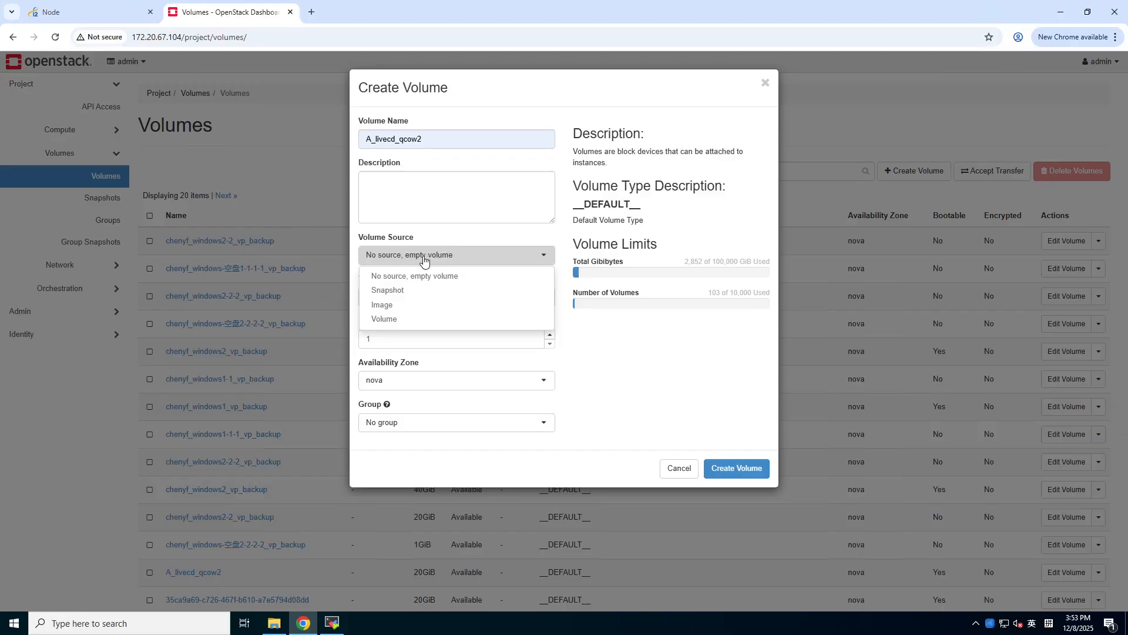
{"action": "left_click", "coordinate": [384, 305]}
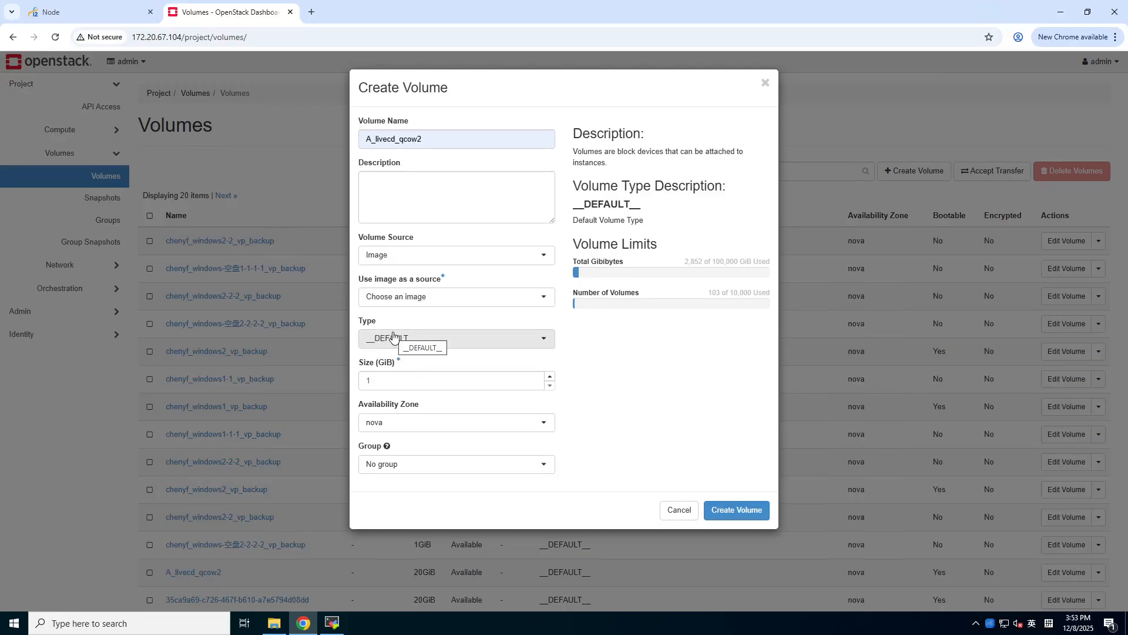
{"action": "left_click", "coordinate": [374, 380]}
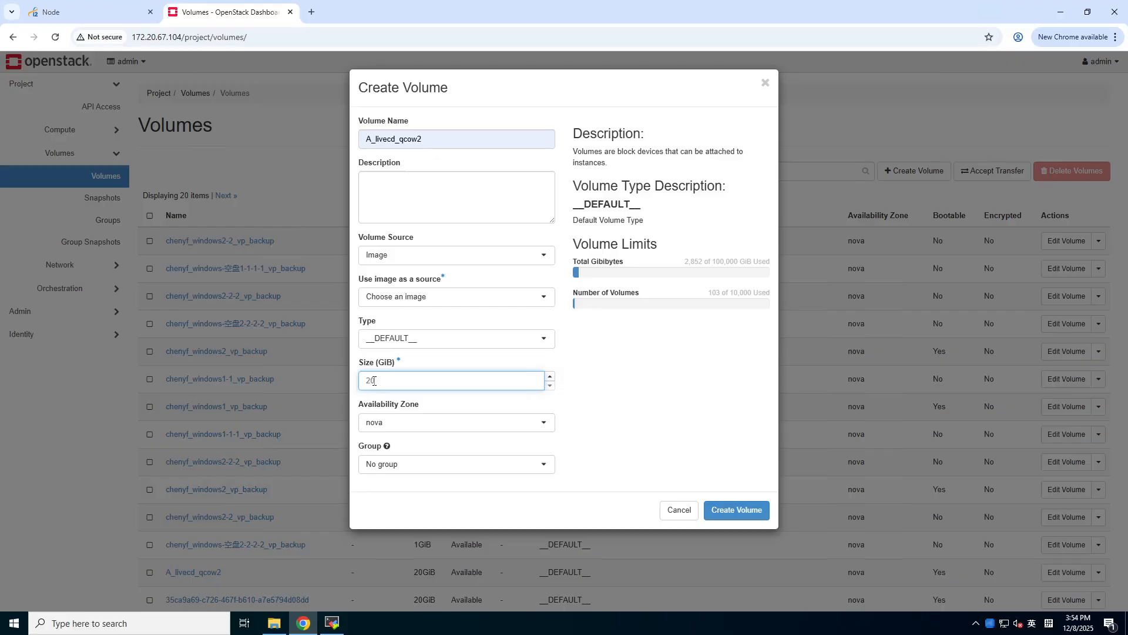
{"action": "left_click_drag", "start_coordinate": [378, 381], "coordinate": [354, 386]}
{"action": "left_click", "coordinate": [405, 383]}
{"action": "left_click", "coordinate": [739, 513]}
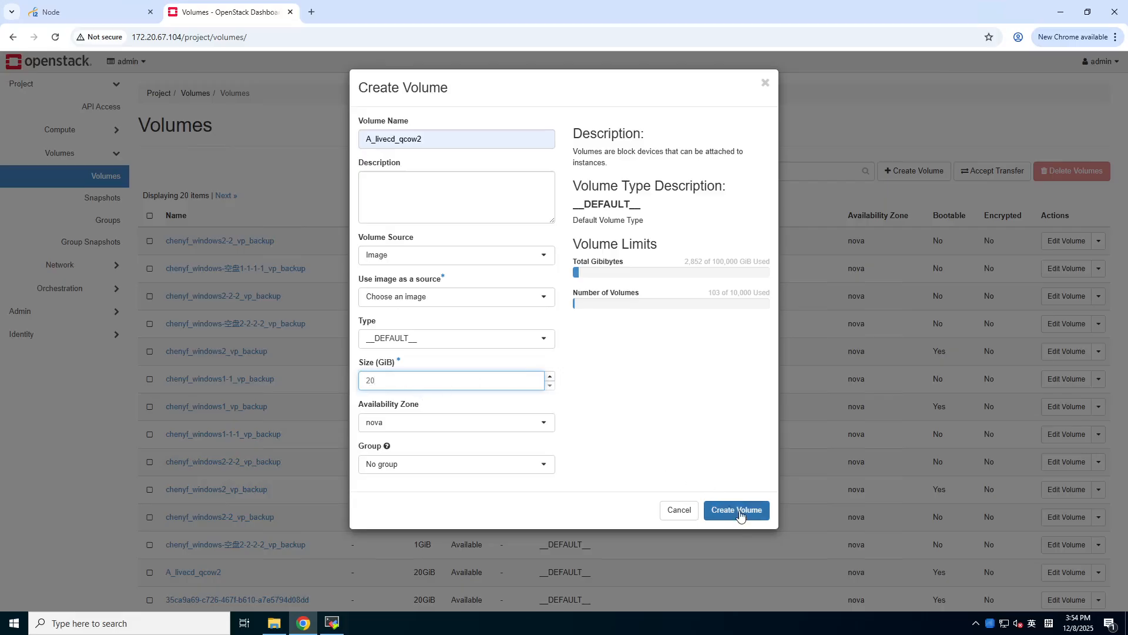
{"action": "left_click", "coordinate": [740, 513]}
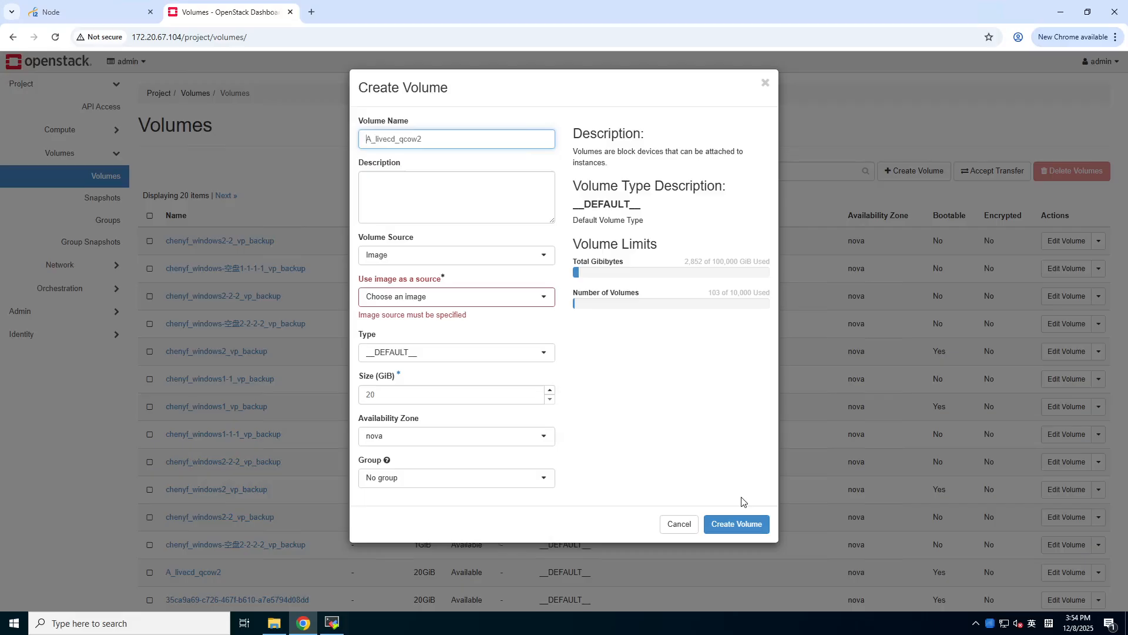
- Choose A_livecd_qcow2 as the source image and create the volume
{"action": "left_click", "coordinate": [486, 303]}
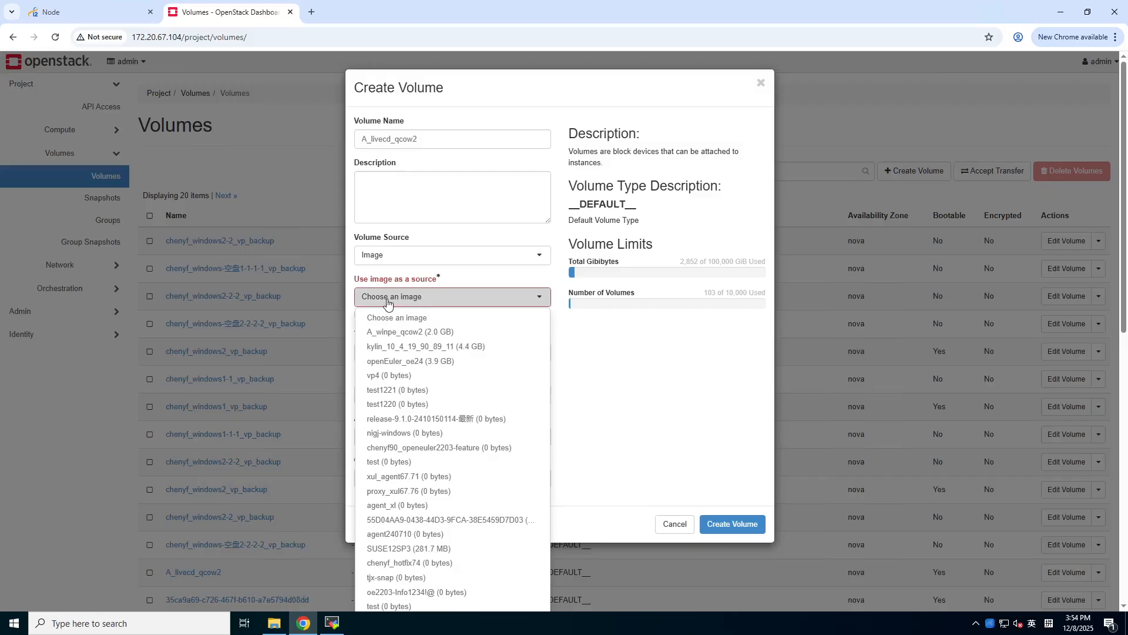
{"action": "left_click", "coordinate": [417, 336]}
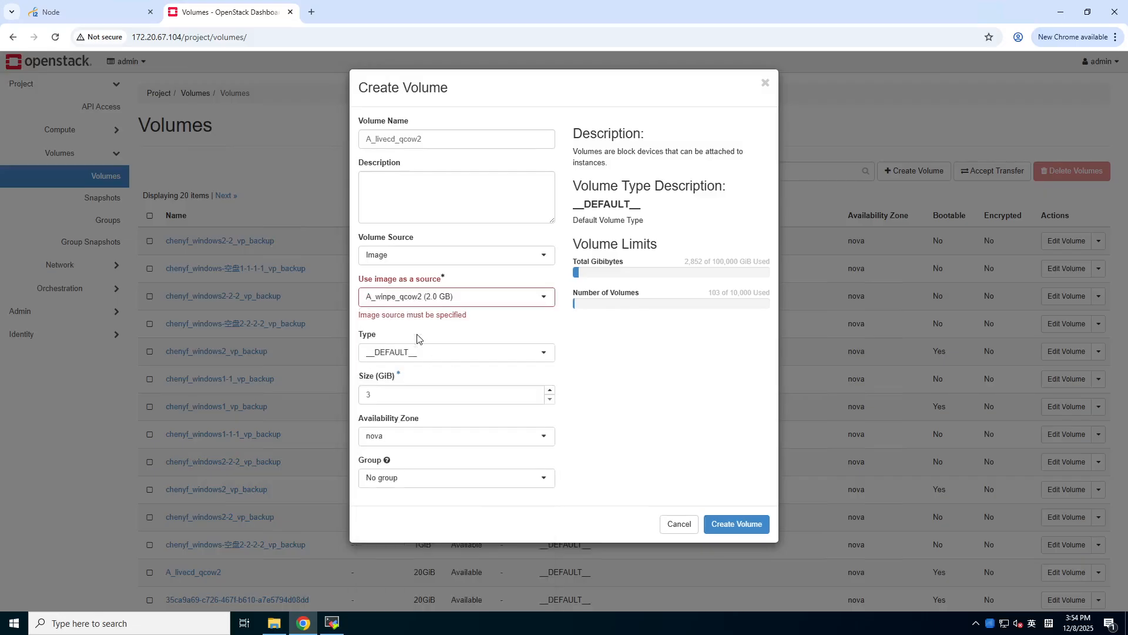
{"action": "left_click", "coordinate": [406, 301]}
{"action": "scroll", "coordinate": [448, 506], "scroll_direction": "down", "scroll_amount": 10}
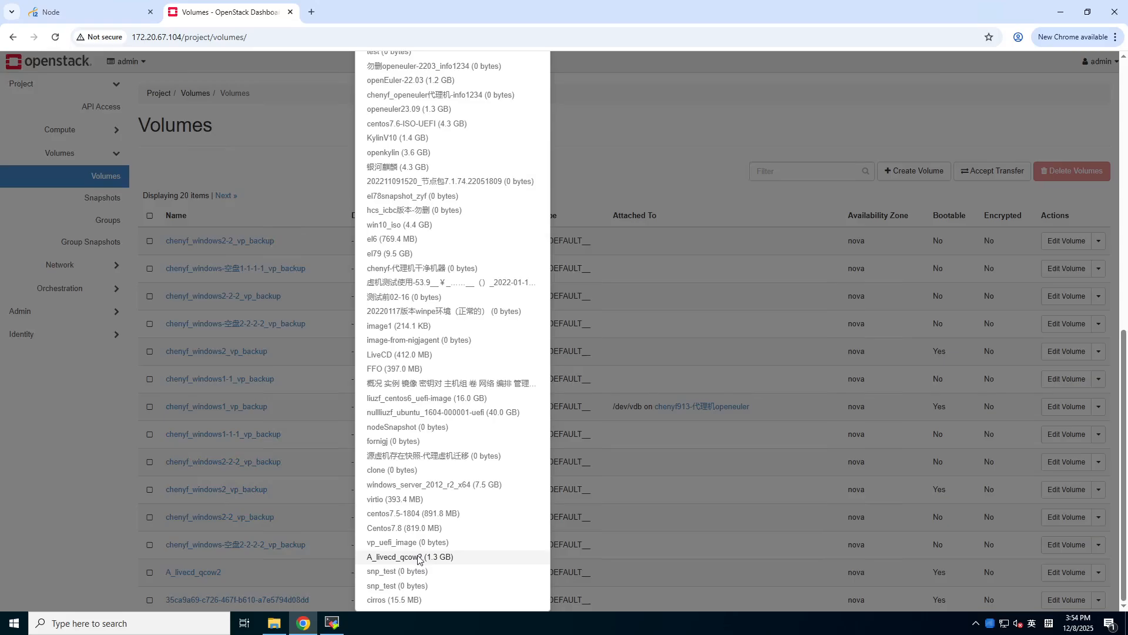
{"action": "left_click", "coordinate": [419, 557]}
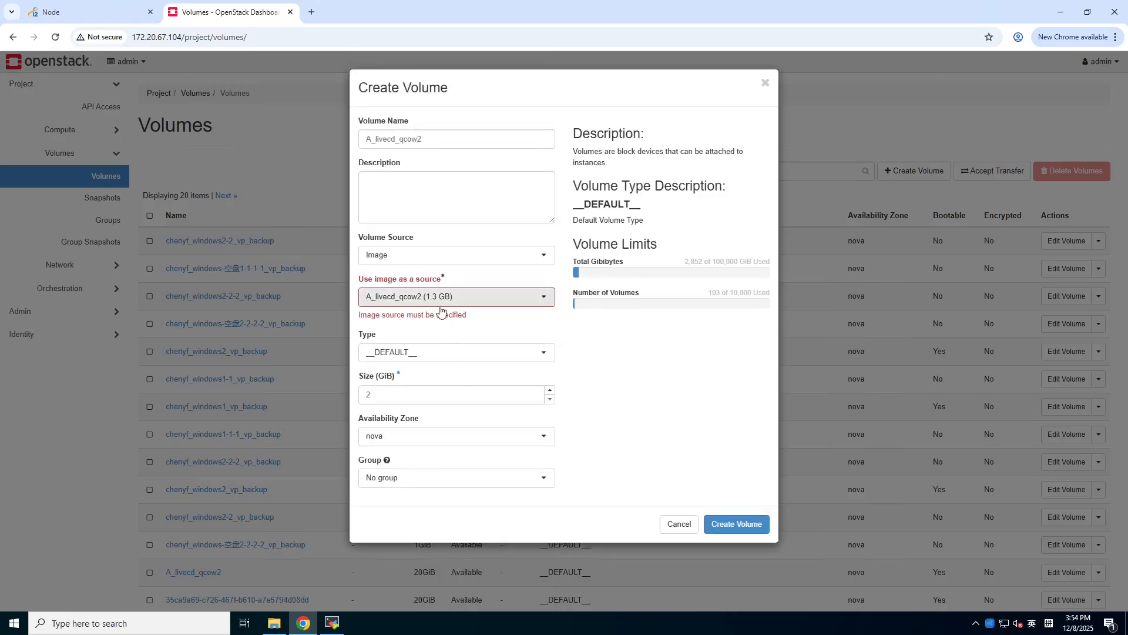
{"action": "left_click", "coordinate": [461, 298]}
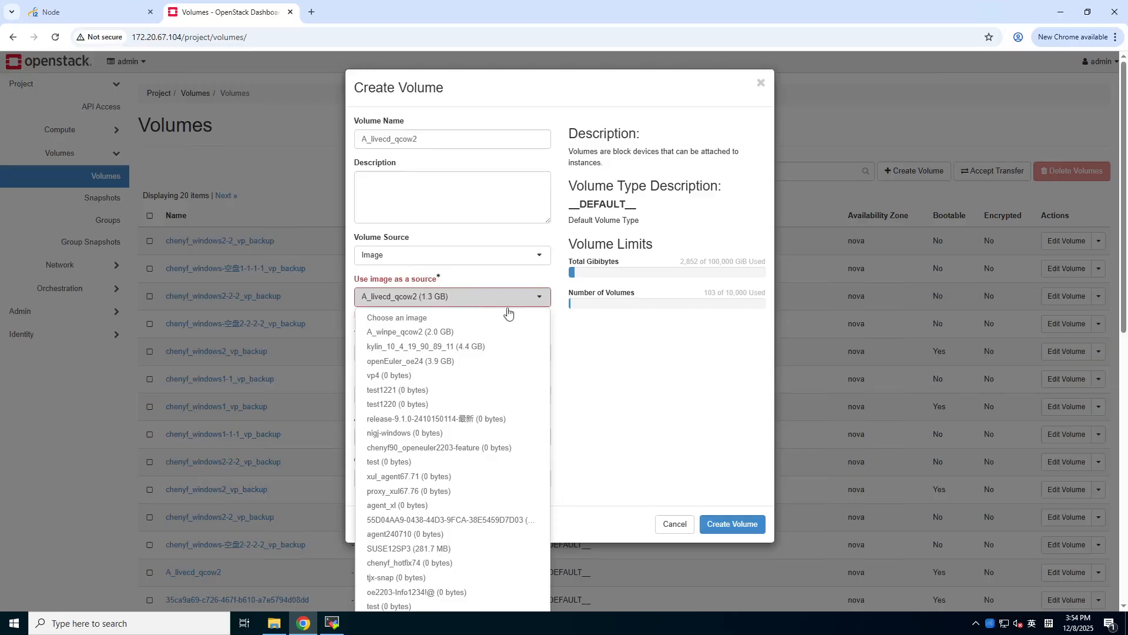
{"action": "left_click", "coordinate": [584, 334]}
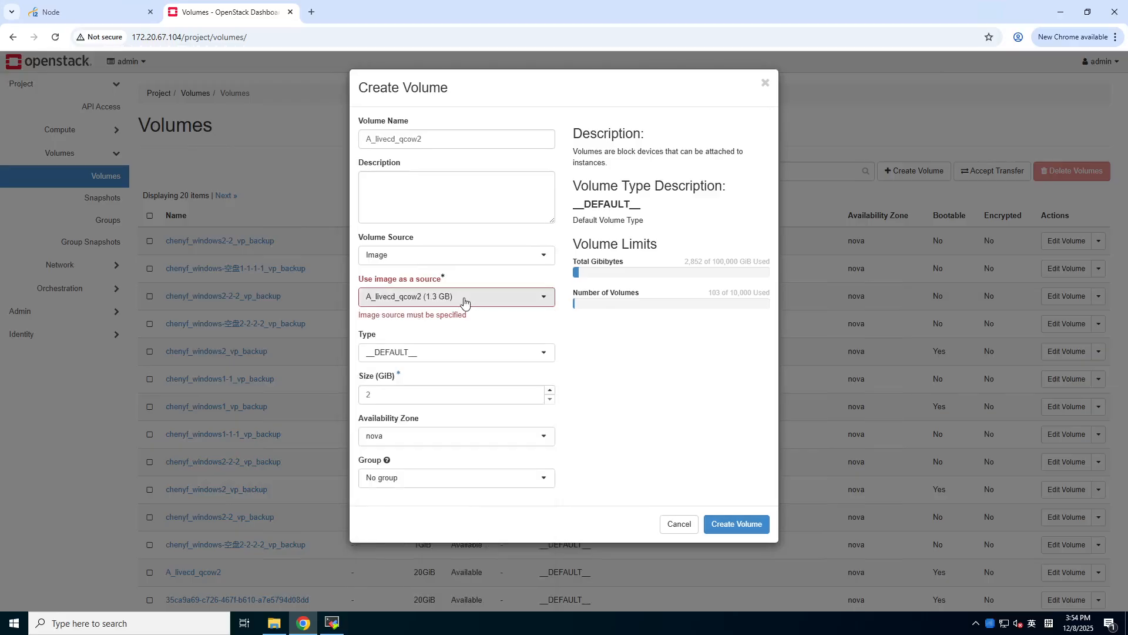
{"action": "left_click", "coordinate": [734, 525]}
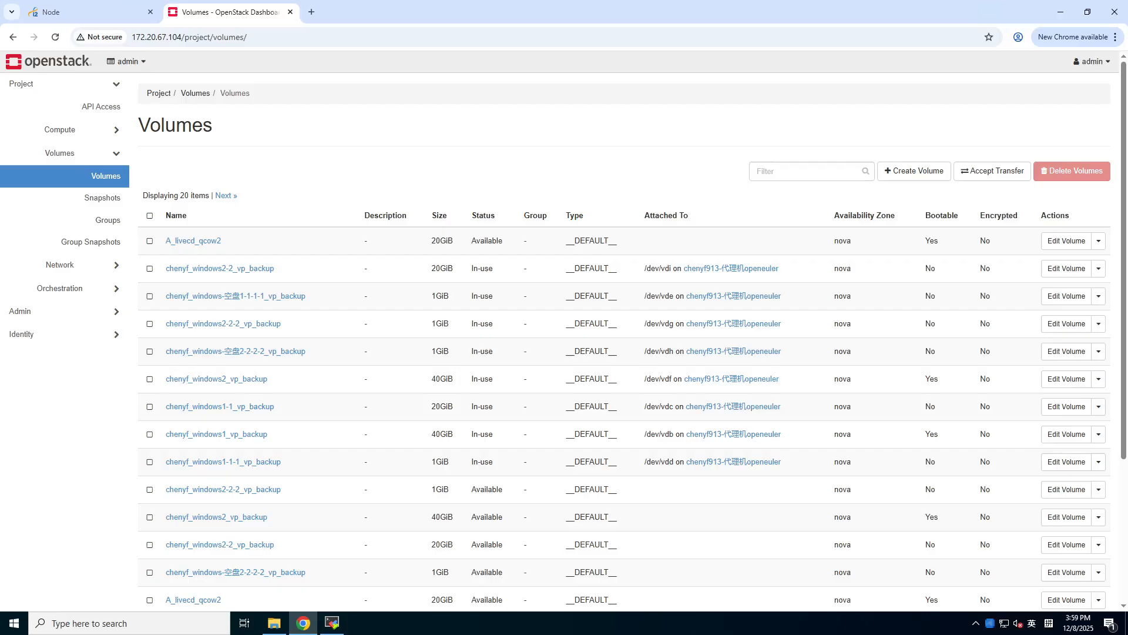
- Start launching an instance named A_livecd_qcow2 that boots from the A_livecd_qcow2 image
{"action": "left_click", "coordinate": [116, 131]}
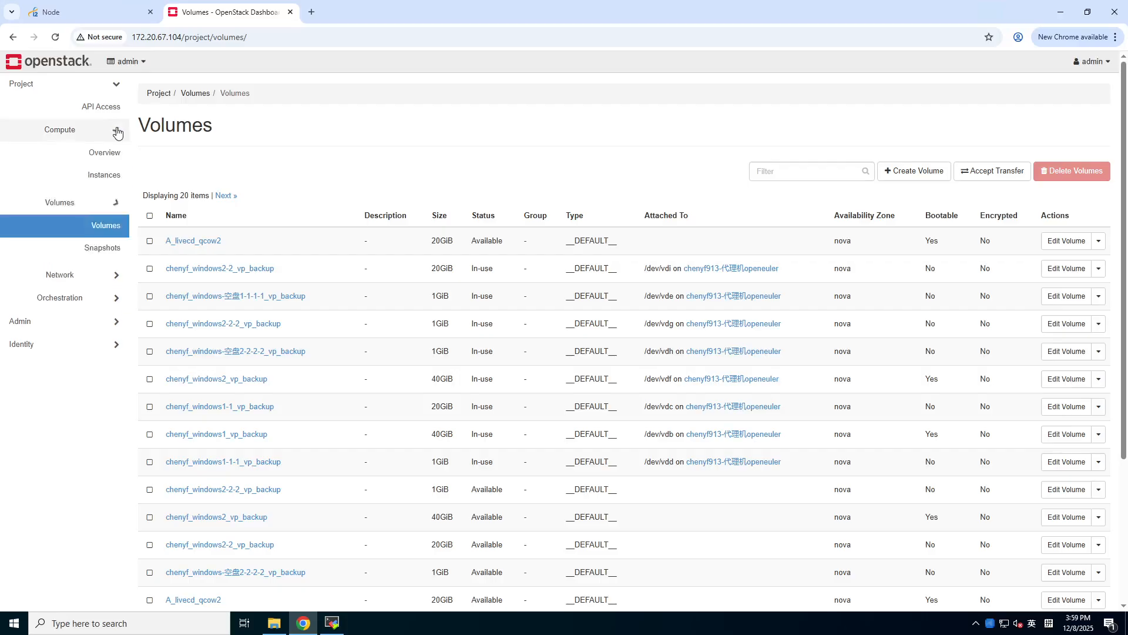
{"action": "left_click", "coordinate": [110, 176]}
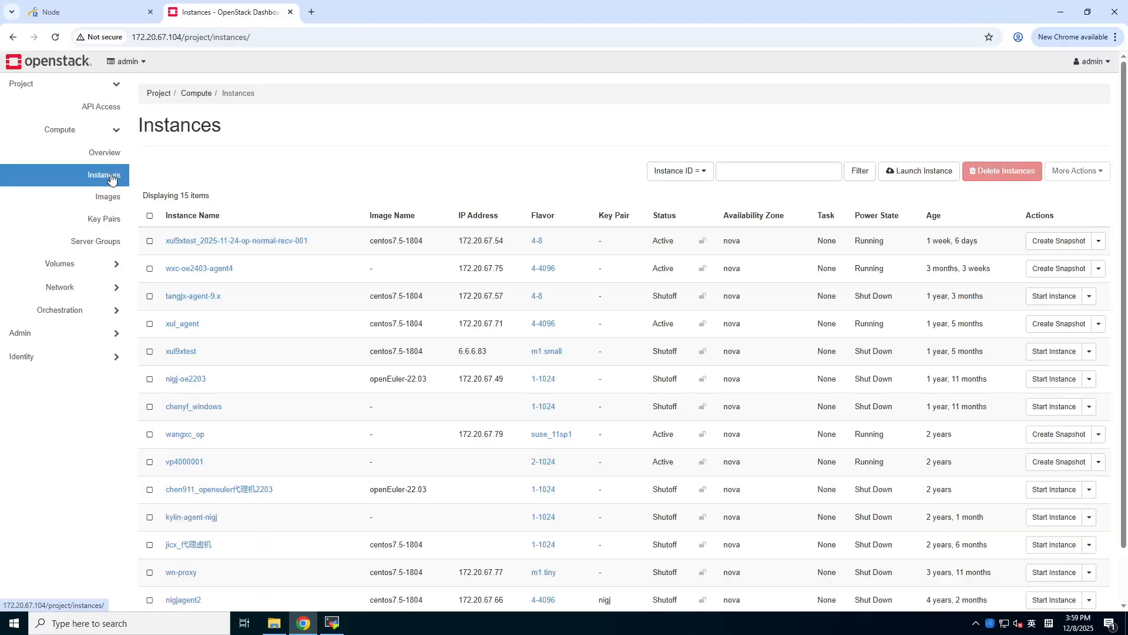
{"action": "left_click", "coordinate": [926, 175]}
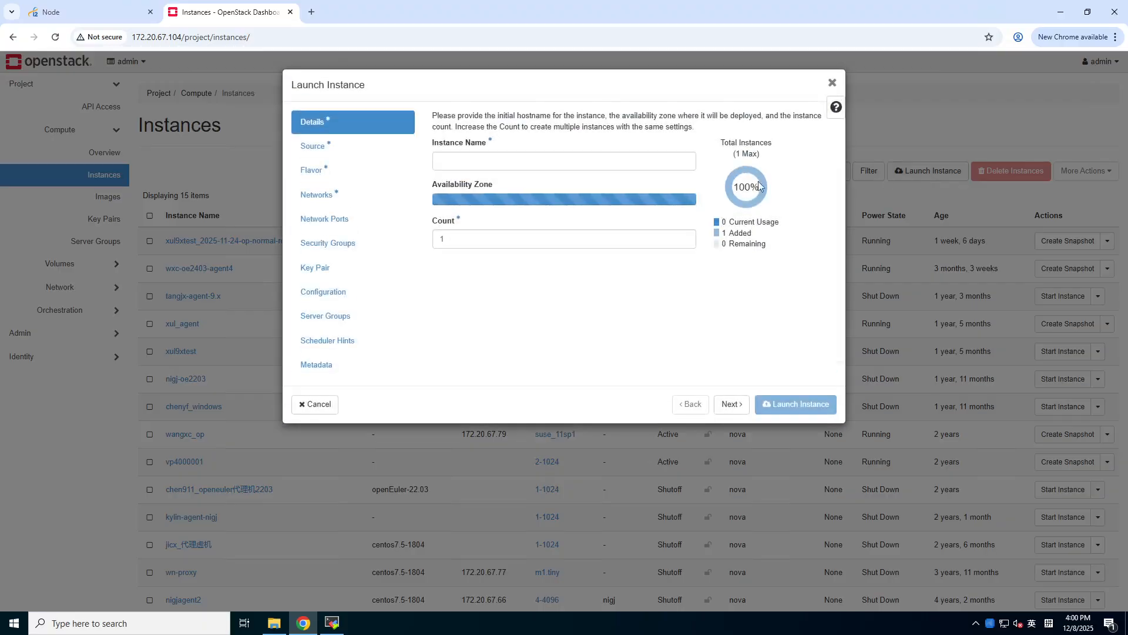
{"action": "left_click", "coordinate": [482, 159]}
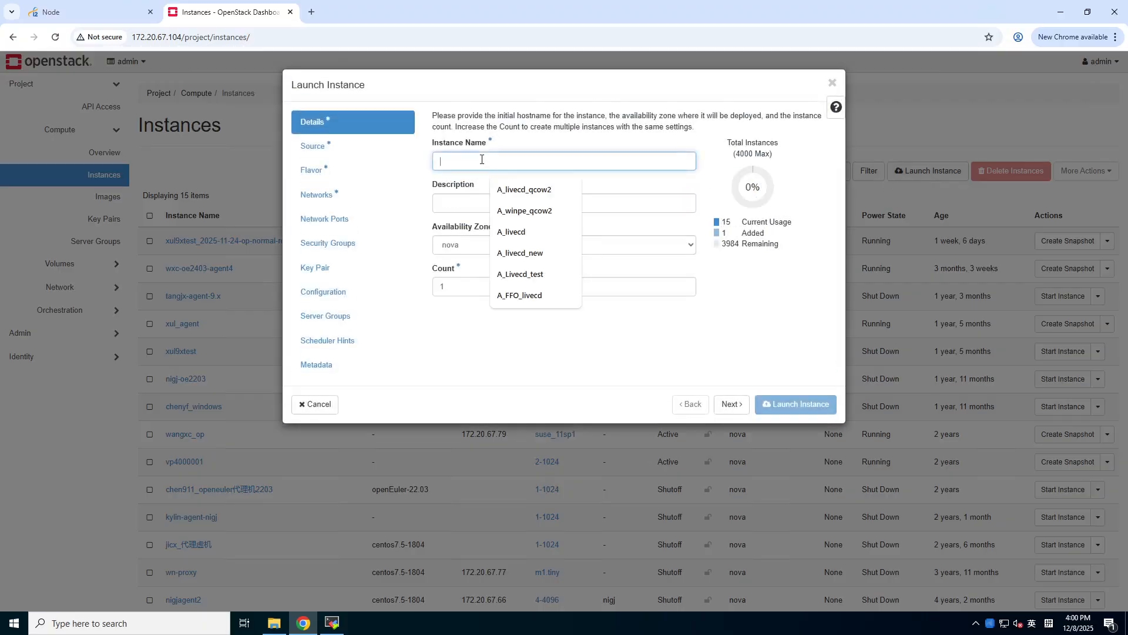
{"action": "left_click", "coordinate": [525, 191]}
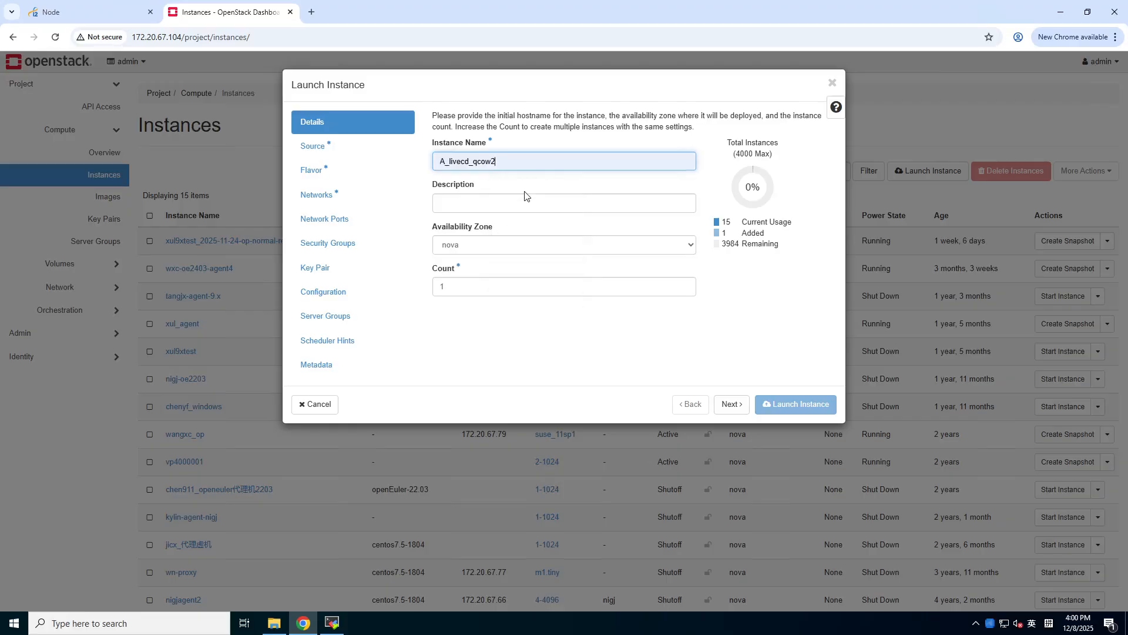
{"action": "left_click", "coordinate": [732, 405]}
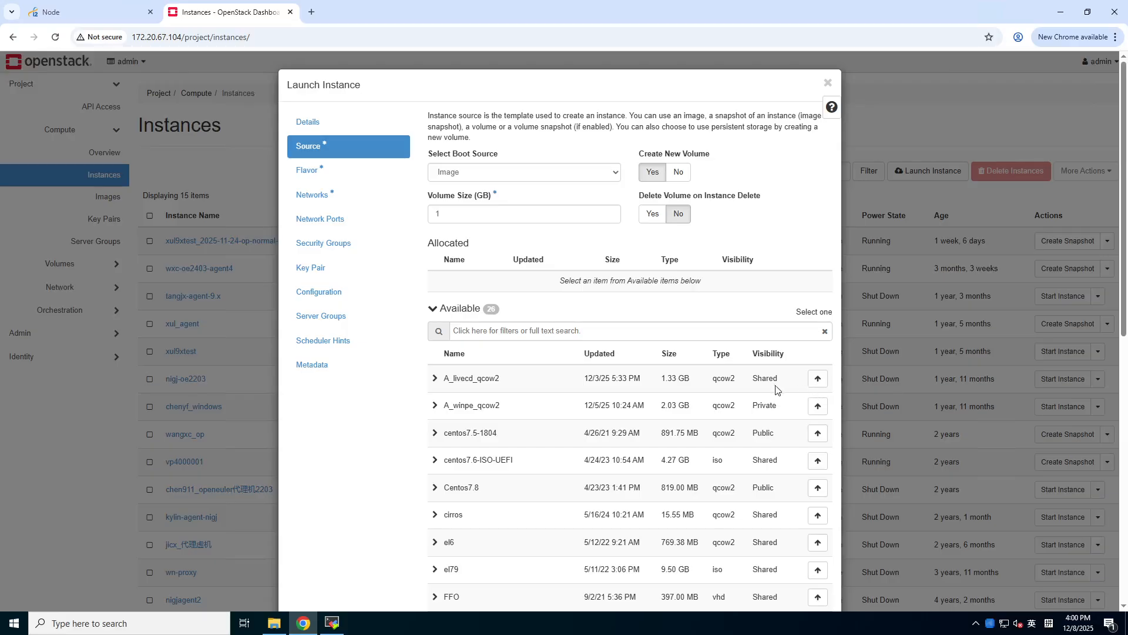
{"action": "left_click", "coordinate": [817, 379]}
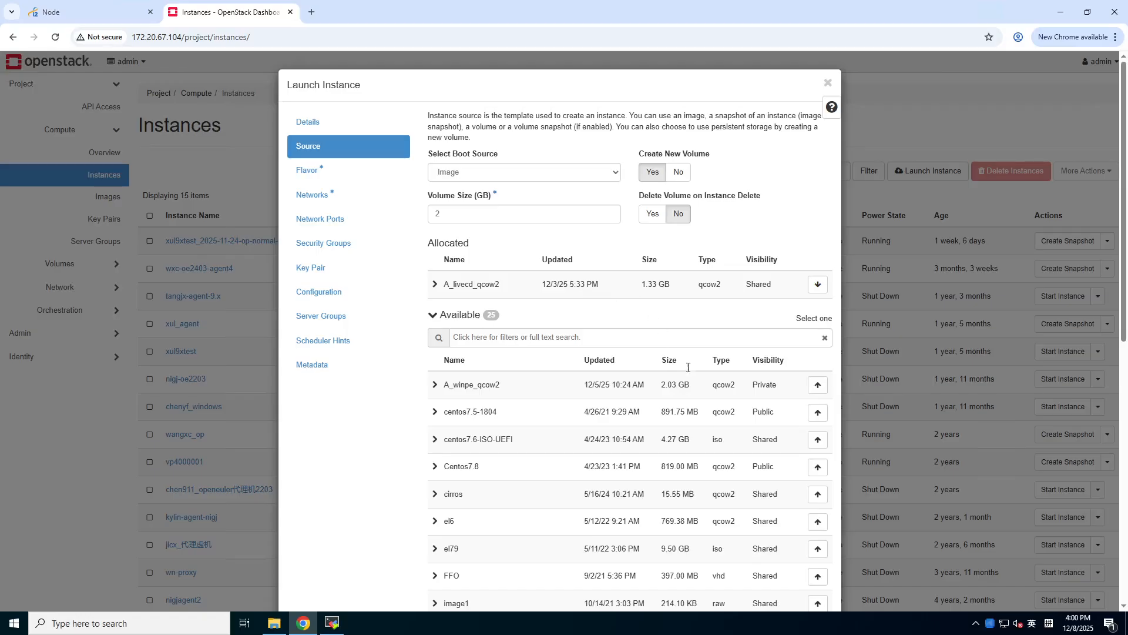
{"action": "scroll", "coordinate": [912, 404], "scroll_direction": "down", "scroll_amount": 9}
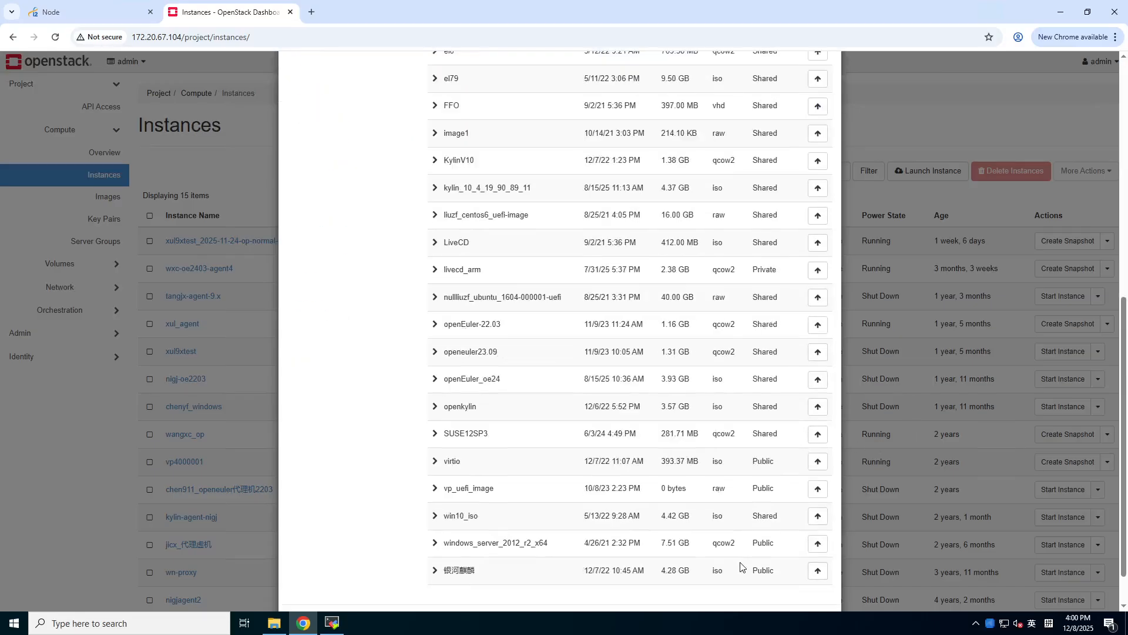
{"action": "left_click", "coordinate": [728, 574]}
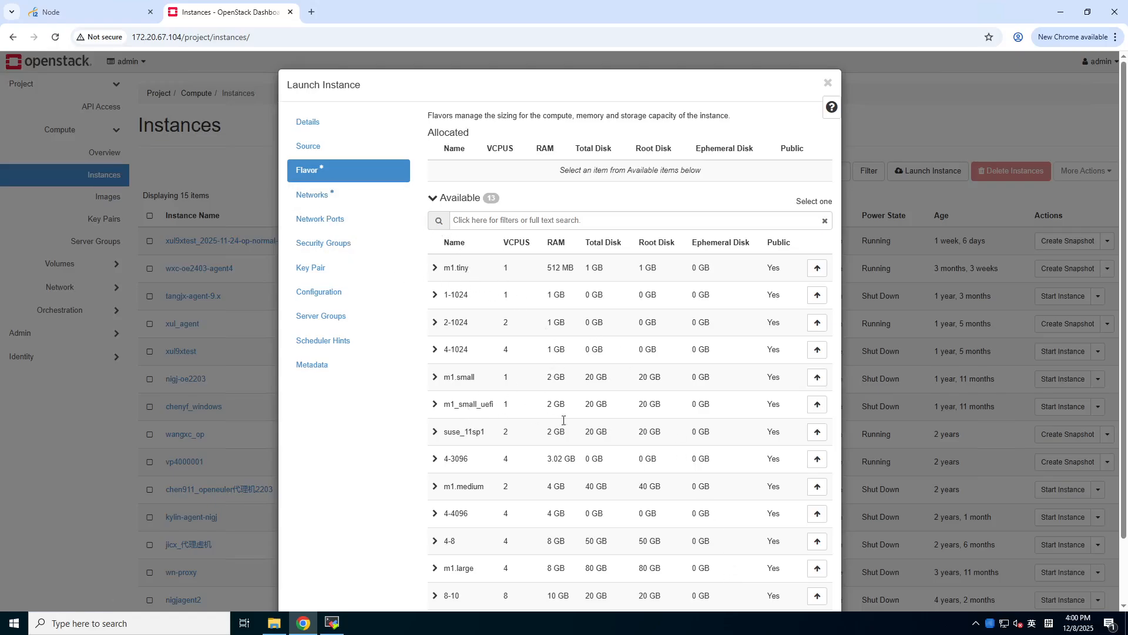
- Give the instance the m1_small_uefi flavor and public-admin-external-share network, then launch it
{"action": "left_click", "coordinate": [817, 404]}
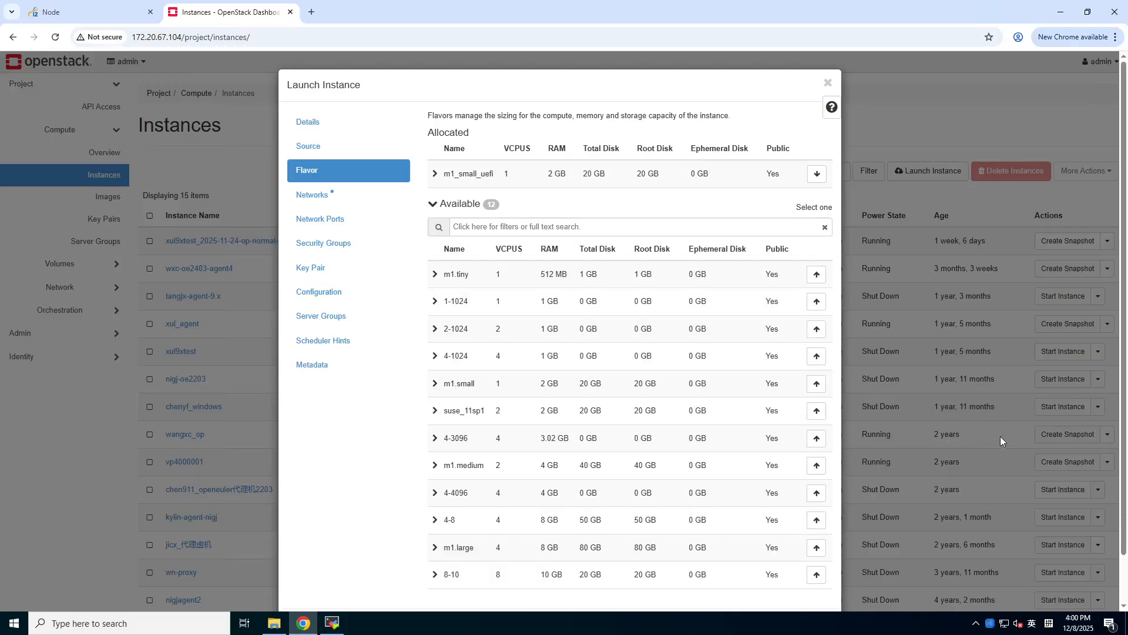
{"action": "scroll", "coordinate": [1000, 436], "scroll_direction": "down", "scroll_amount": 1}
{"action": "left_click", "coordinate": [726, 575]}
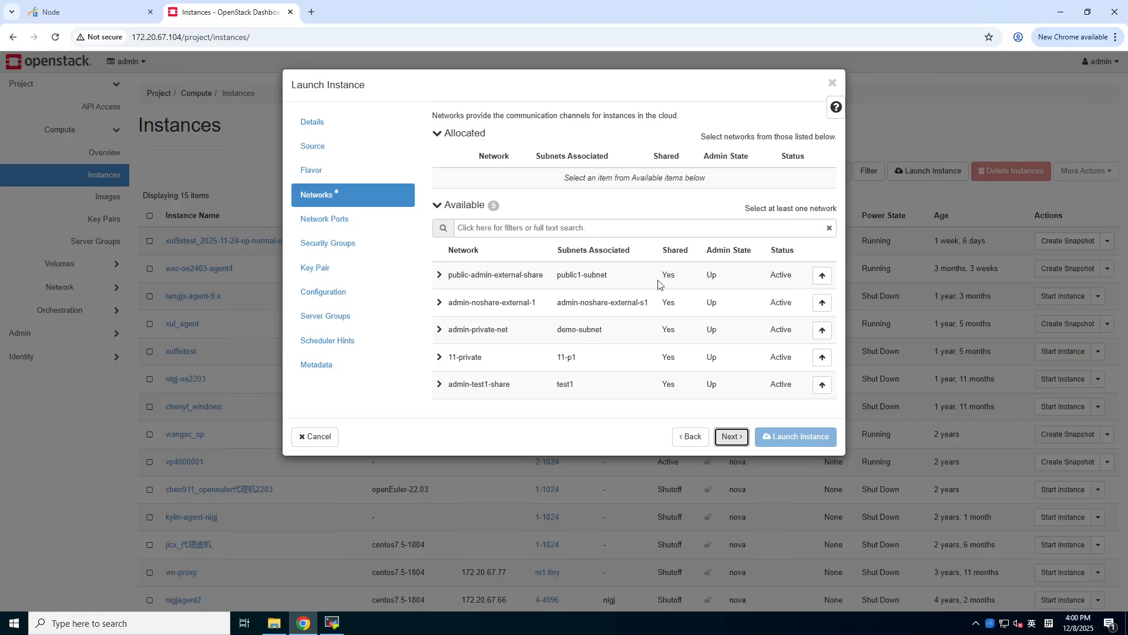
{"action": "left_click", "coordinate": [822, 275]}
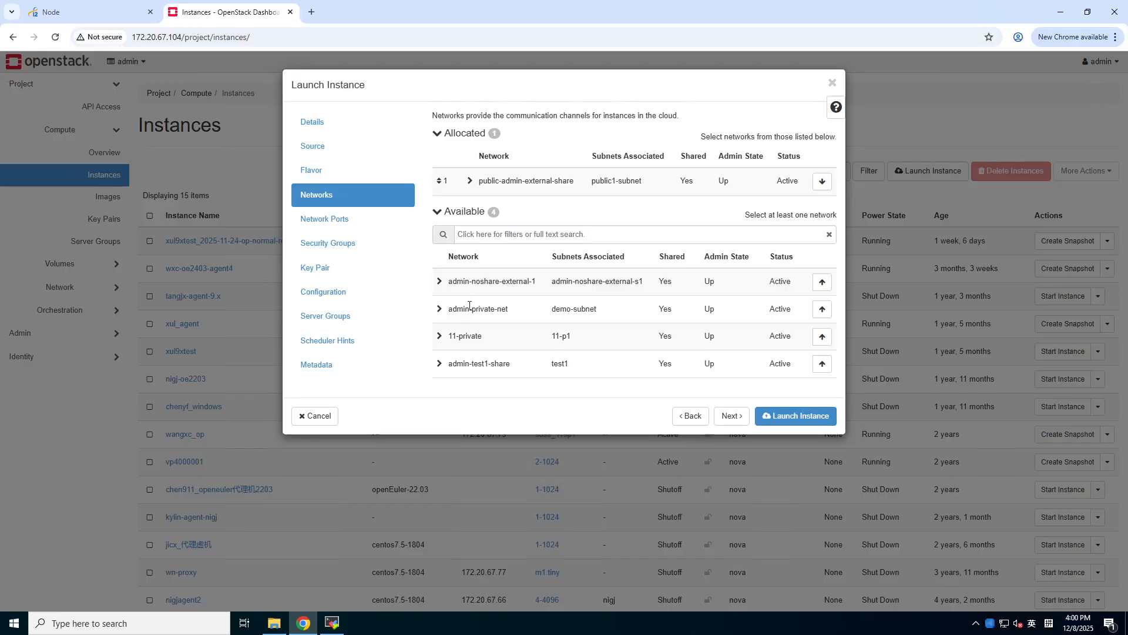
{"action": "left_click", "coordinate": [732, 417]}
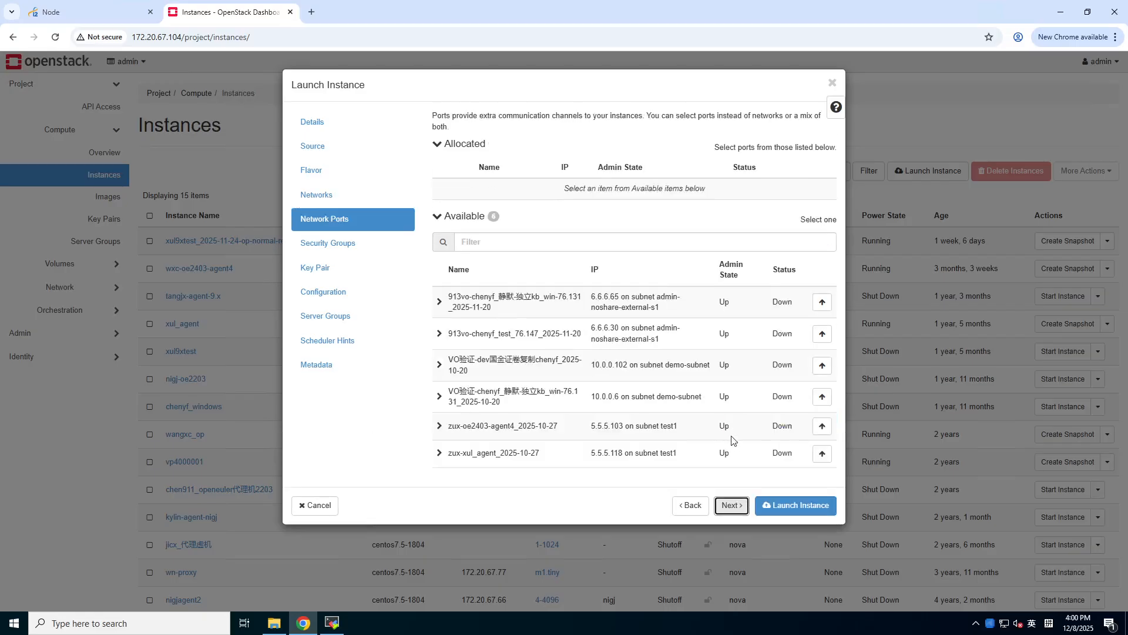
{"action": "left_click", "coordinate": [731, 507]}
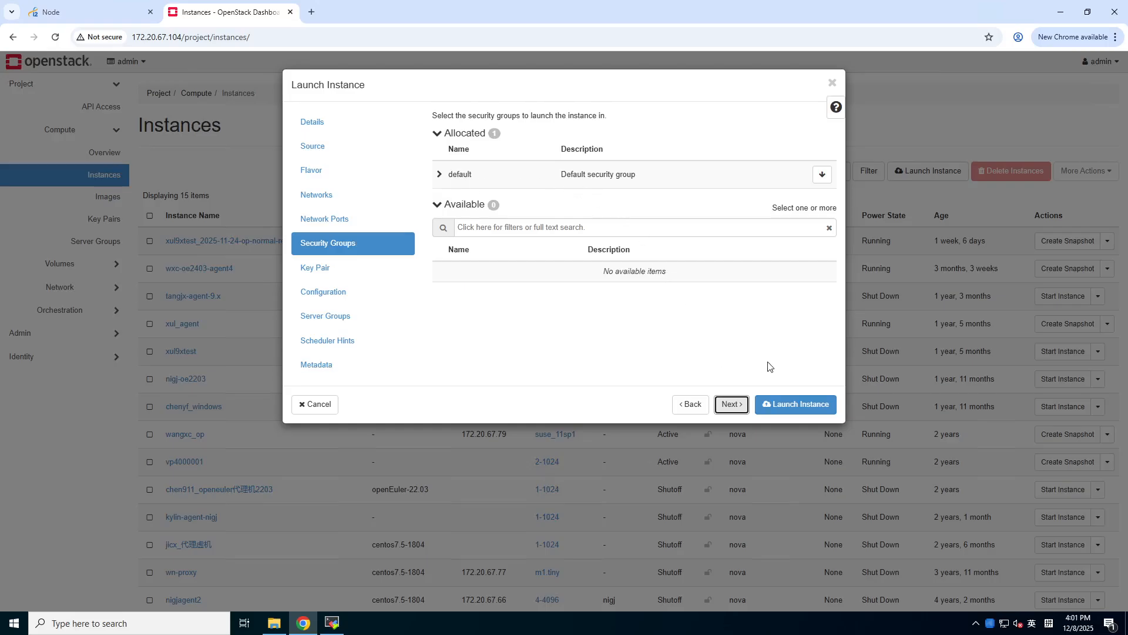
{"action": "left_click", "coordinate": [797, 410]}
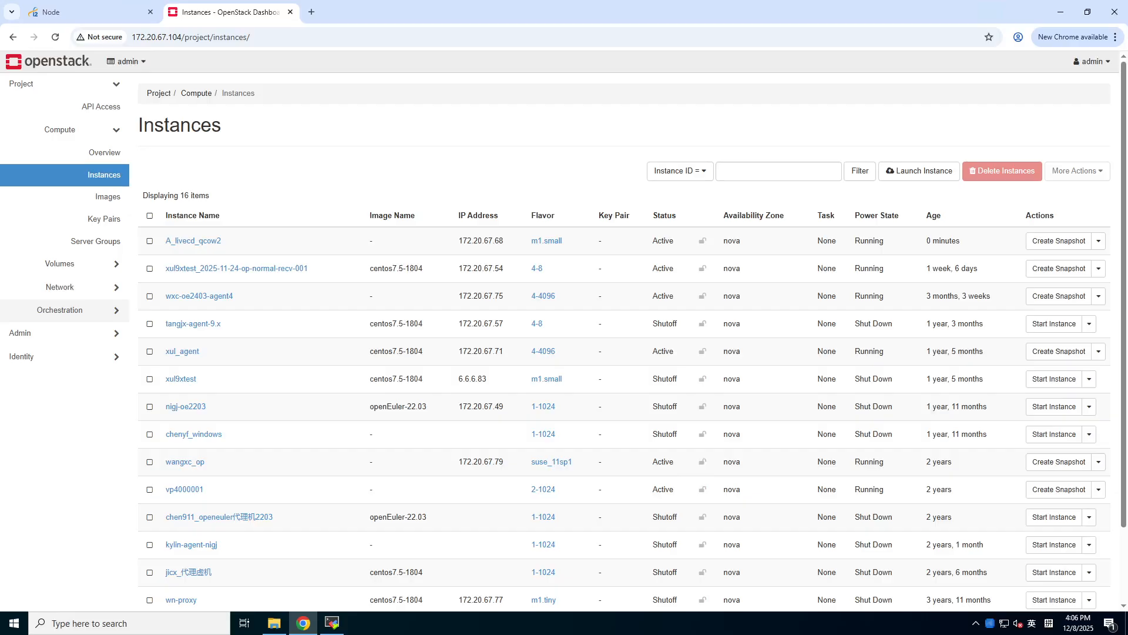
- Open the A_livecd_qcow2 instance console and log in as root
{"action": "left_click", "coordinate": [191, 245]}
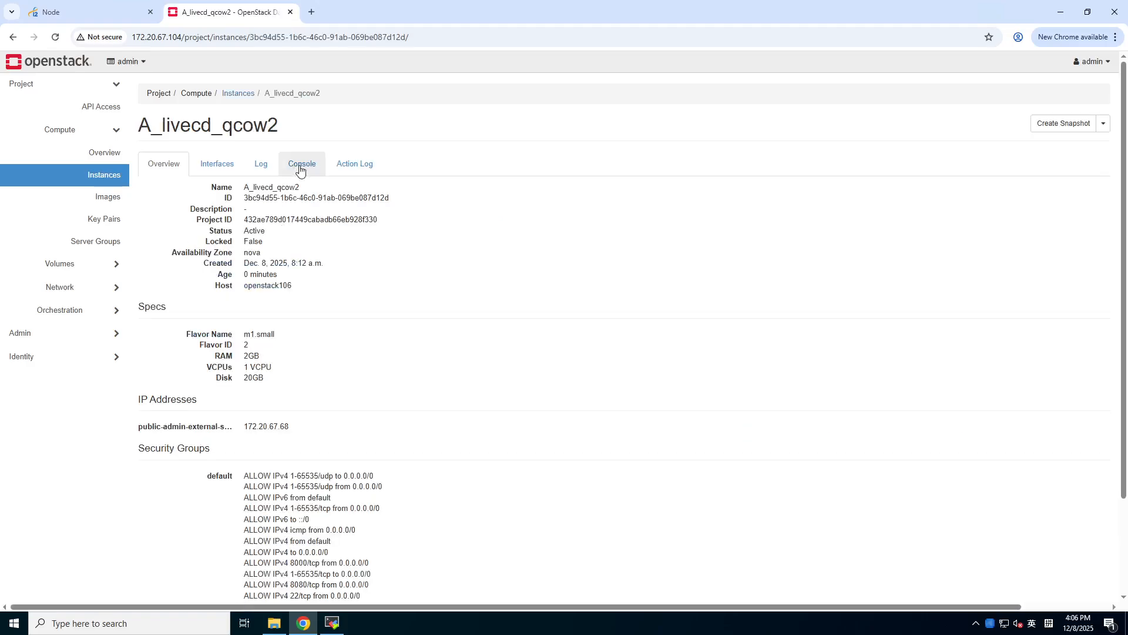
{"action": "left_click", "coordinate": [301, 164]}
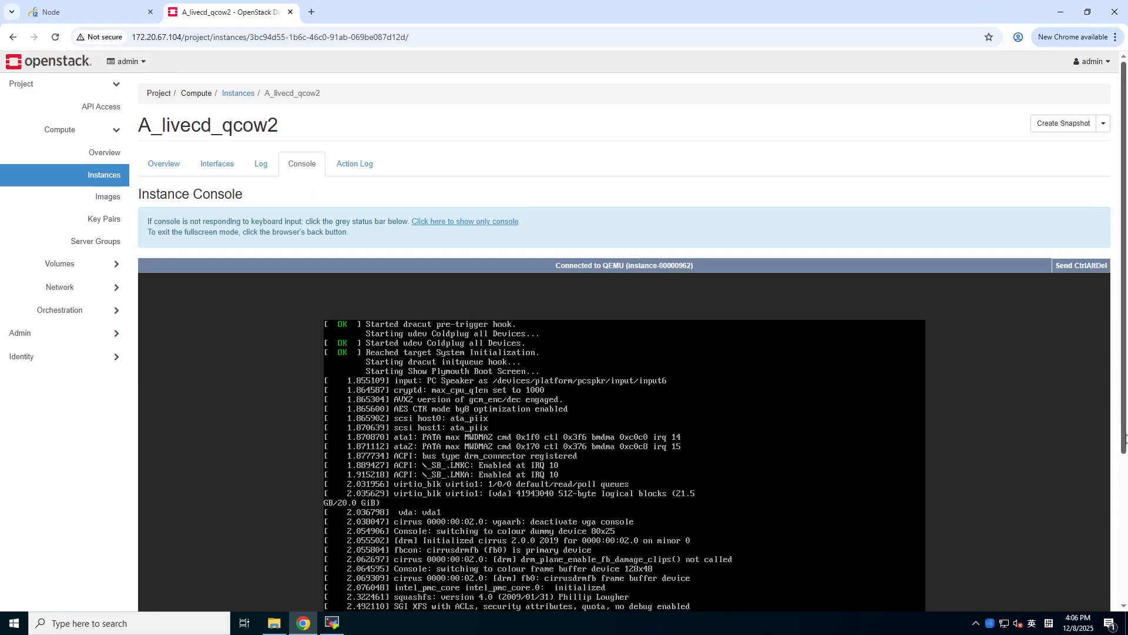
{"action": "scroll", "coordinate": [1125, 435], "scroll_direction": "down", "scroll_amount": 3}
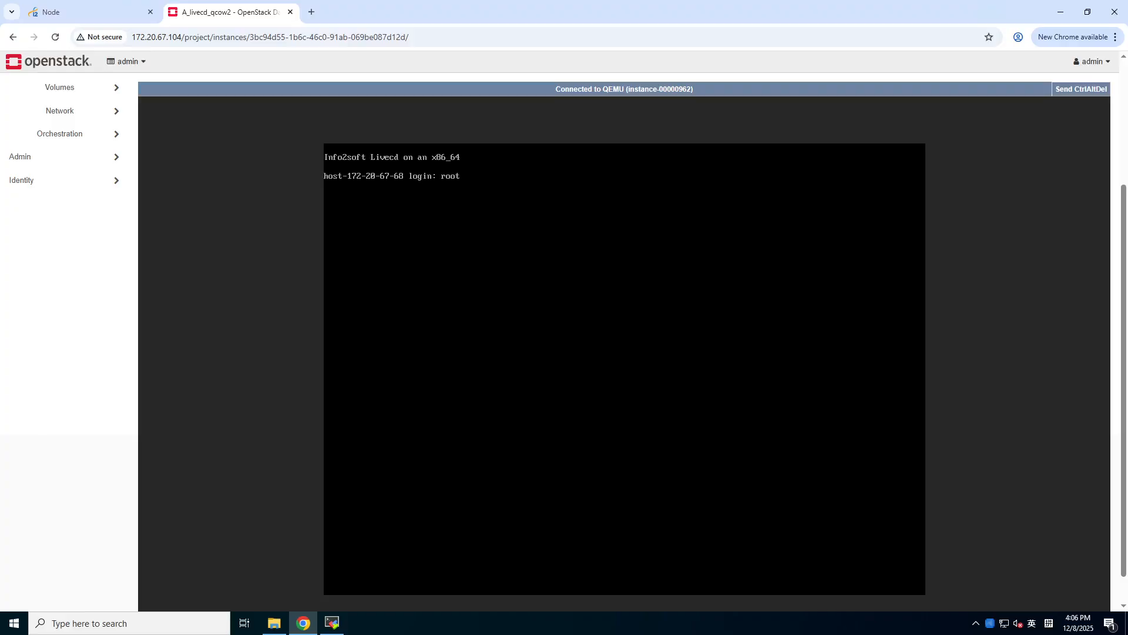
{"action": "key", "text": "Return"}
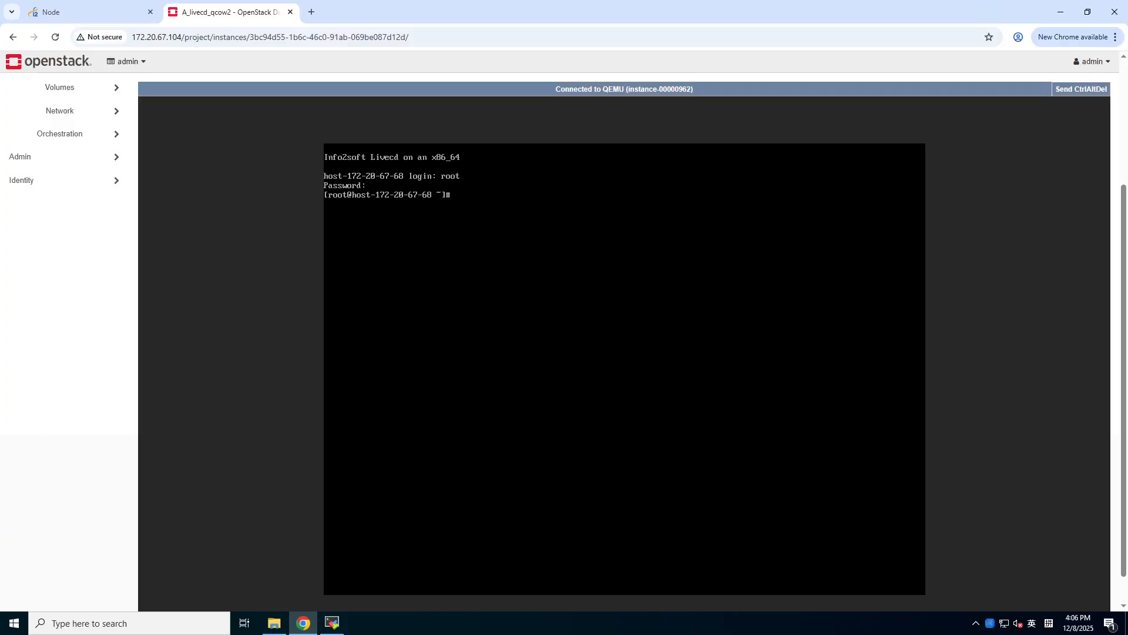
- Start a new i2 node named Livecd and copy instance IP 172.20.67.68 from OpenStack
{"action": "left_click", "coordinate": [86, 14]}
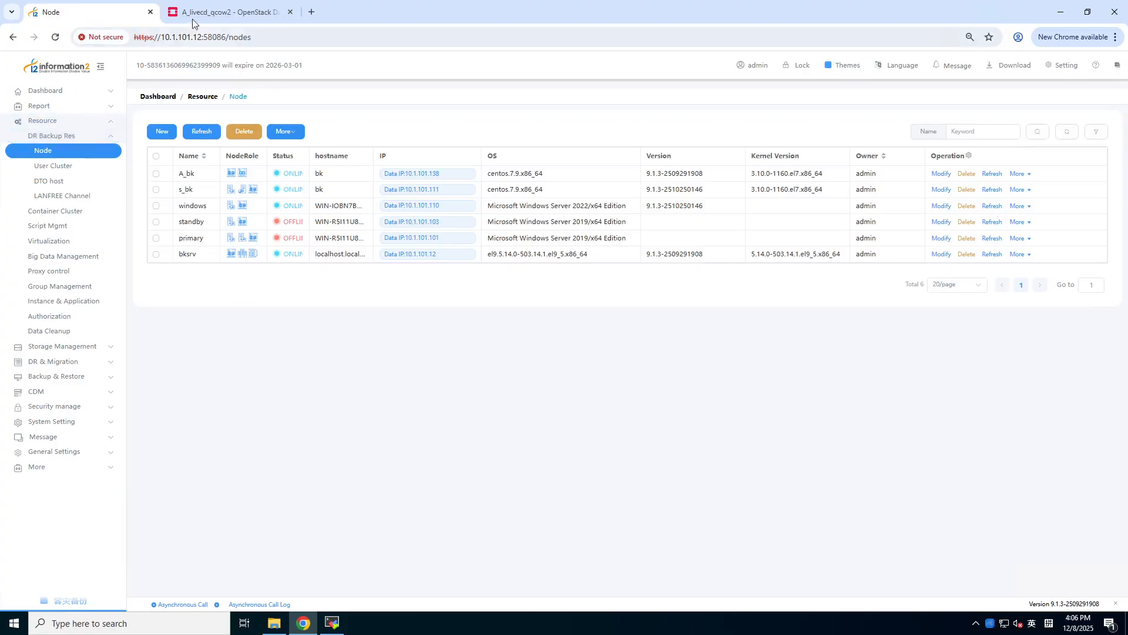
{"action": "left_click", "coordinate": [162, 131]}
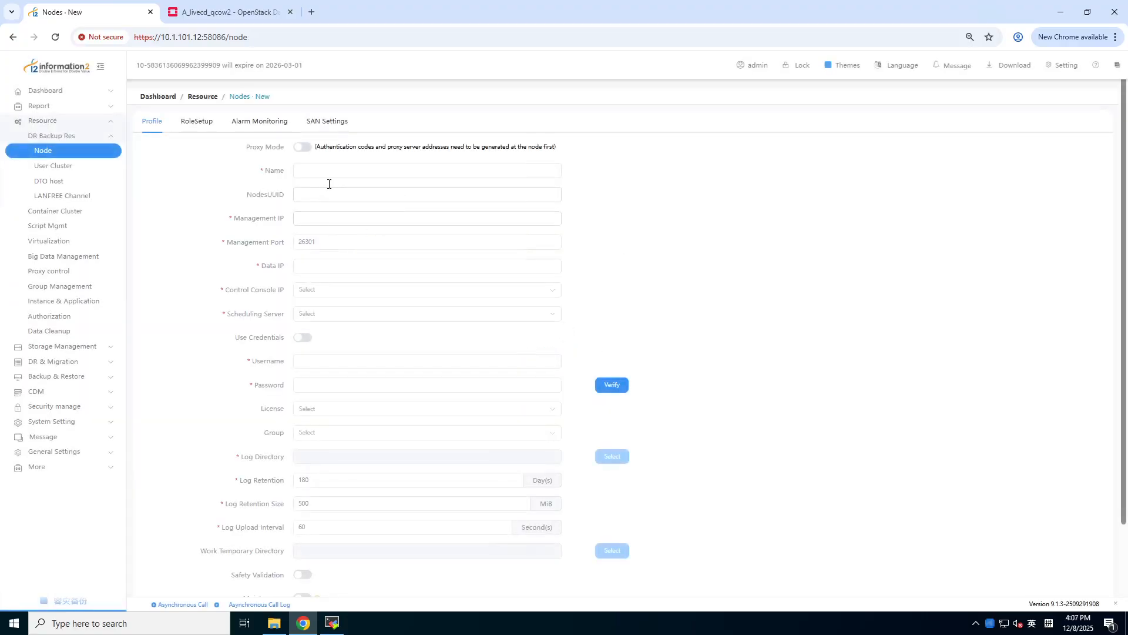
{"action": "left_click", "coordinate": [311, 170]}
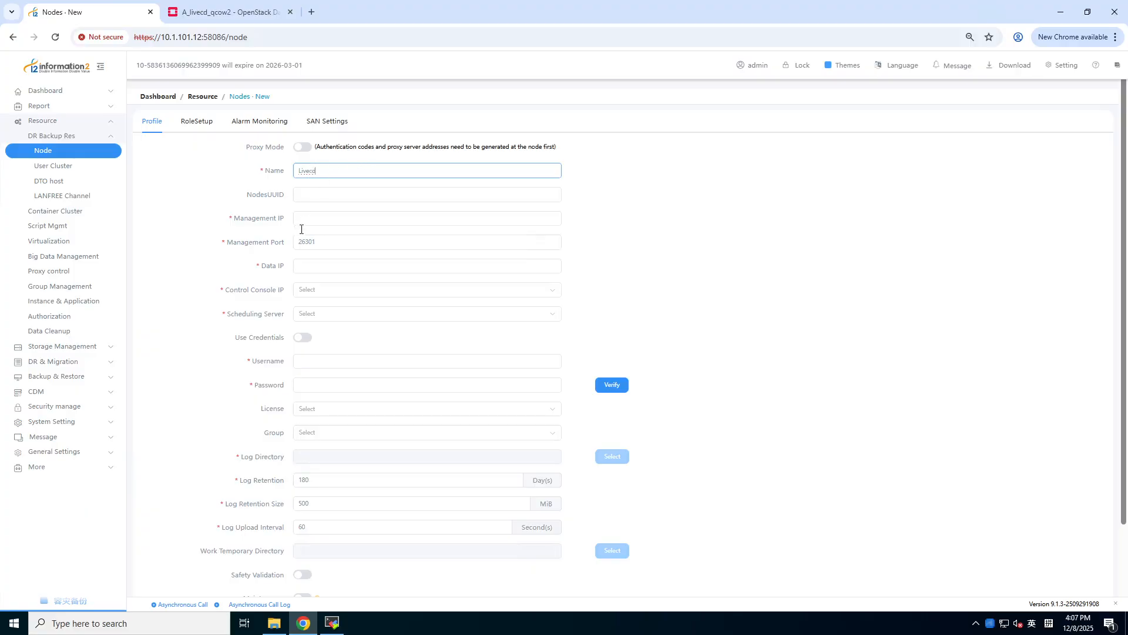
{"action": "left_click", "coordinate": [234, 13]}
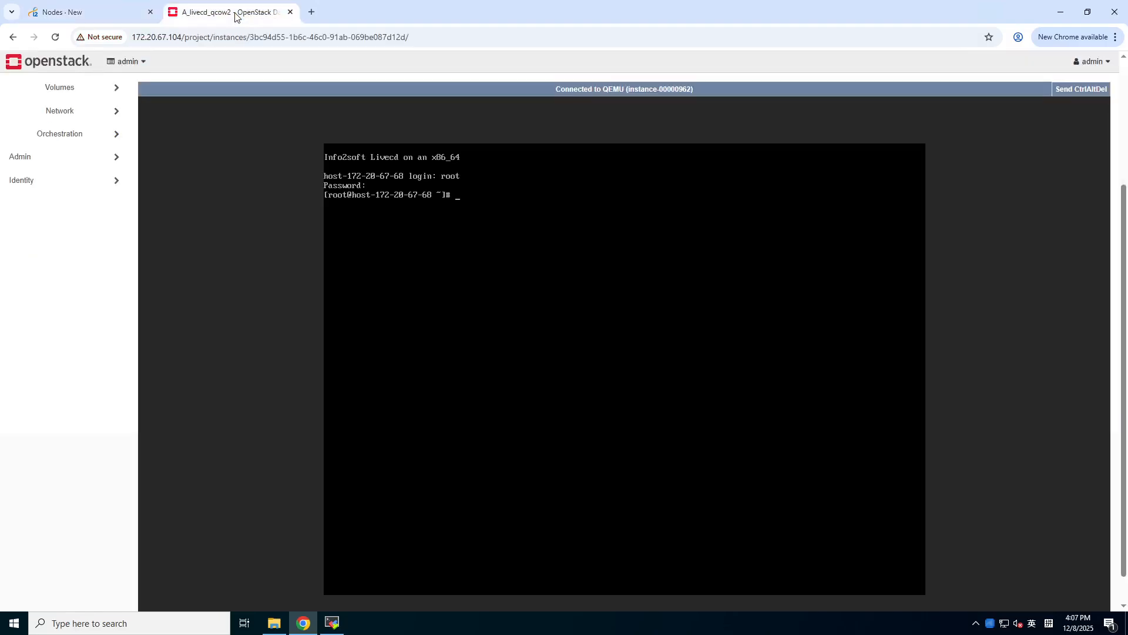
{"action": "scroll", "coordinate": [89, 154], "scroll_direction": "up", "scroll_amount": 3}
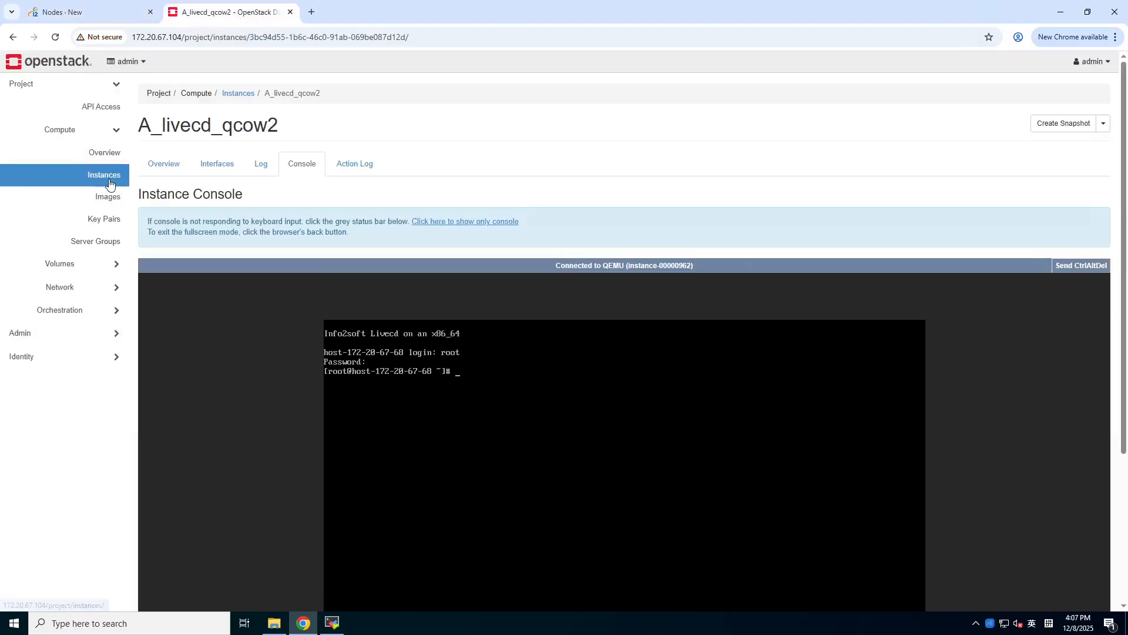
{"action": "left_click", "coordinate": [108, 177]}
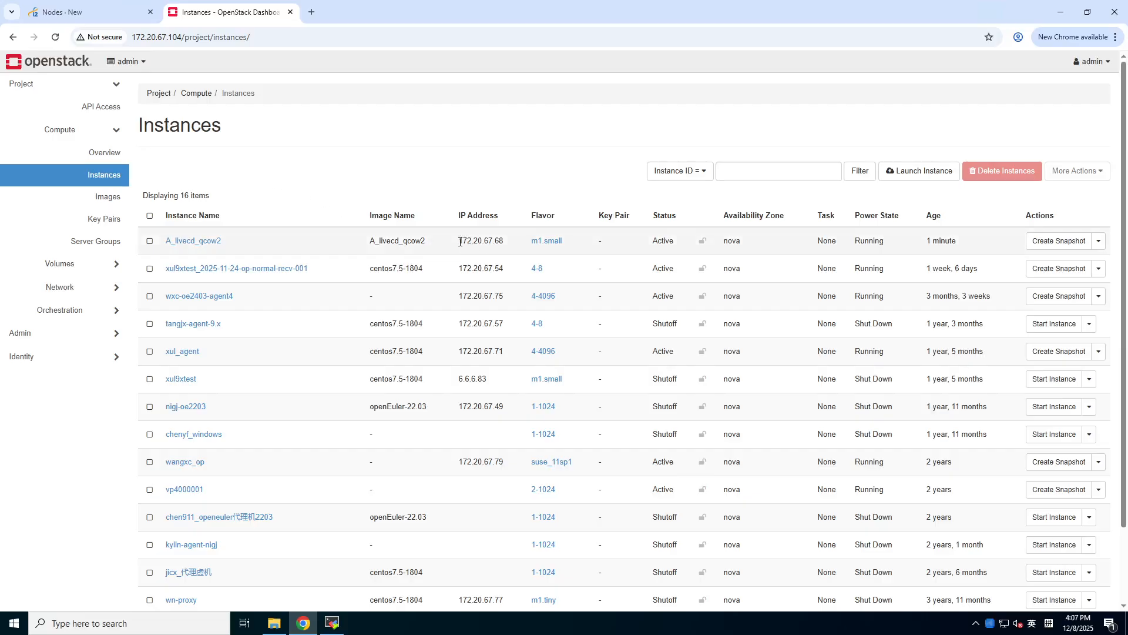
{"action": "left_click_drag", "start_coordinate": [460, 241], "coordinate": [506, 245]}
{"action": "left_click", "coordinate": [83, 12]}
- Fill Management and Data IP with 172.20.67.68, keeping Management Port 26301
{"action": "left_click", "coordinate": [320, 221]}
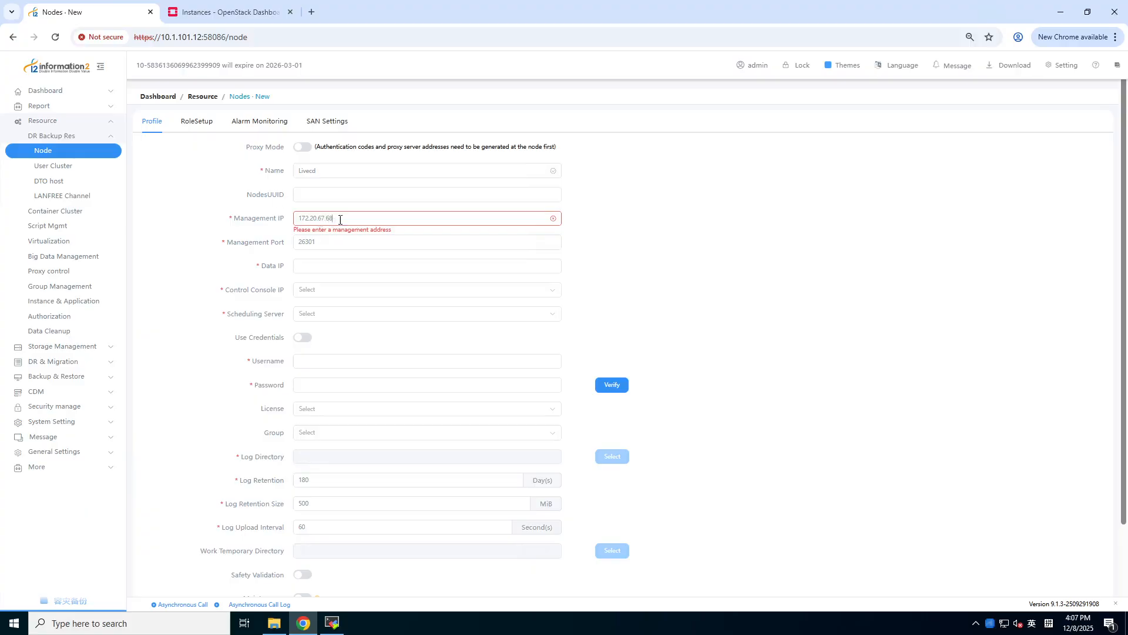
{"action": "key", "text": "ctrl+a"}
{"action": "key", "text": "ctrl+c"}
{"action": "left_click", "coordinate": [341, 267]}
{"action": "key", "text": "ctrl+v"}
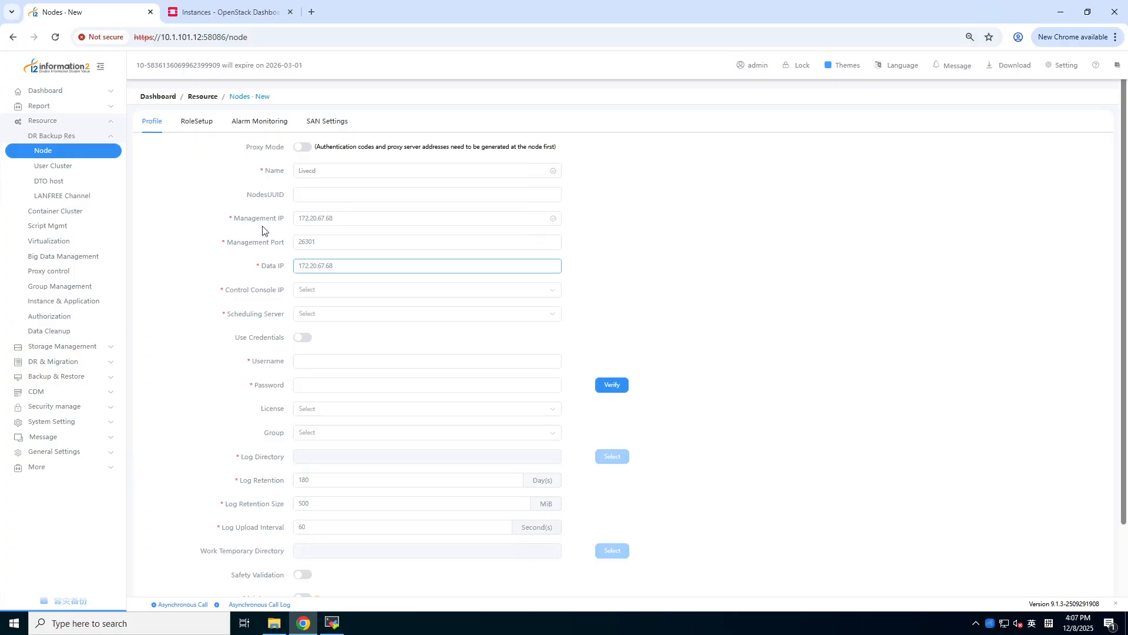
{"action": "left_click", "coordinate": [322, 241]}
{"action": "left_click_drag", "start_coordinate": [323, 242], "coordinate": [284, 245]}
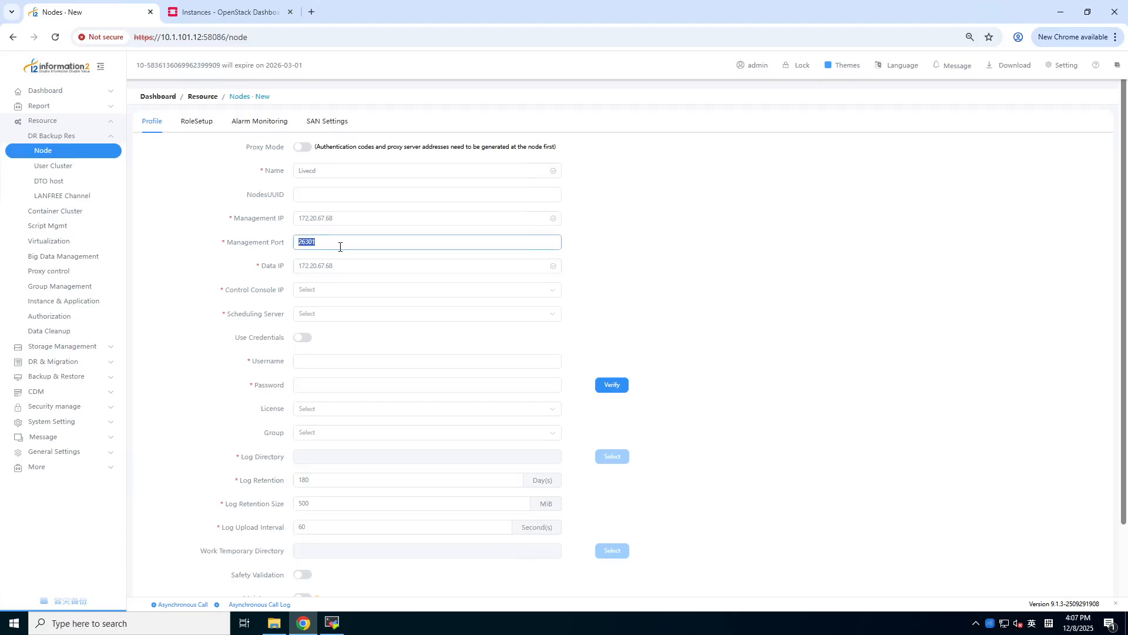
{"action": "left_click", "coordinate": [347, 266]}
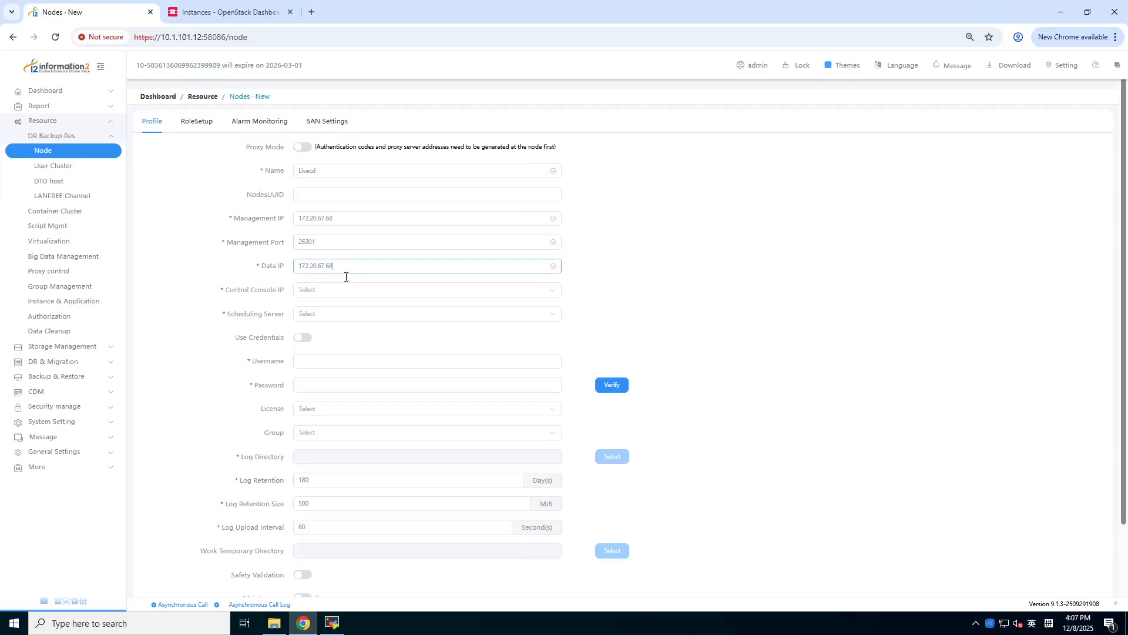
- Set console IP and scheduling server to 10.1.101.12, enter root credentials, and verify them
{"action": "left_click", "coordinate": [323, 289]}
{"action": "left_click", "coordinate": [319, 315]}
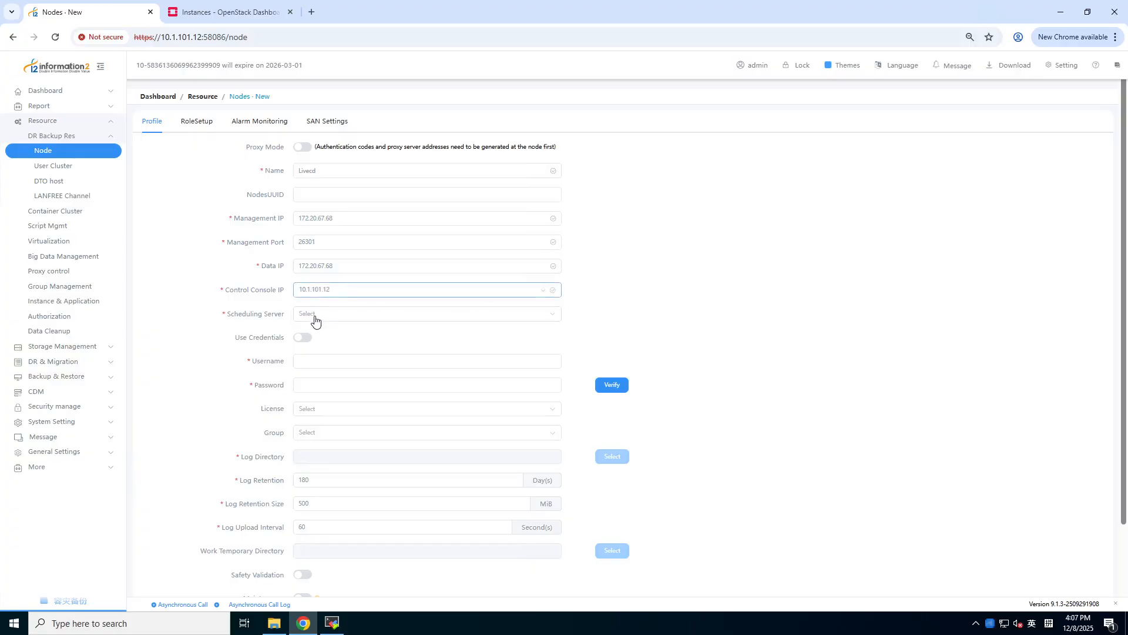
{"action": "left_click", "coordinate": [316, 315]}
{"action": "left_click", "coordinate": [318, 338]}
{"action": "left_click", "coordinate": [310, 360]}
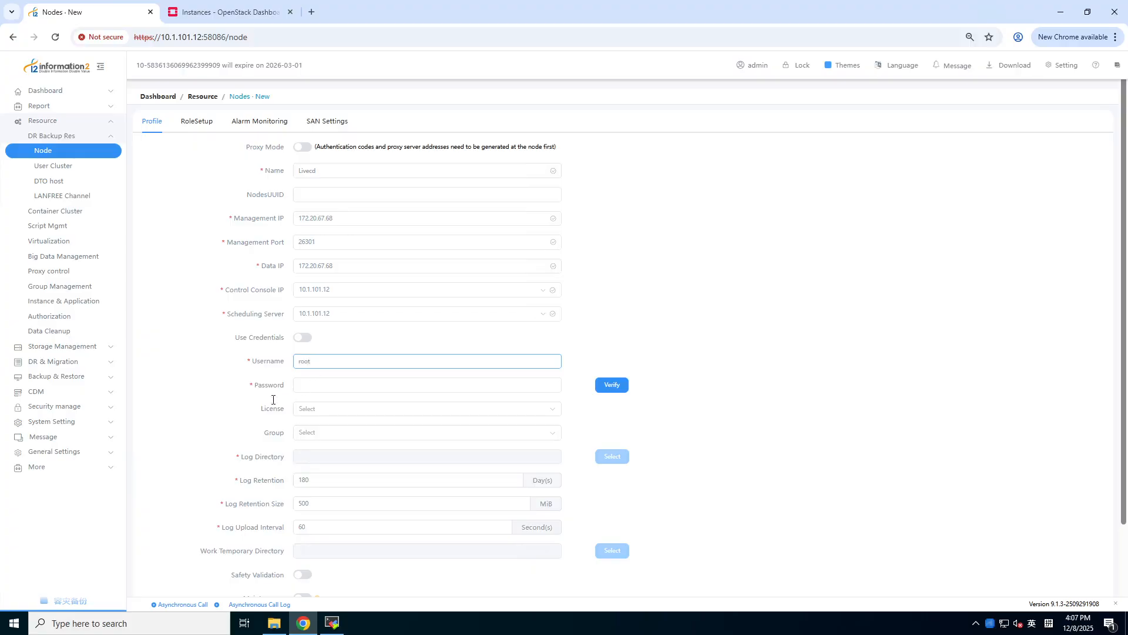
{"action": "left_click", "coordinate": [325, 387]}
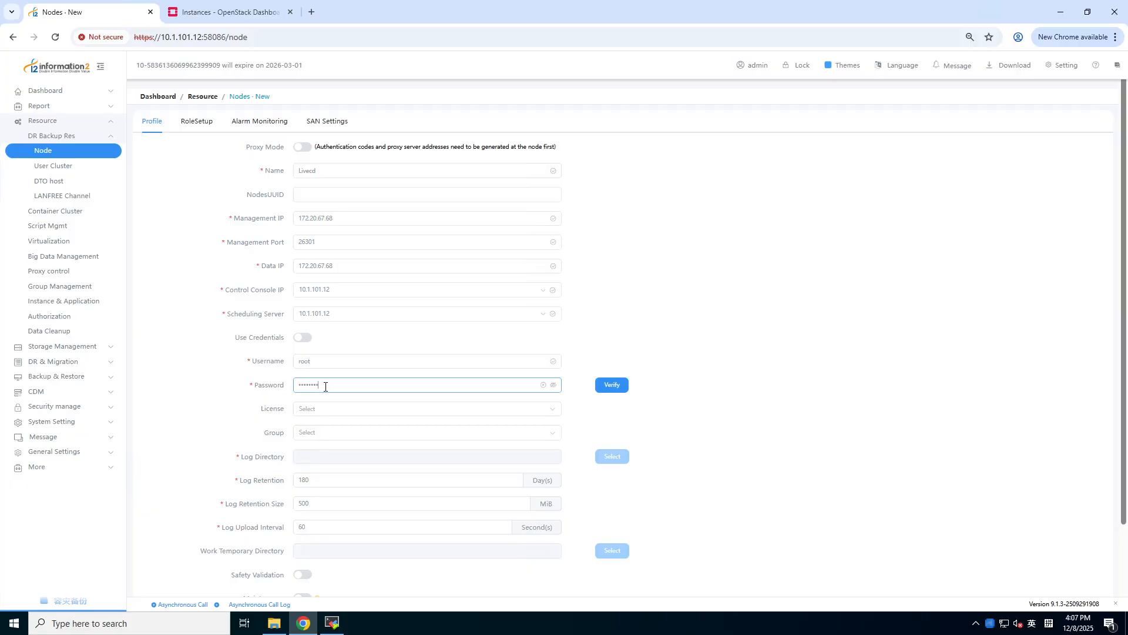
{"action": "left_click", "coordinate": [552, 385]}
{"action": "left_click_drag", "start_coordinate": [336, 386], "coordinate": [285, 387]}
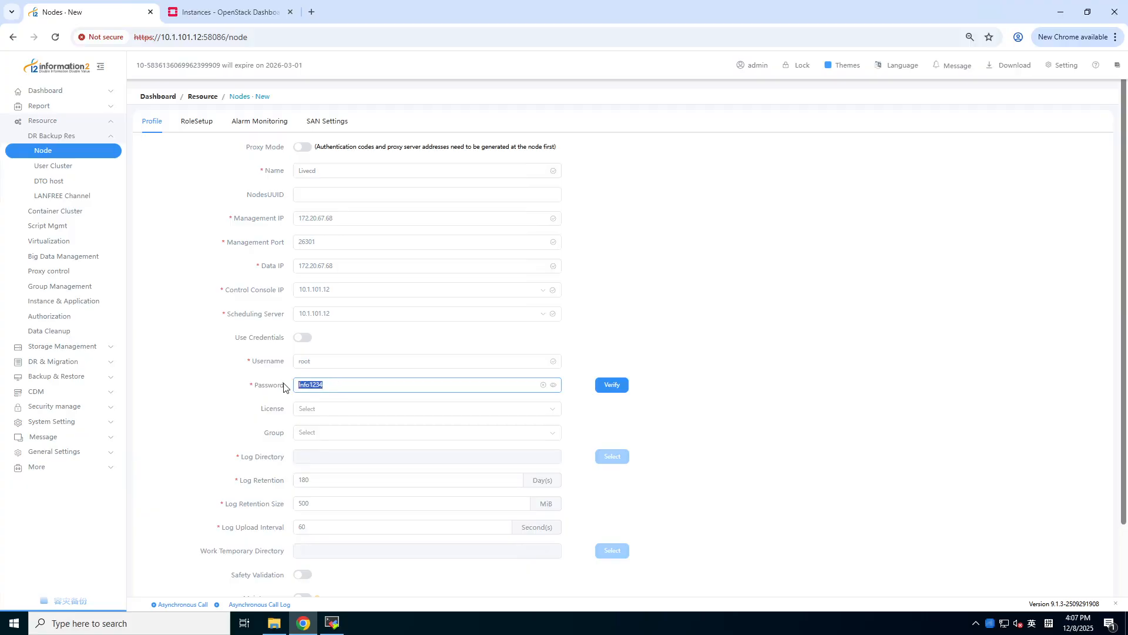
{"action": "left_click", "coordinate": [346, 388]}
{"action": "left_click", "coordinate": [619, 385]}
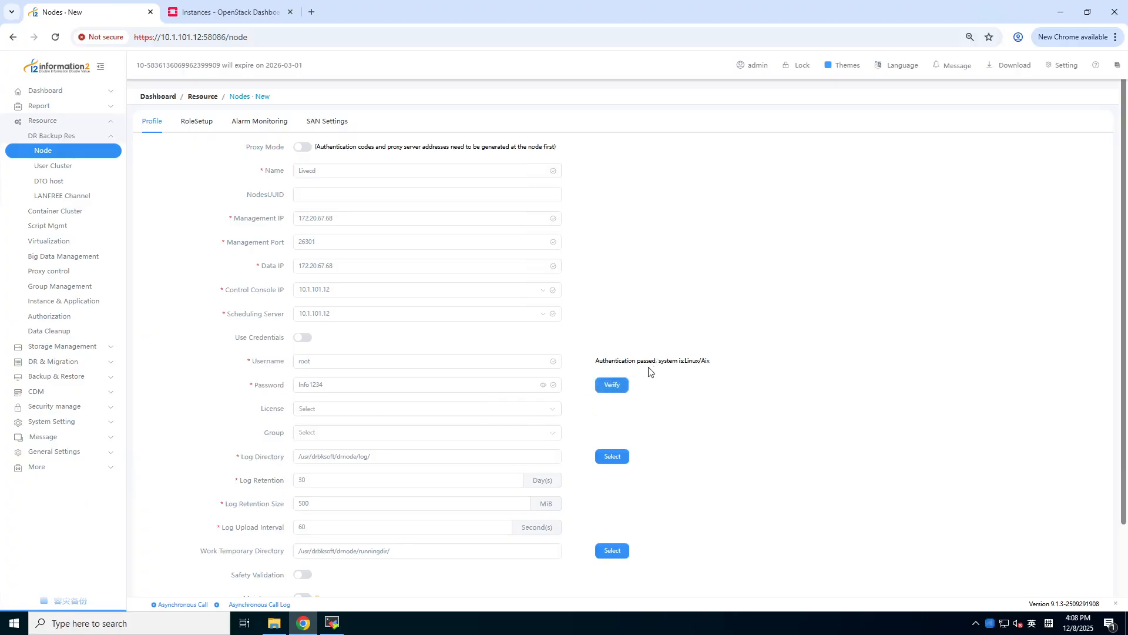
- Give the Livecd node the FFO/CDMWhole Machine Client role and confirm saving it
{"action": "left_click", "coordinate": [200, 123]}
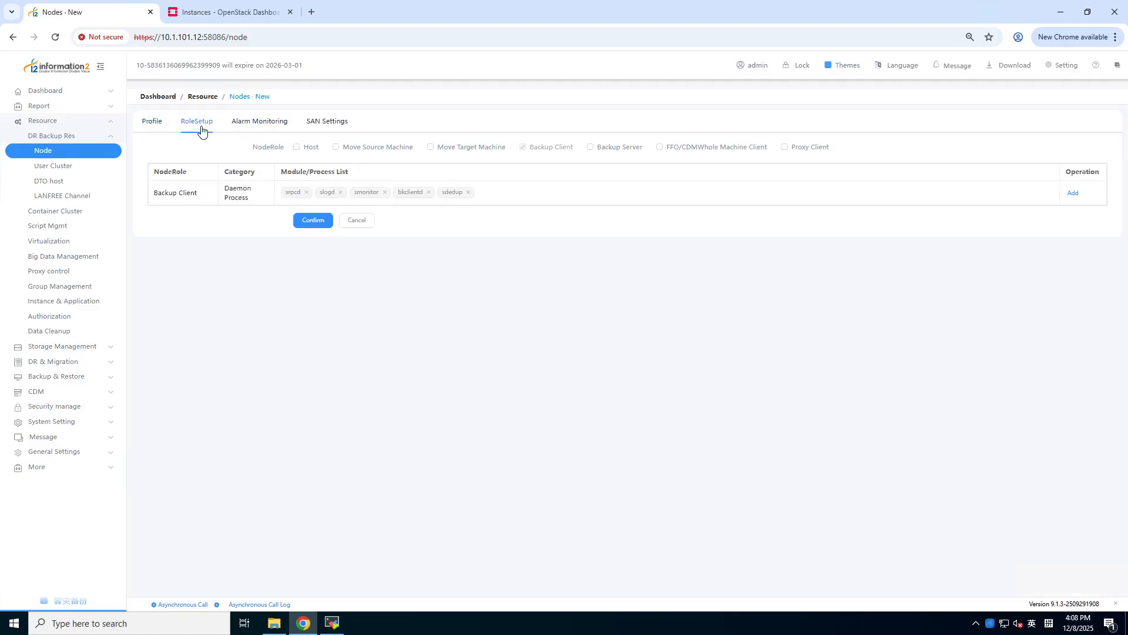
{"action": "left_click", "coordinate": [660, 149]}
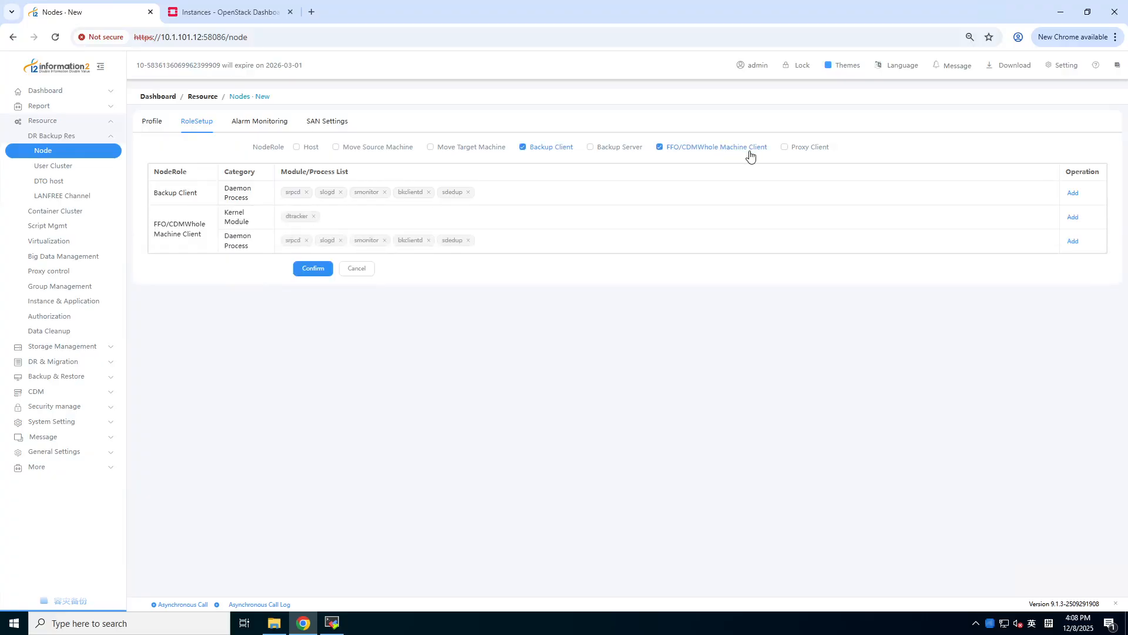
{"action": "left_click", "coordinate": [323, 273]}
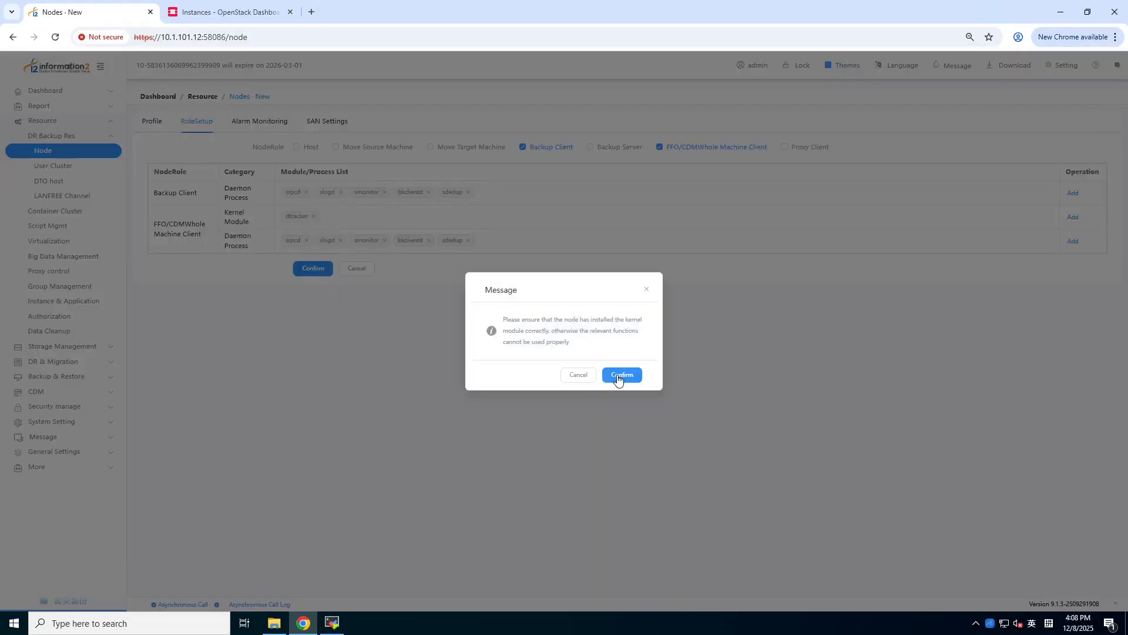
{"action": "left_click", "coordinate": [618, 378]}
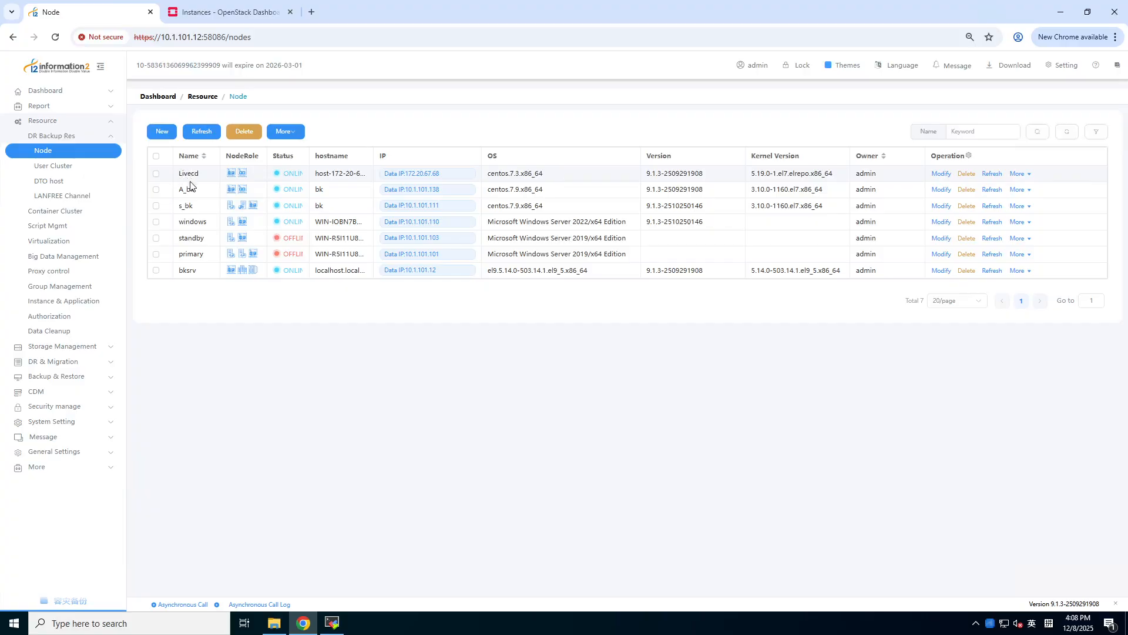
- Open the Backup Rule list under Backup & Restore > Full Server
{"action": "left_click", "coordinate": [106, 140]}
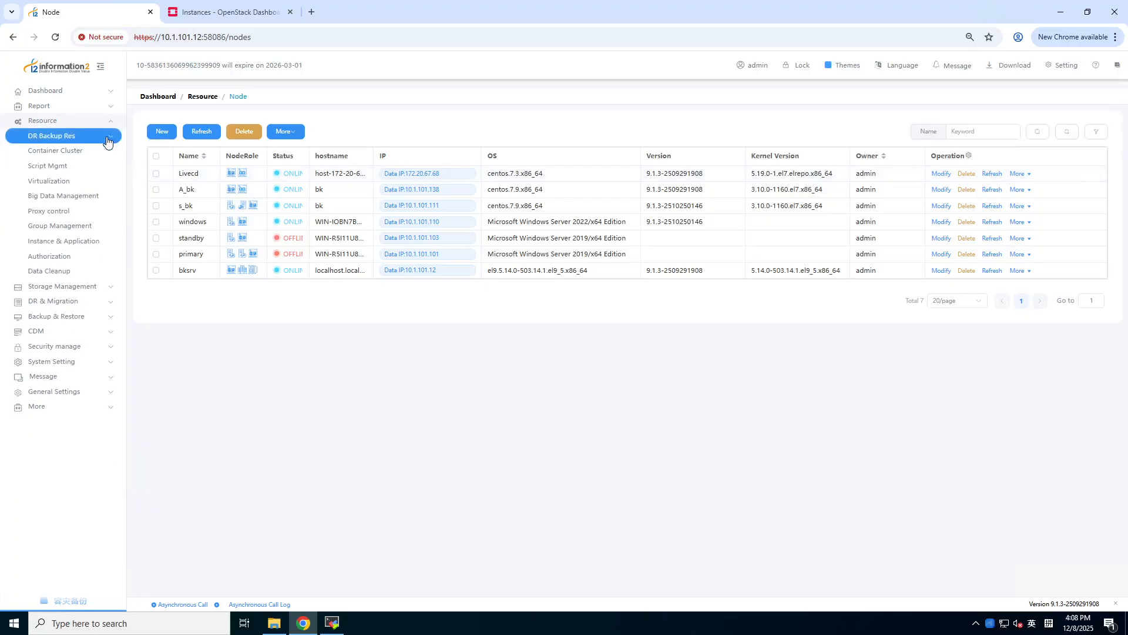
{"action": "left_click", "coordinate": [93, 322]}
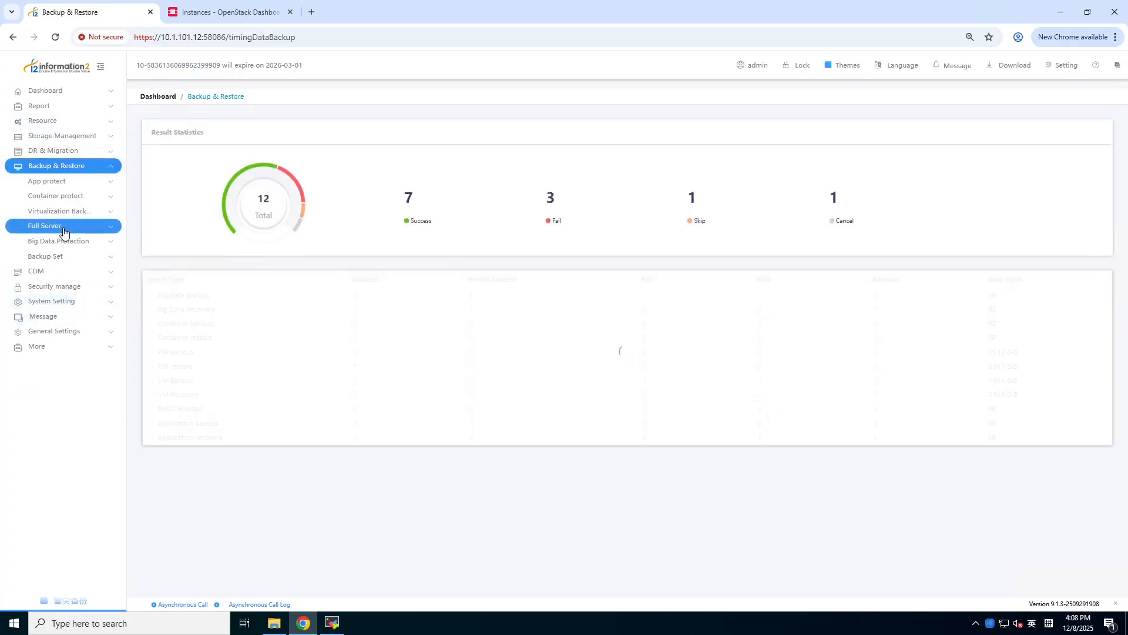
{"action": "left_click", "coordinate": [56, 227]}
{"action": "left_click", "coordinate": [58, 243]}
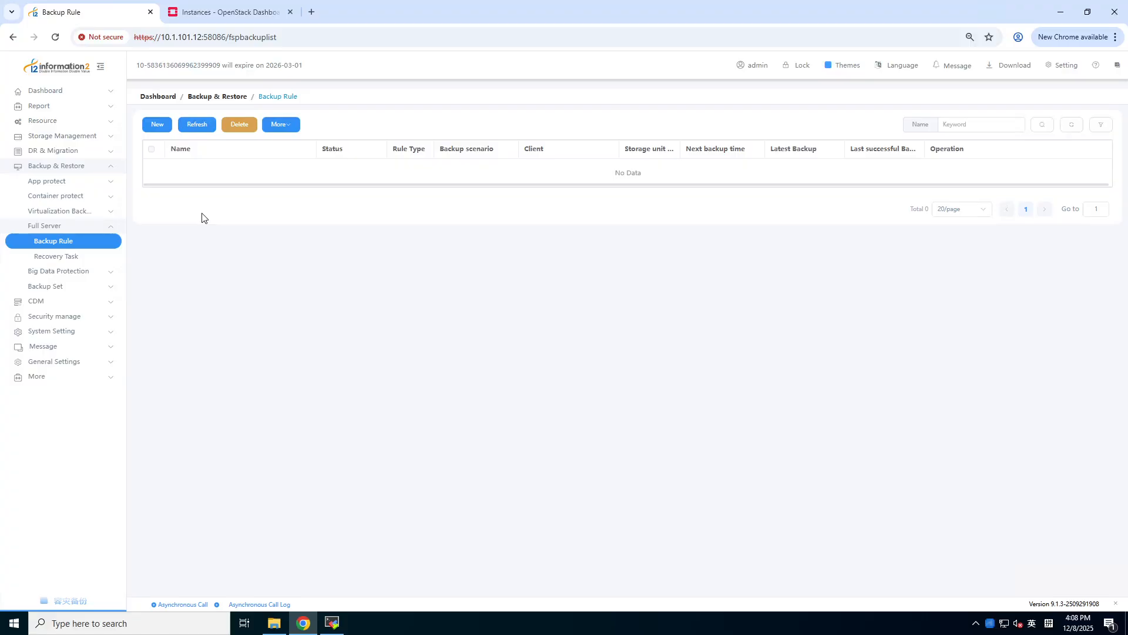
- Create a new rule named bk_test with rule type Whole machine and continue to Source & Target
{"action": "left_click", "coordinate": [157, 125]}
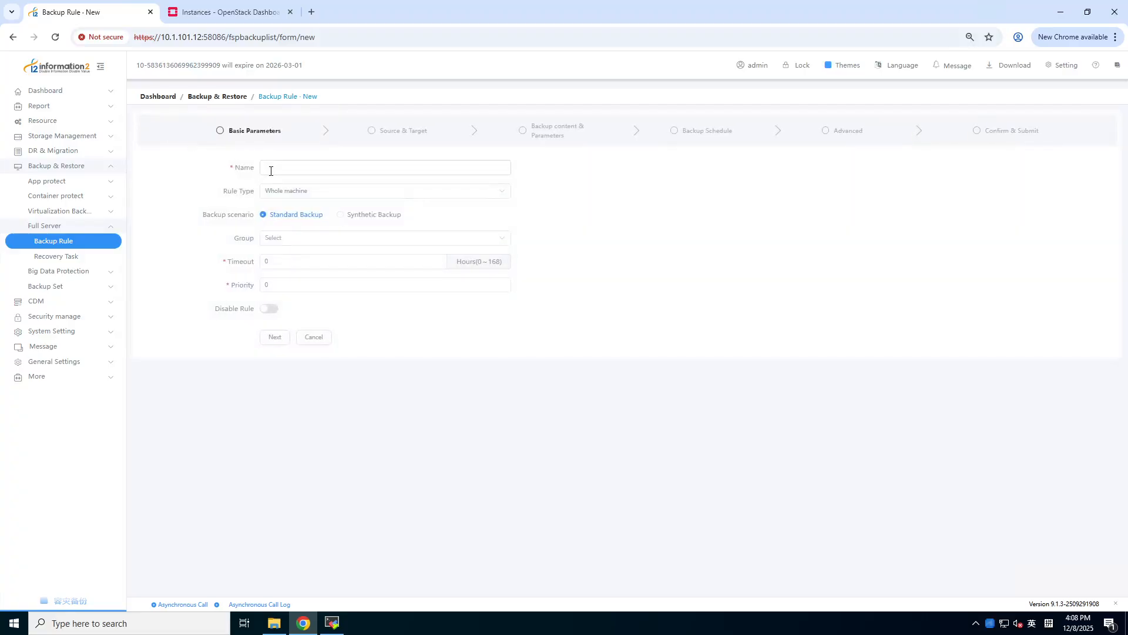
{"action": "left_click", "coordinate": [271, 170]}
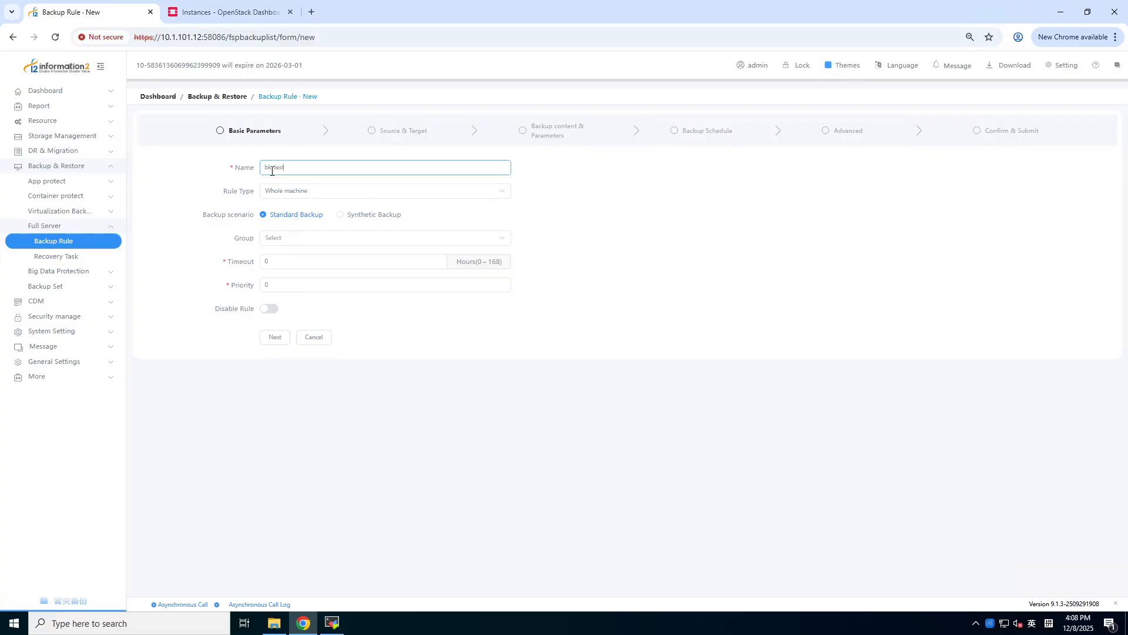
{"action": "left_click", "coordinate": [318, 194]}
{"action": "left_click", "coordinate": [309, 216]}
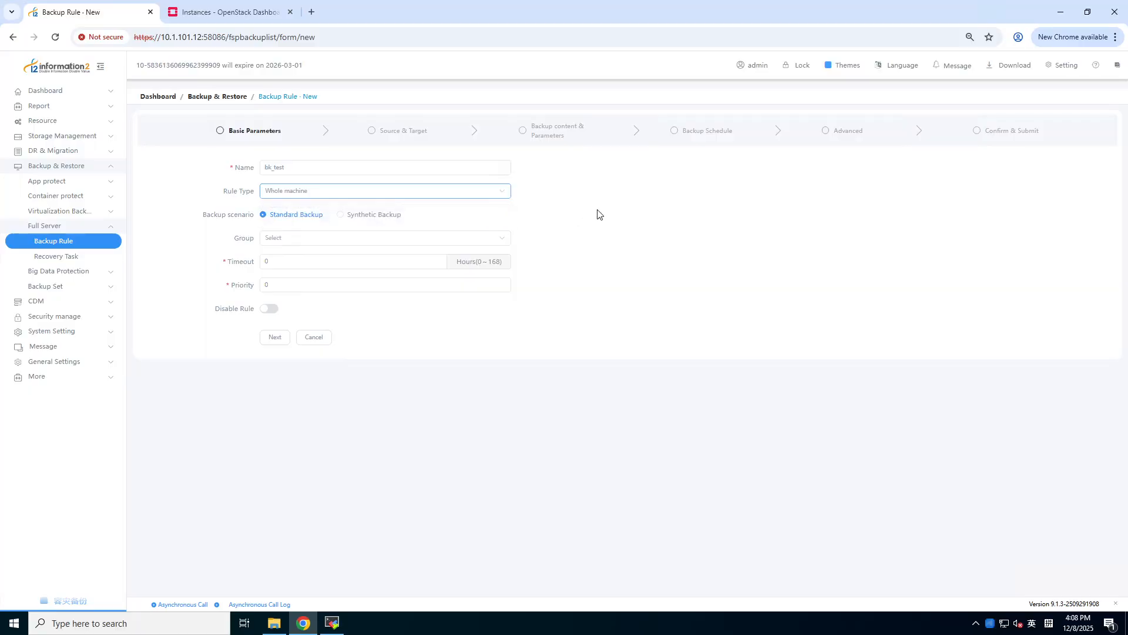
{"action": "left_click", "coordinate": [275, 338]}
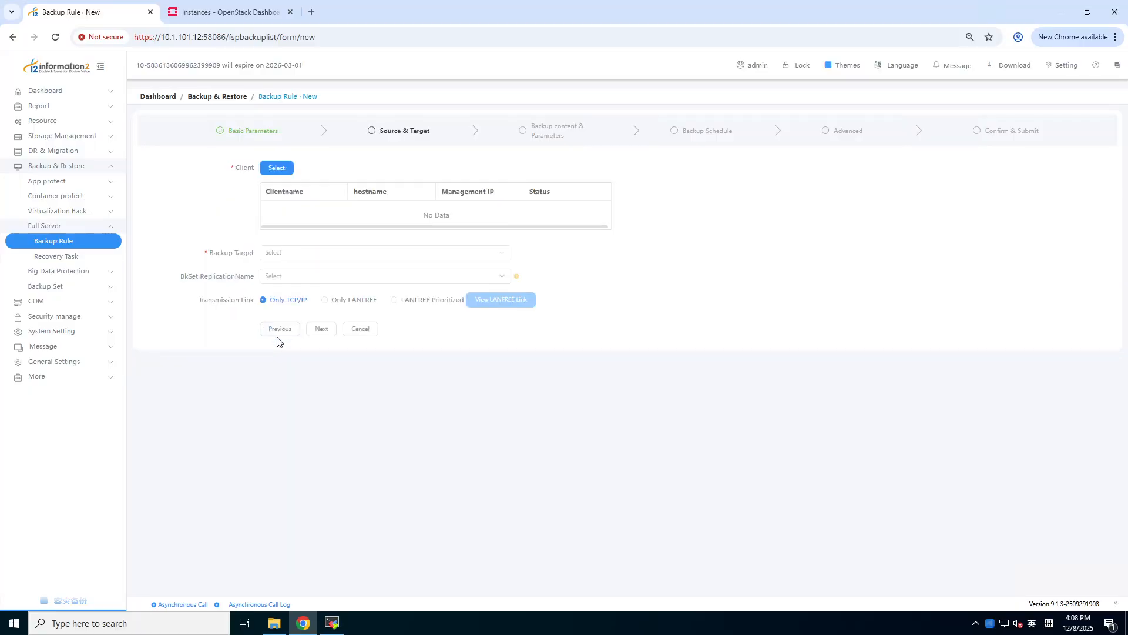
- Set client A_bk and backup target nfs, then continue to backup content
{"action": "left_click", "coordinate": [279, 168]}
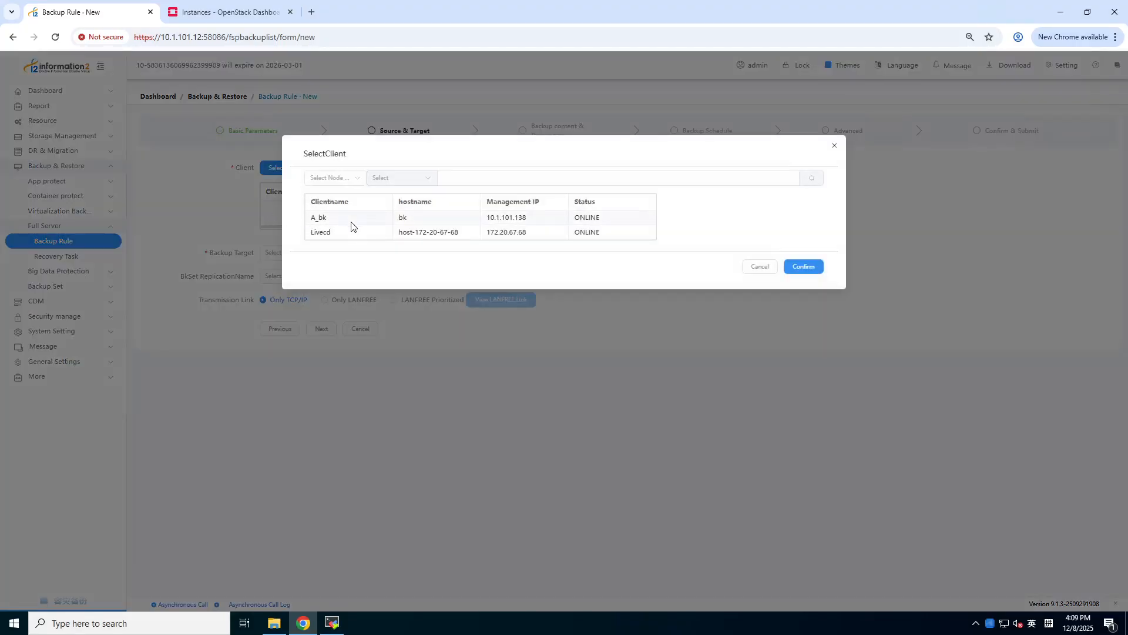
{"action": "left_click", "coordinate": [590, 221]}
{"action": "left_click", "coordinate": [815, 271]}
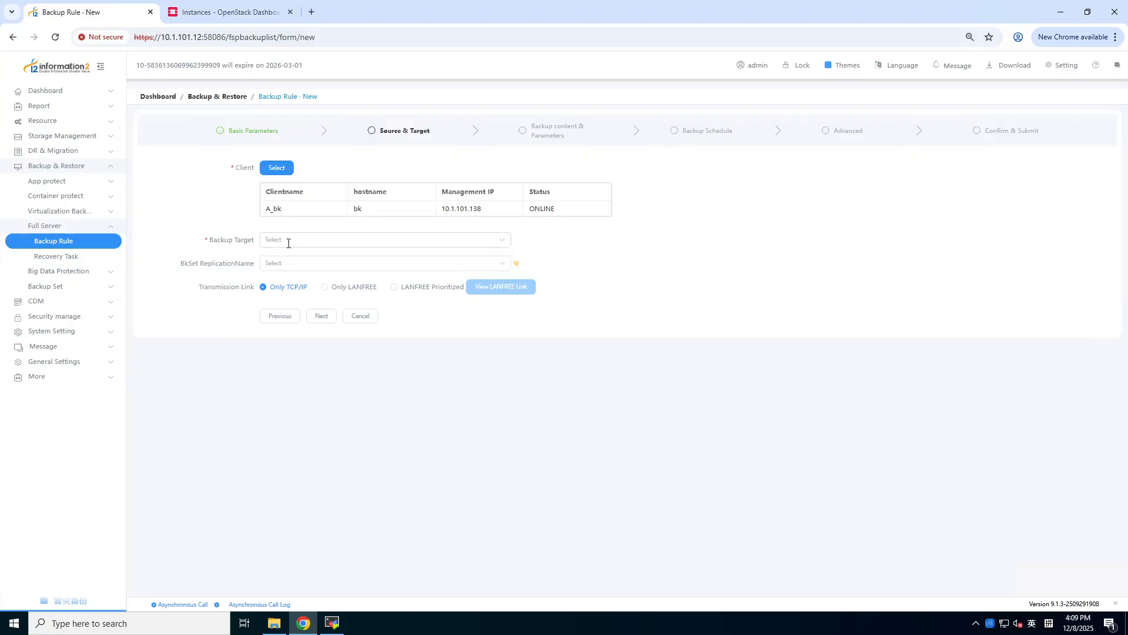
{"action": "left_click", "coordinate": [288, 242]}
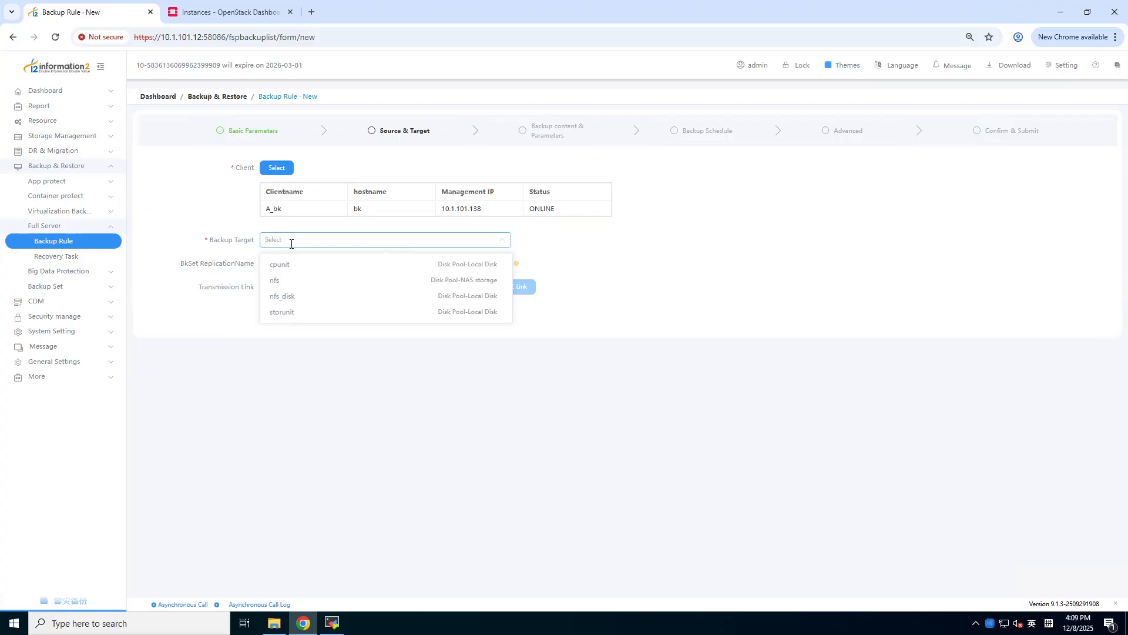
{"action": "left_click", "coordinate": [288, 281]}
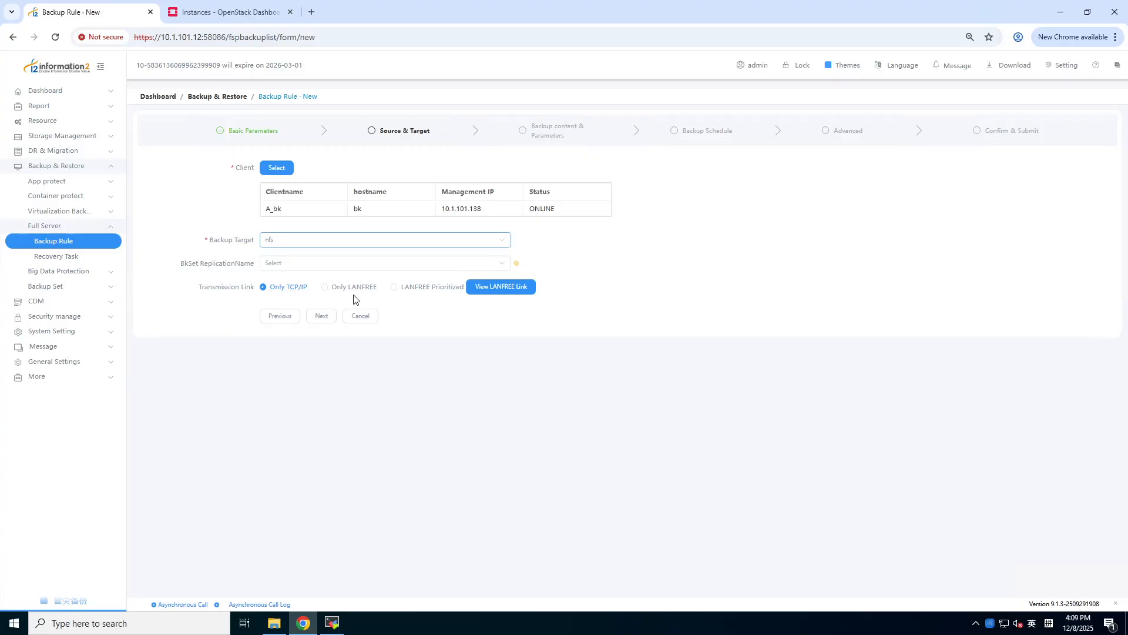
{"action": "left_click", "coordinate": [322, 316]}
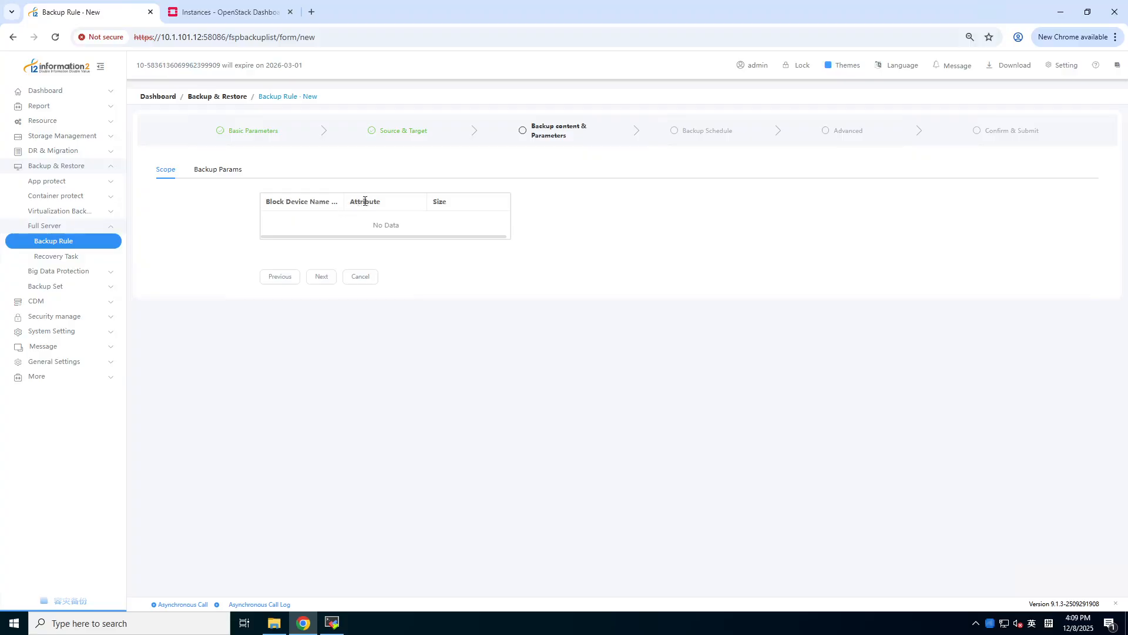
- Add block device sda (15.00 GiB system disk) to the rule's backup scope
{"action": "left_click_drag", "start_coordinate": [365, 201], "coordinate": [356, 201]}
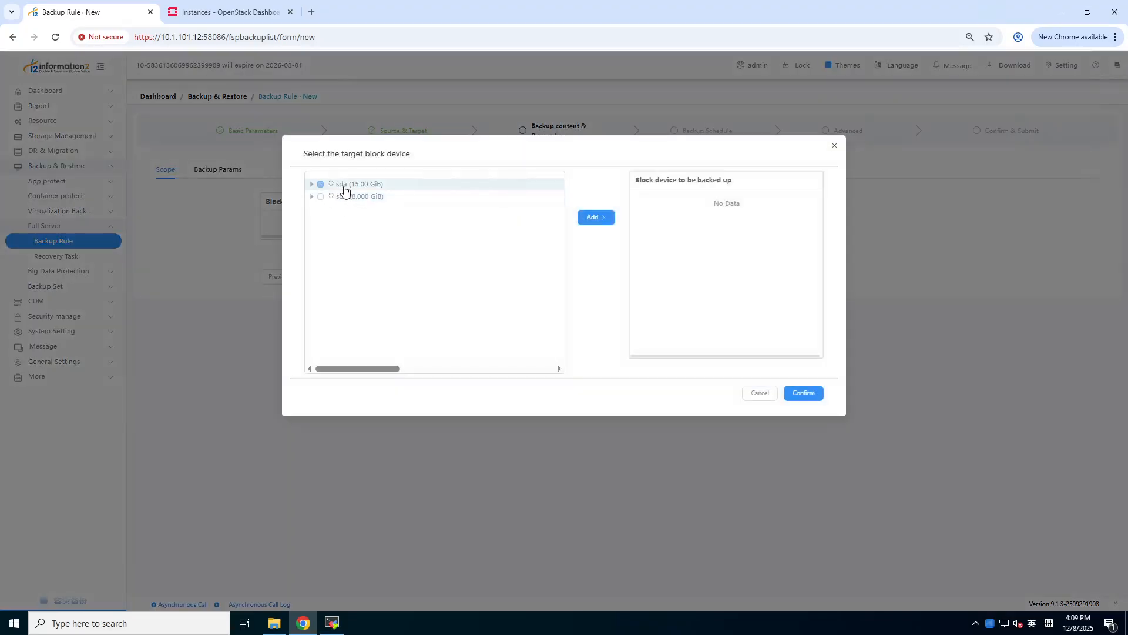
{"action": "left_click", "coordinate": [320, 185]}
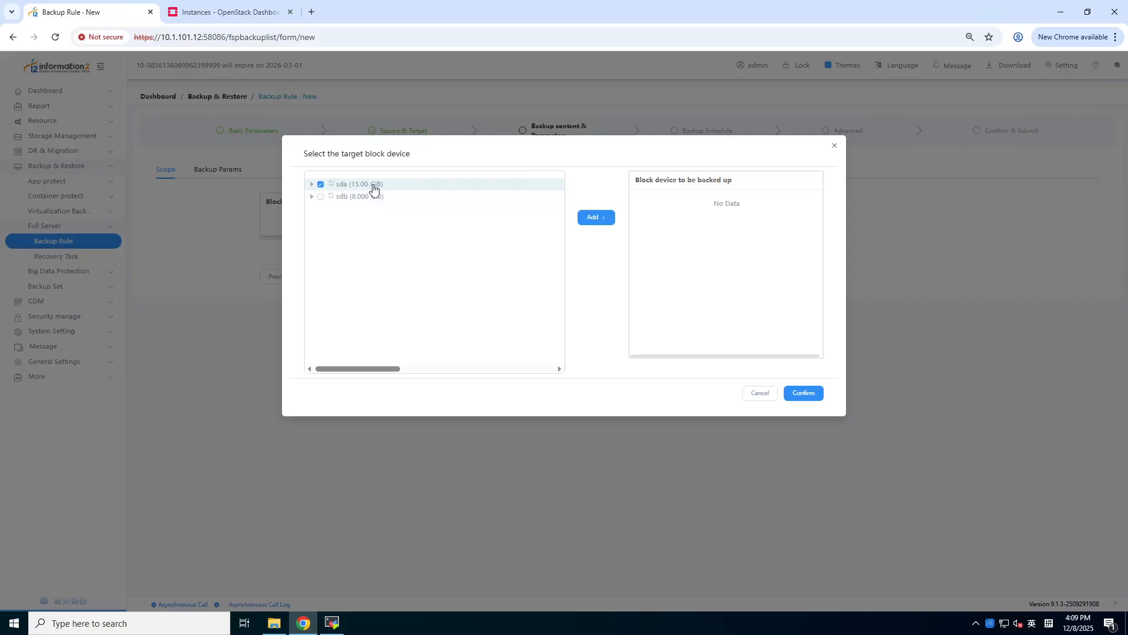
{"action": "left_click", "coordinate": [594, 217]}
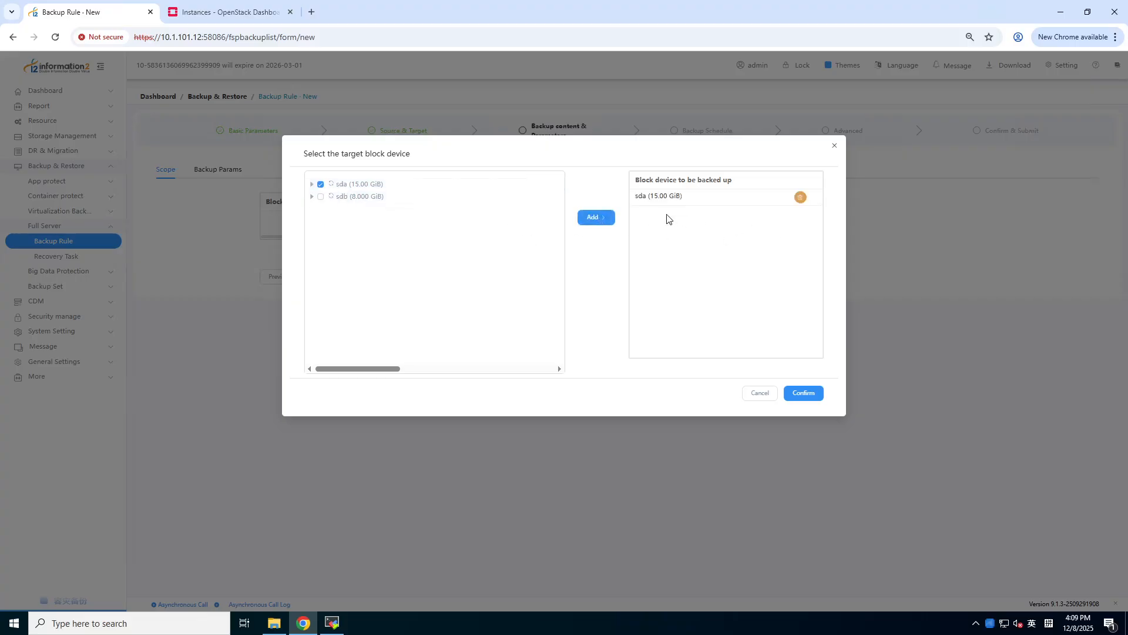
{"action": "left_click", "coordinate": [803, 393]}
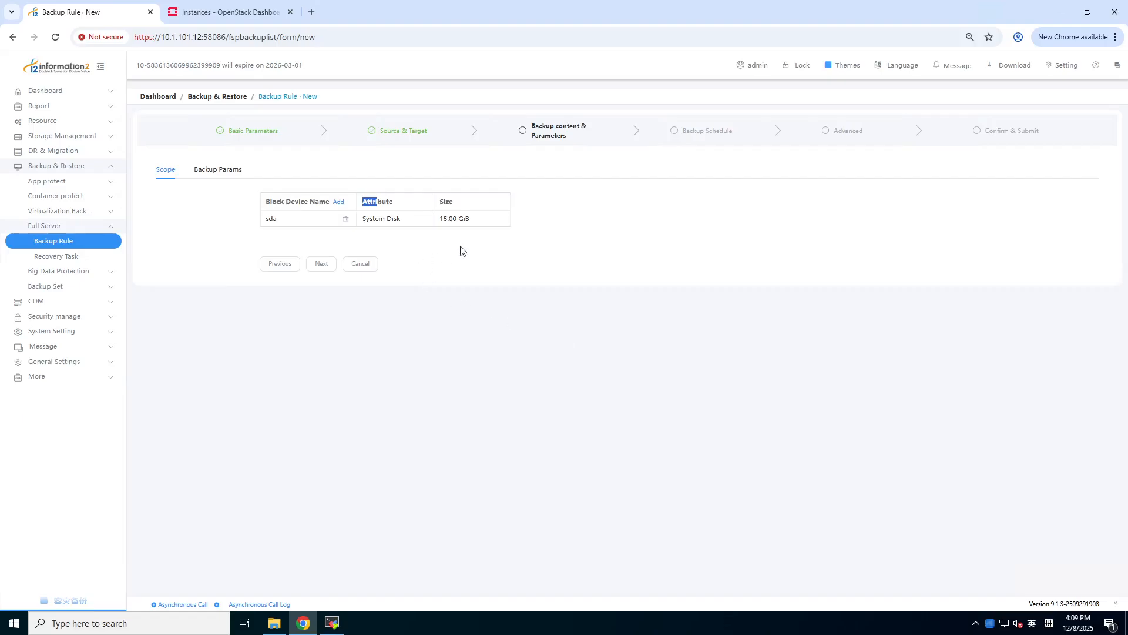
- Add a Full backup schedule named full with Instant plan and 1-week retention
{"action": "left_click", "coordinate": [322, 264]}
{"action": "left_click", "coordinate": [275, 170]}
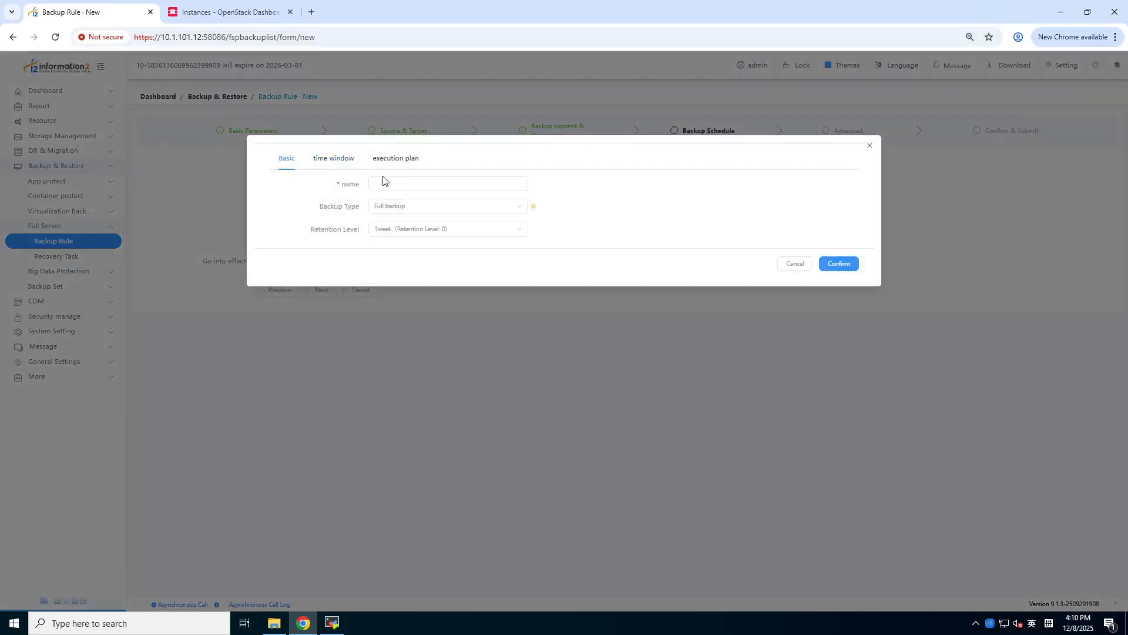
{"action": "left_click", "coordinate": [388, 181]}
{"action": "left_click", "coordinate": [354, 170]}
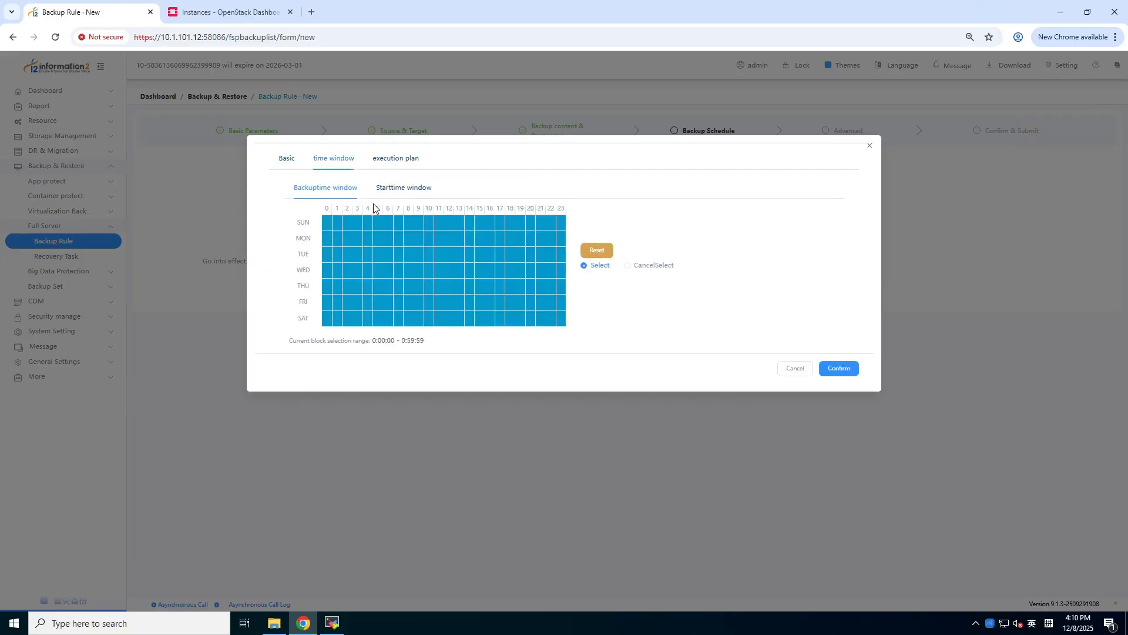
{"action": "left_click", "coordinate": [394, 159]}
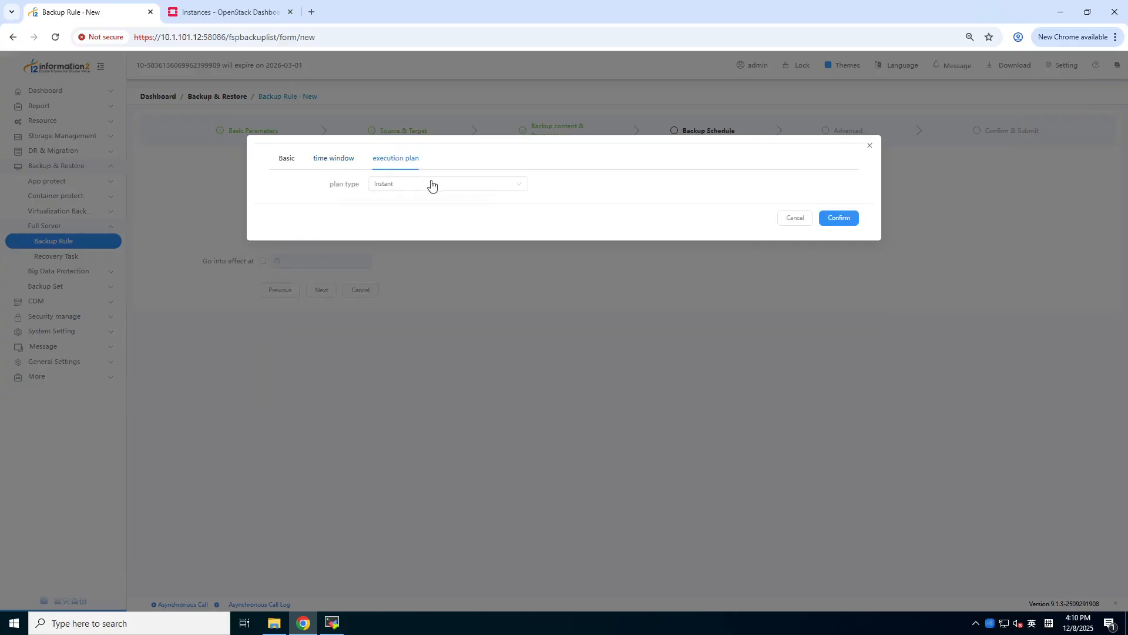
{"action": "left_click", "coordinate": [430, 185]}
{"action": "left_click", "coordinate": [836, 220]}
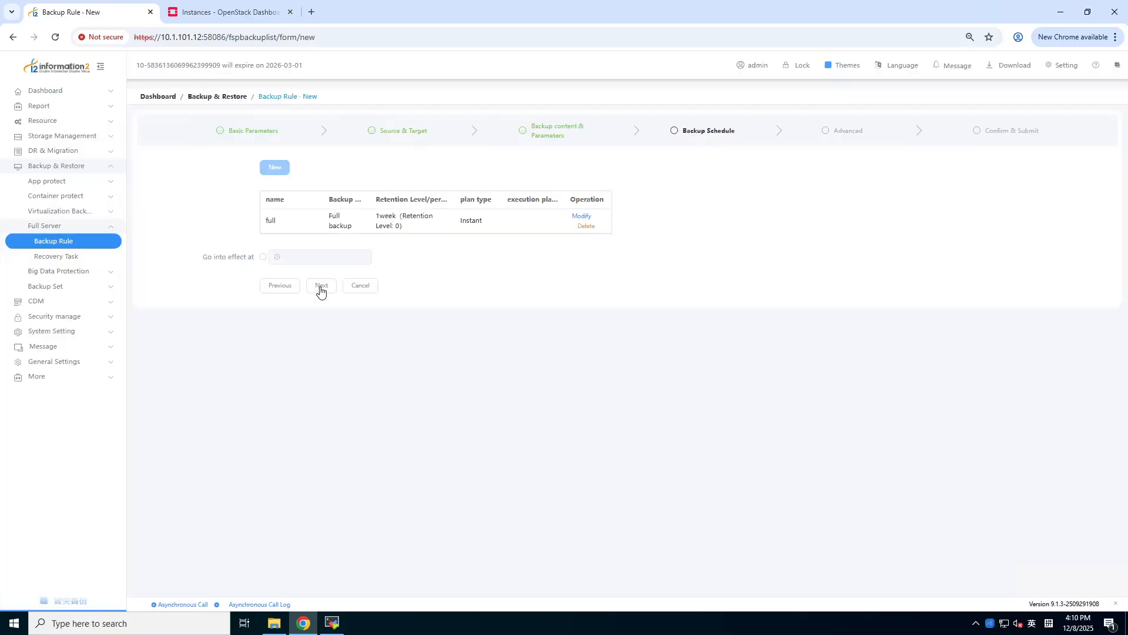
{"action": "left_click", "coordinate": [322, 287]}
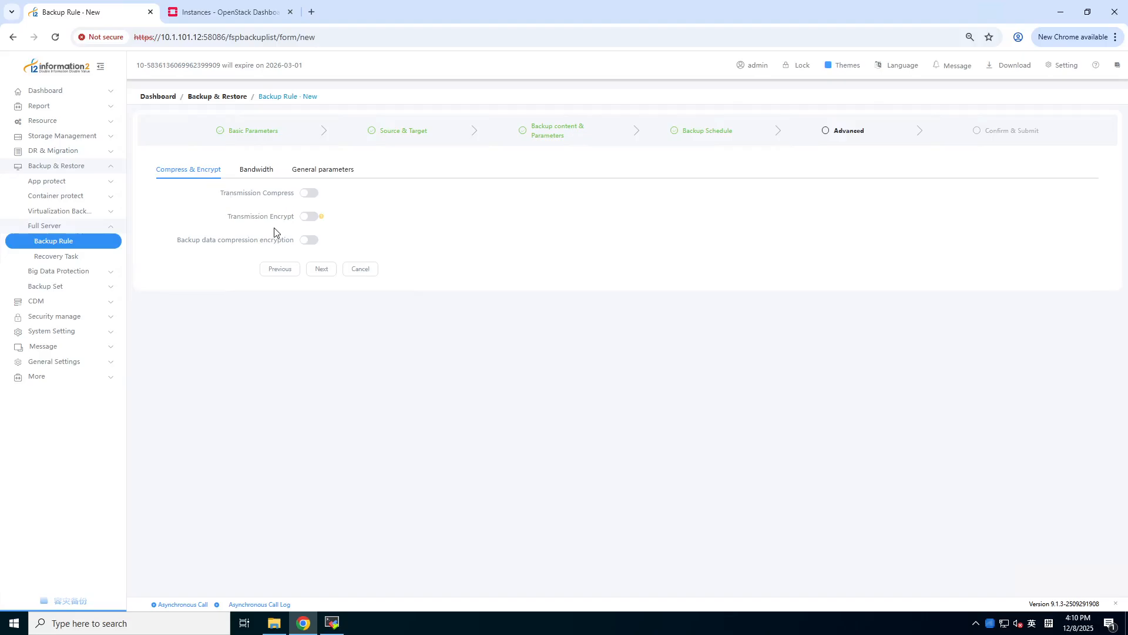
- Leave Bandwidth and General parameters at defaults and proceed to Confirm & Submit
{"action": "left_click", "coordinate": [256, 172]}
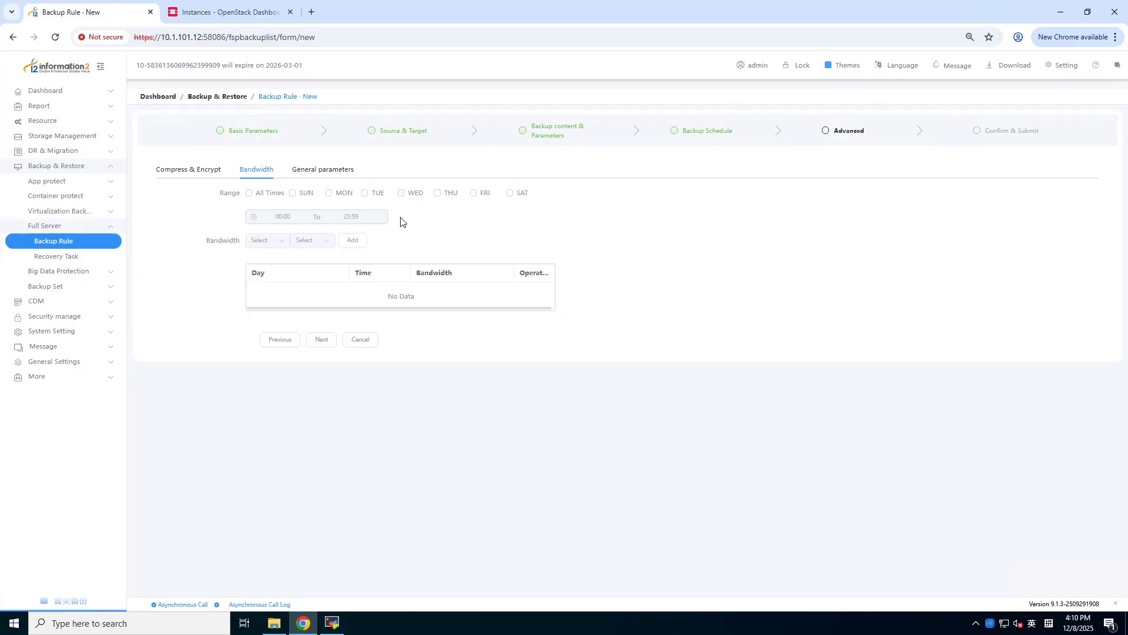
{"action": "left_click", "coordinate": [319, 179]}
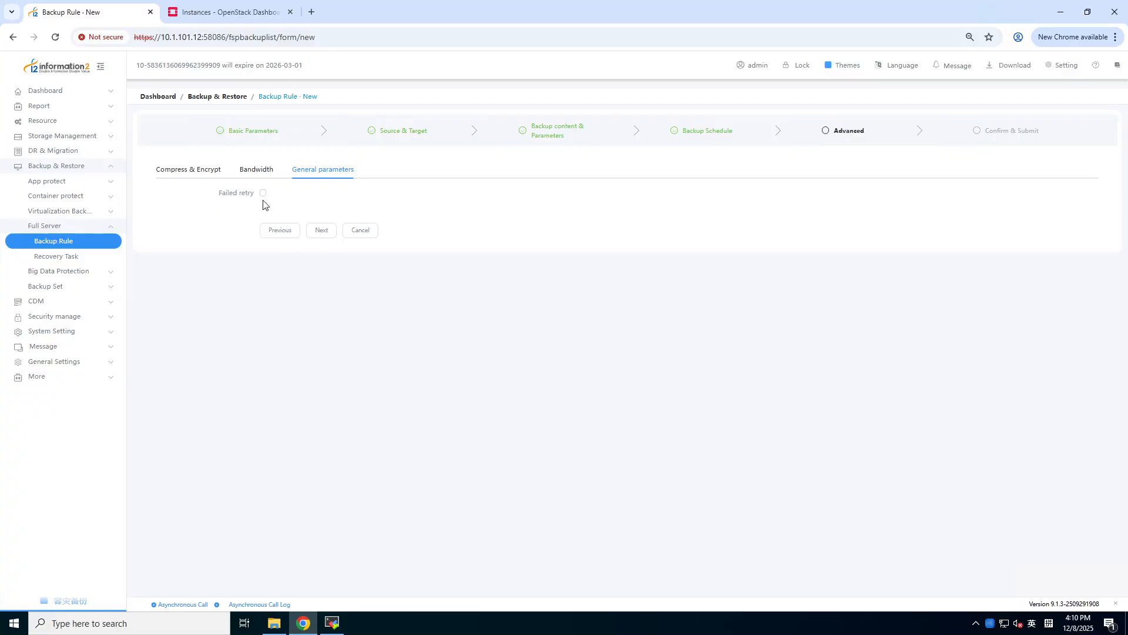
{"action": "left_click", "coordinate": [318, 232]}
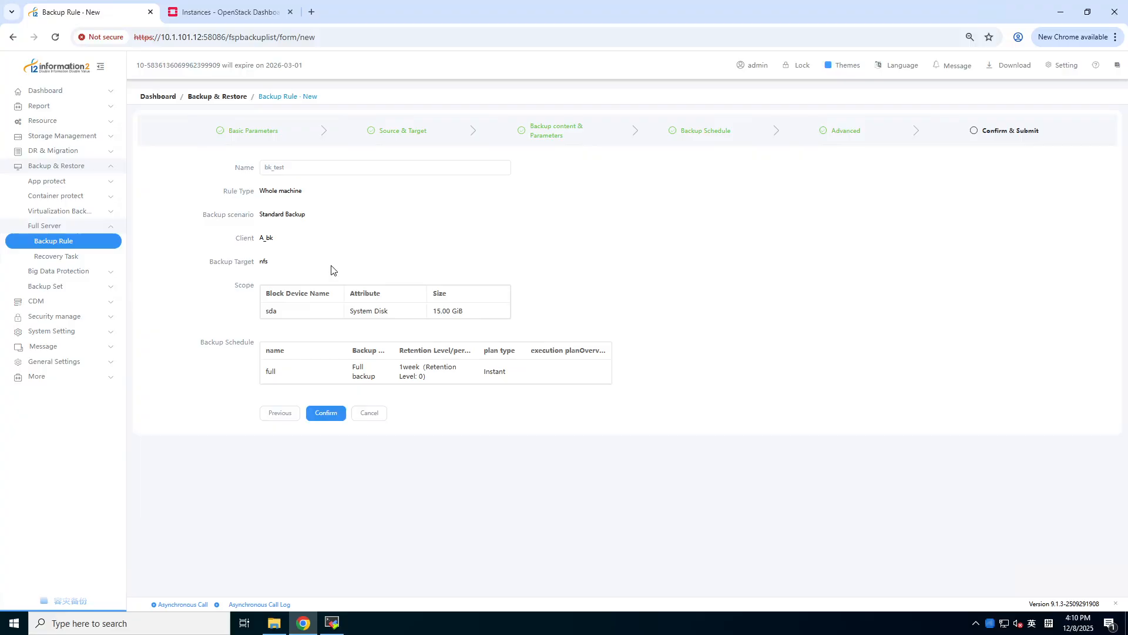
- Submit rule bk_test and refresh the Dashboard Backup Task list to check its job
{"action": "left_click", "coordinate": [320, 413]}
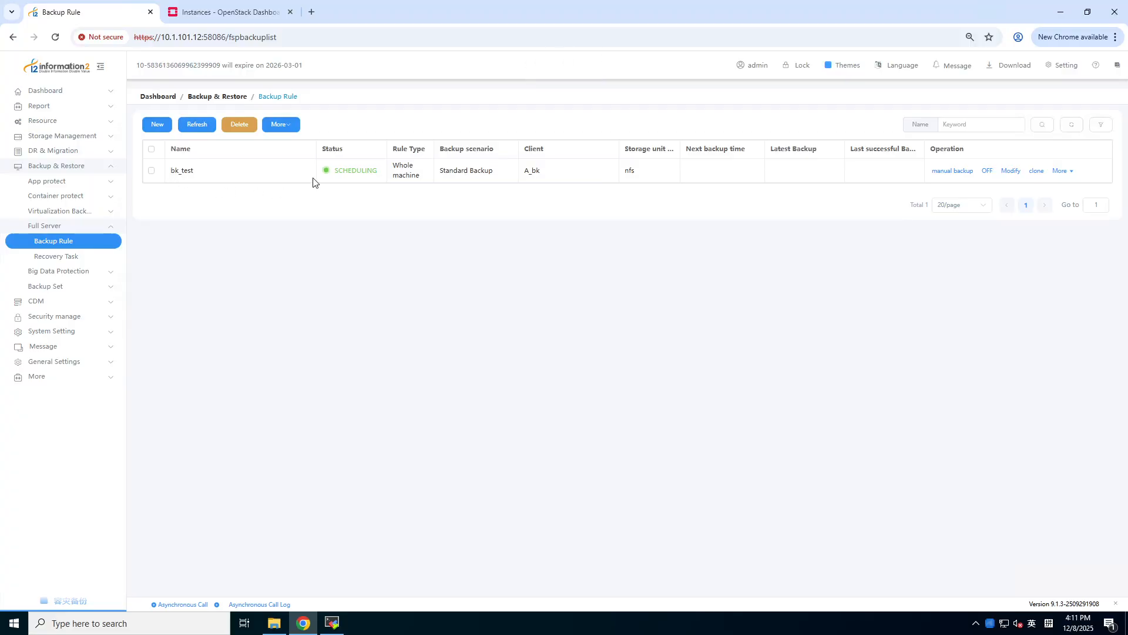
{"action": "left_click", "coordinate": [113, 95]}
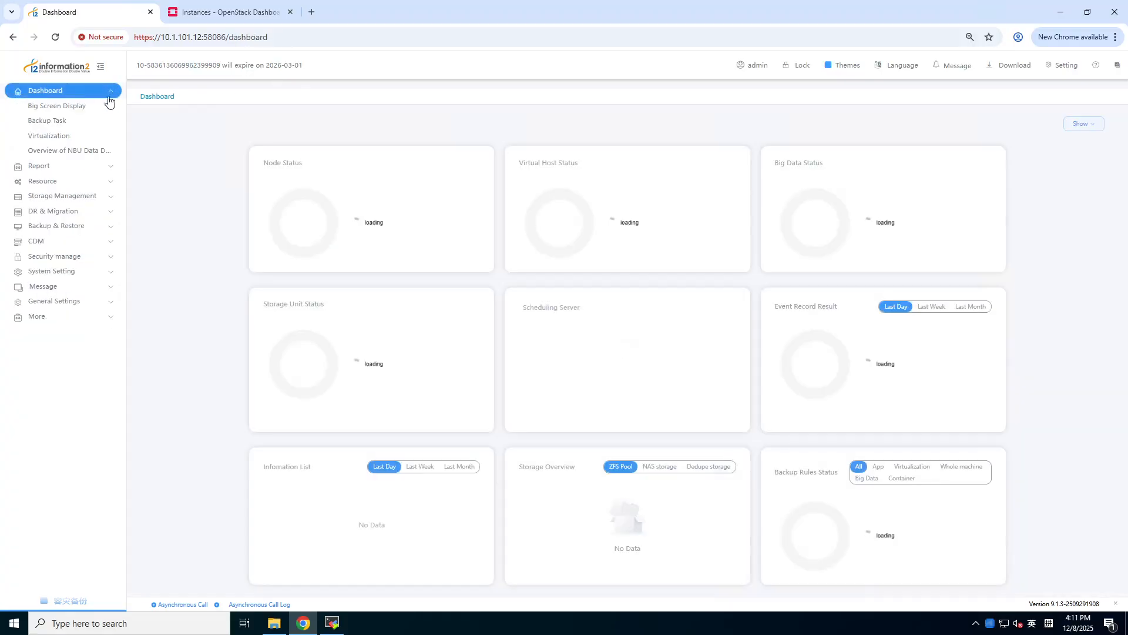
{"action": "left_click", "coordinate": [62, 123]}
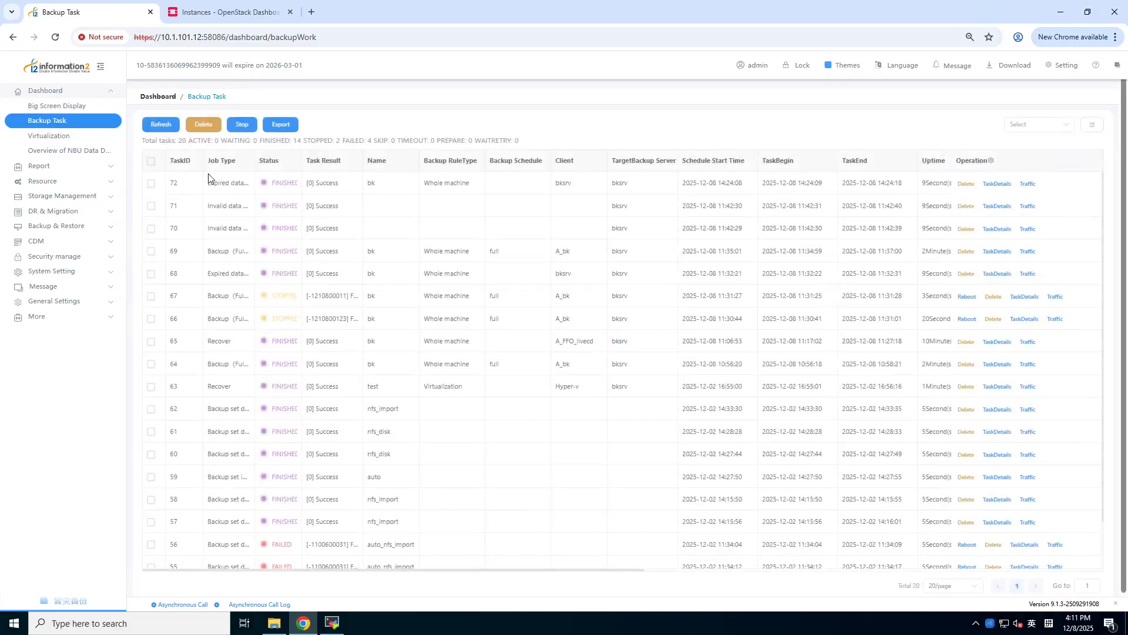
{"action": "left_click", "coordinate": [159, 124]}
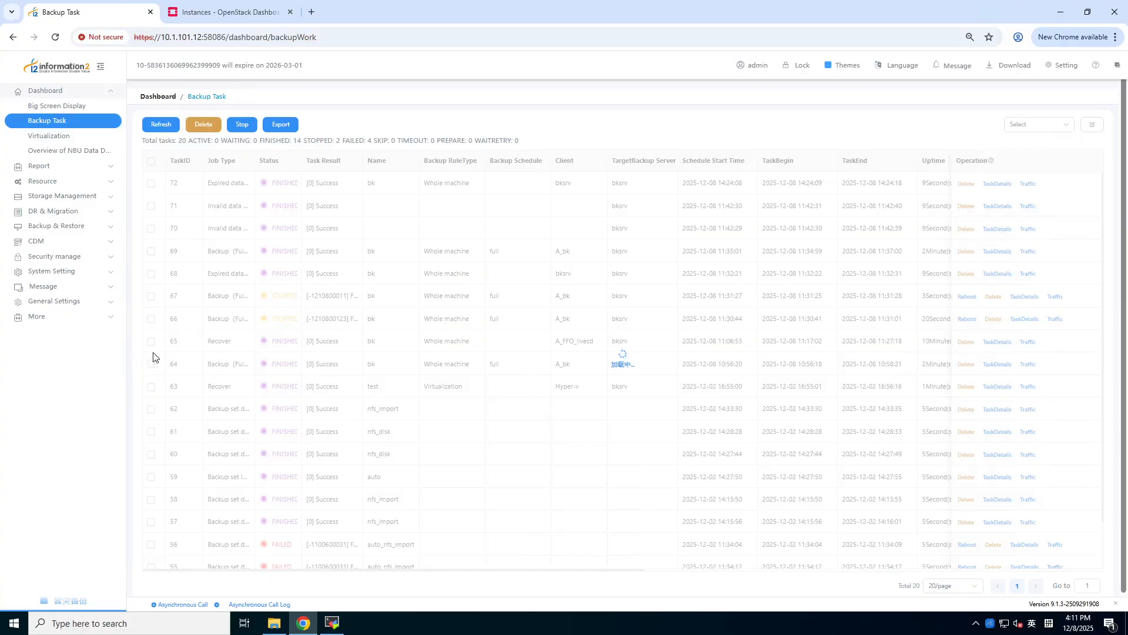
- Review the backup rules and tasks, ending on Backup & Restore statistics showing 13 tasks
{"action": "left_click", "coordinate": [89, 226]}
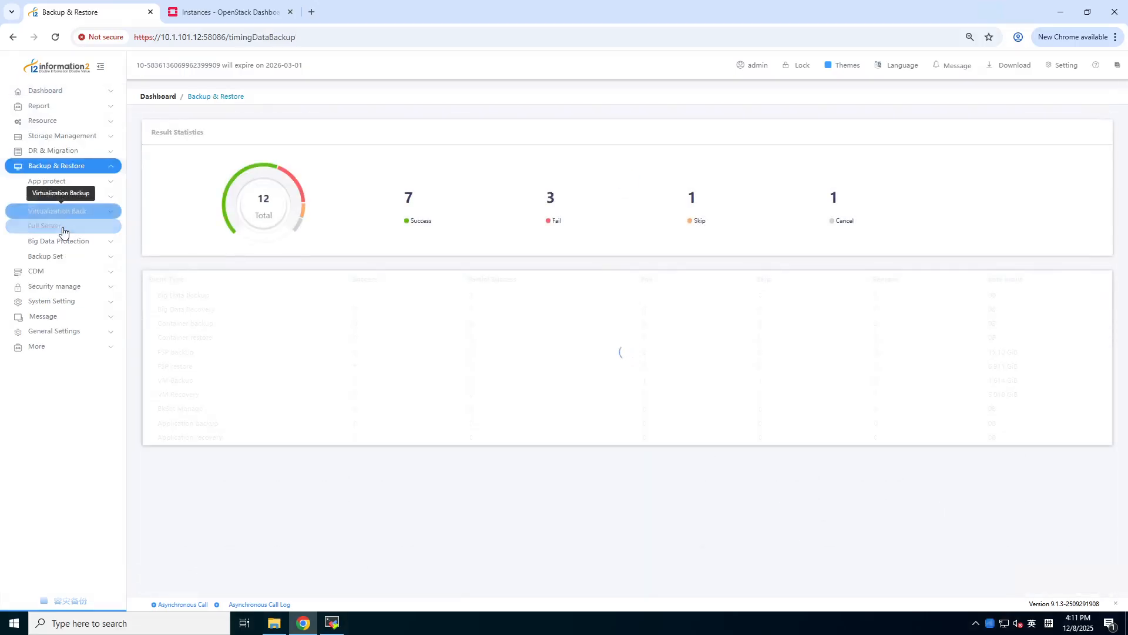
{"action": "left_click", "coordinate": [61, 226]}
{"action": "left_click", "coordinate": [55, 243]}
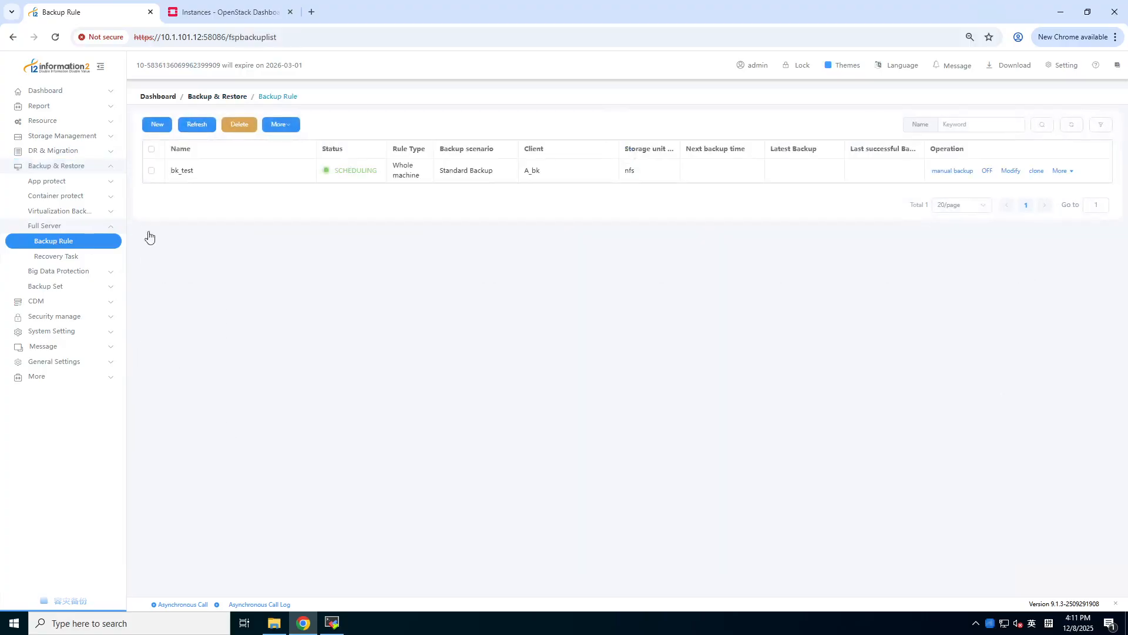
{"action": "left_click", "coordinate": [88, 92]}
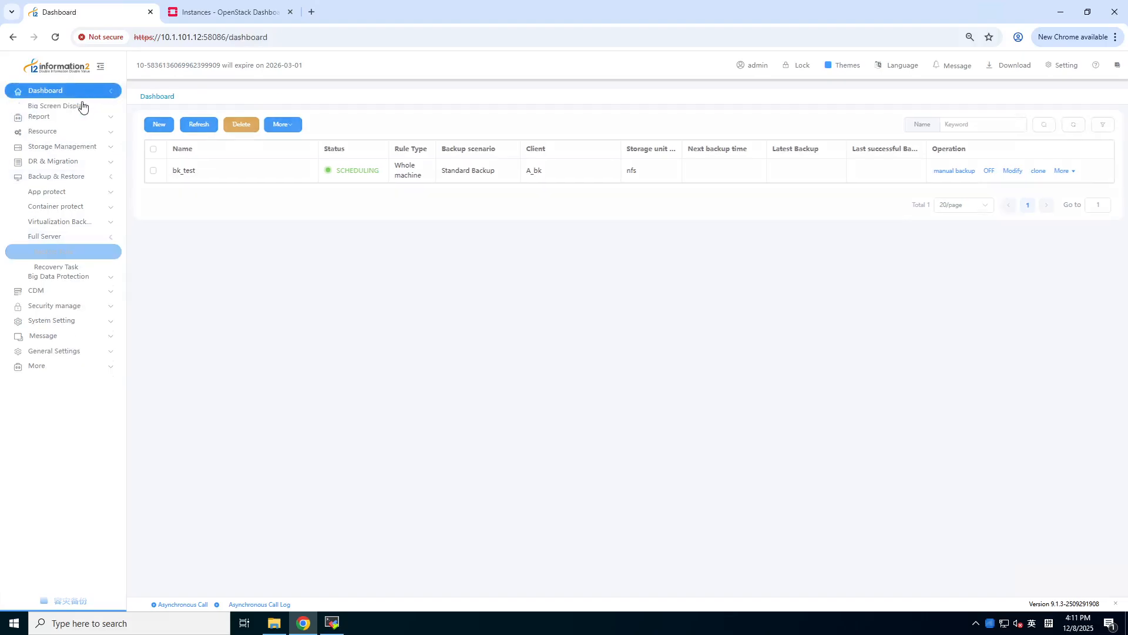
{"action": "left_click", "coordinate": [60, 122]}
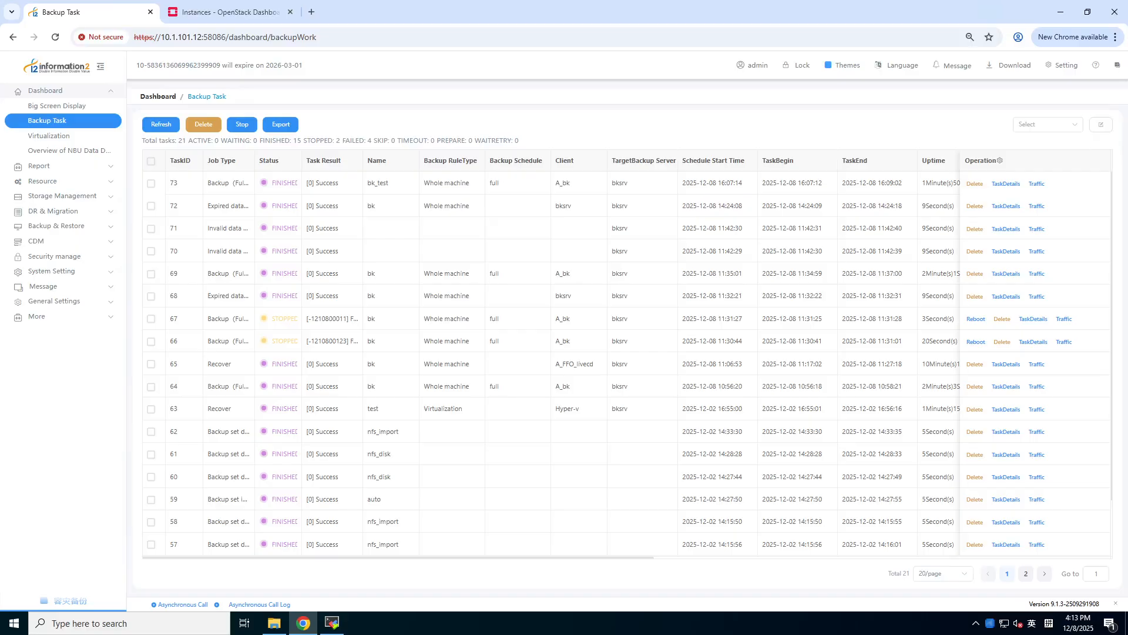
{"action": "left_click", "coordinate": [88, 229]}
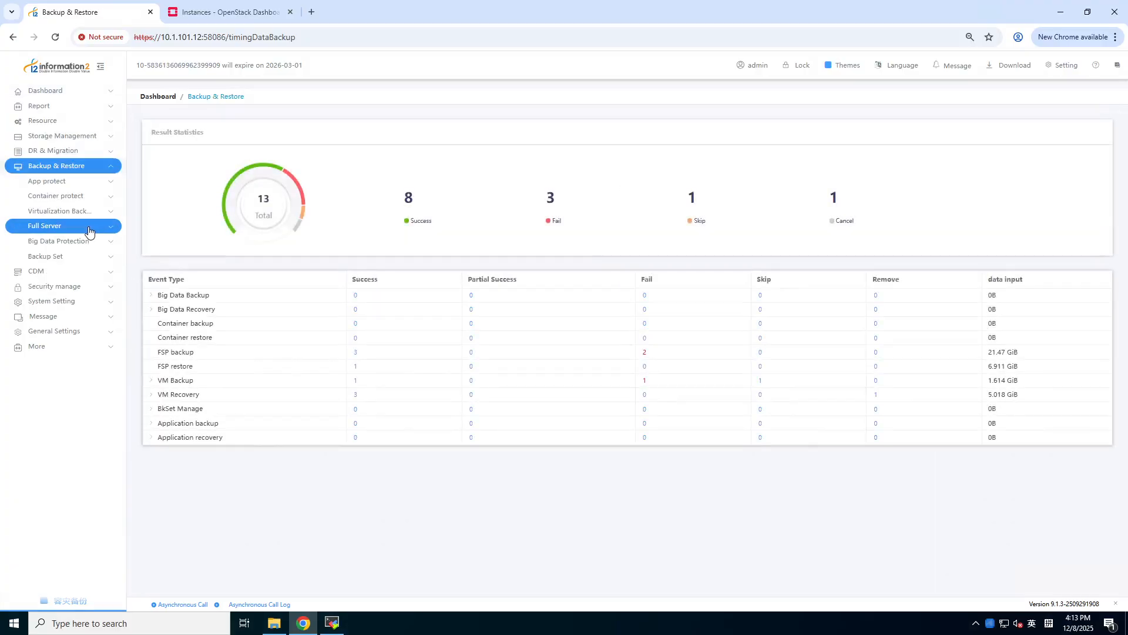
- Start a new block-level recovery task named restore with Priority set to 0
{"action": "left_click", "coordinate": [63, 257]}
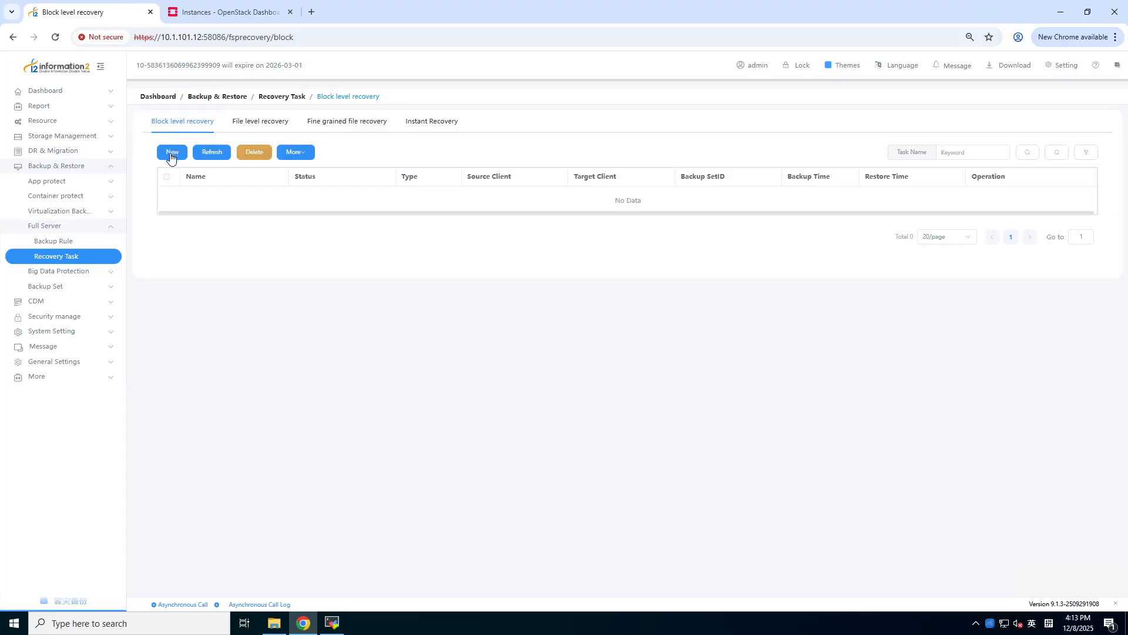
{"action": "left_click", "coordinate": [171, 156]}
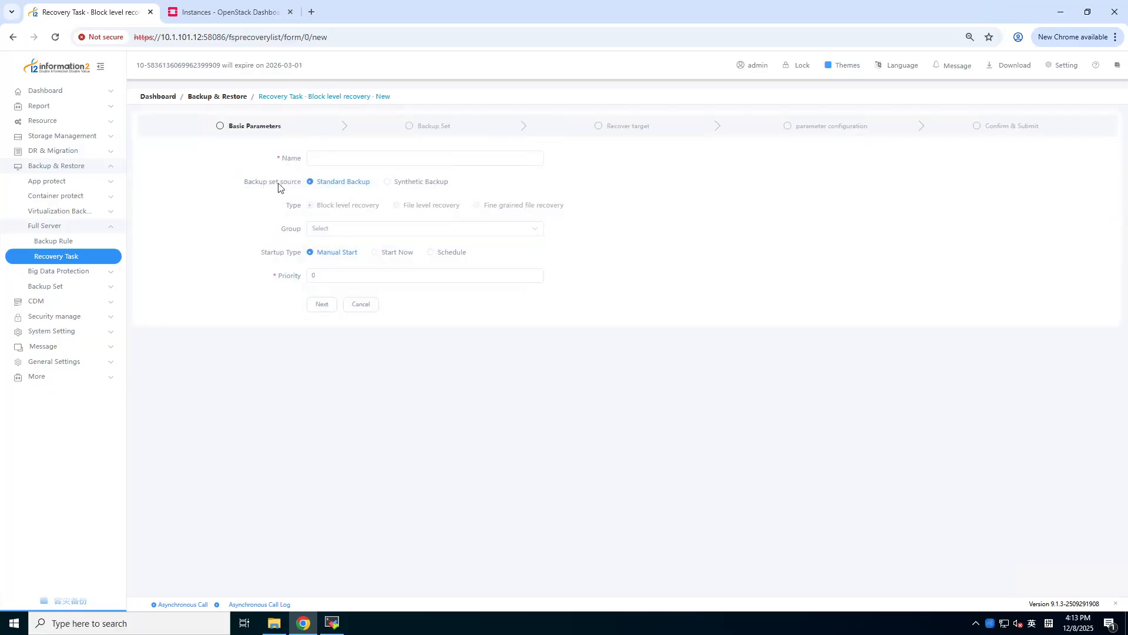
{"action": "left_click", "coordinate": [331, 159]}
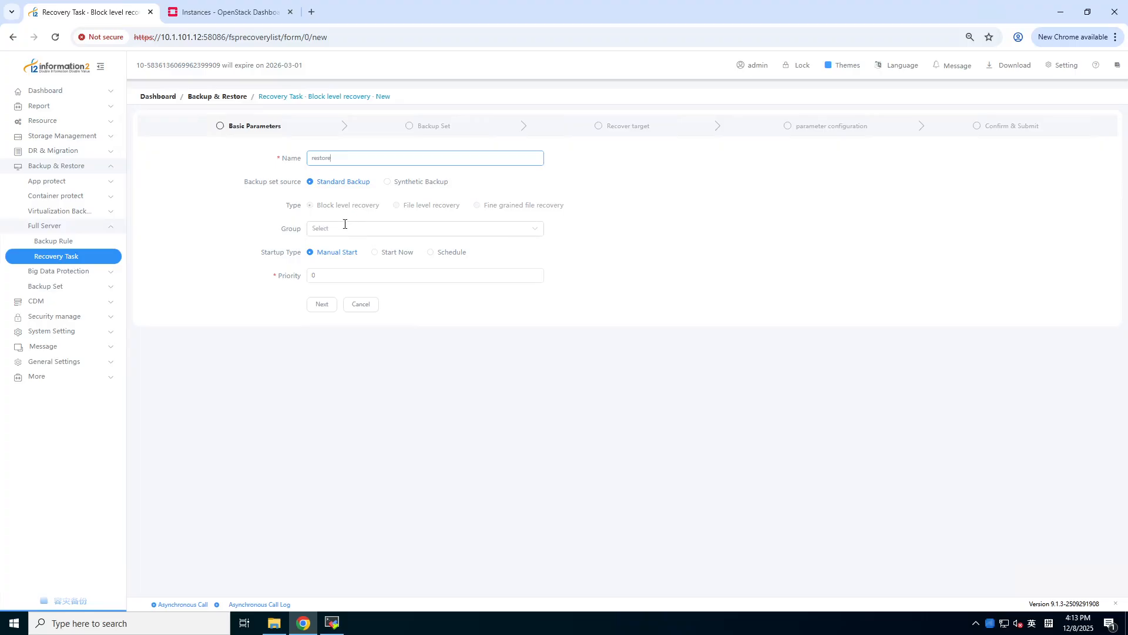
{"action": "left_click", "coordinate": [425, 274]}
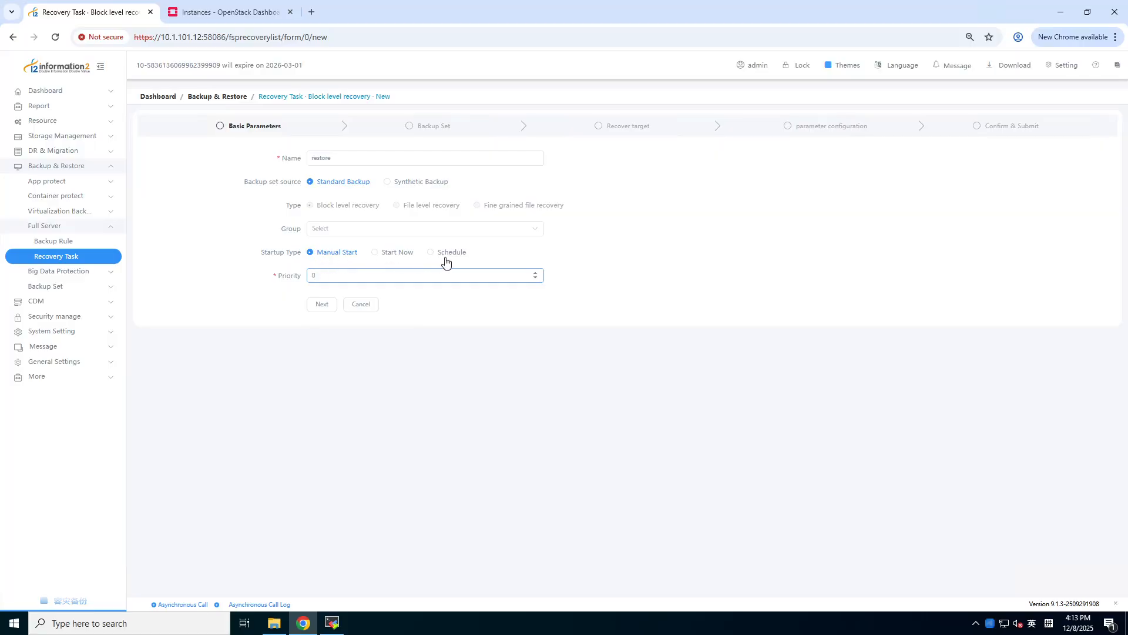
{"action": "left_click", "coordinate": [416, 311]}
{"action": "left_click", "coordinate": [324, 280]}
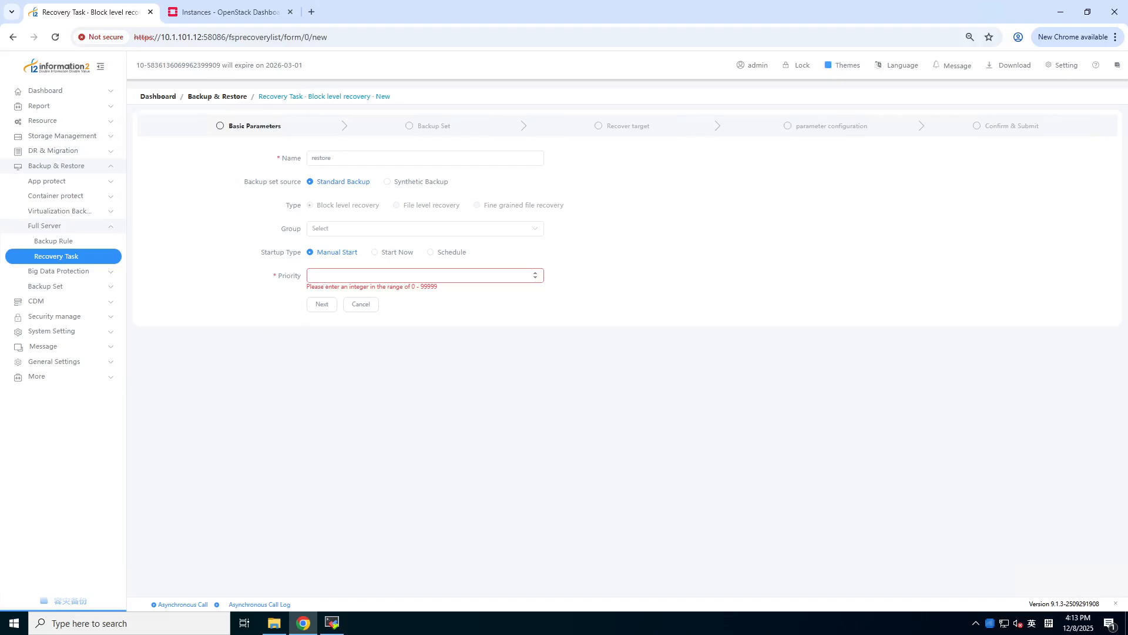
{"action": "type", "text": "0"}
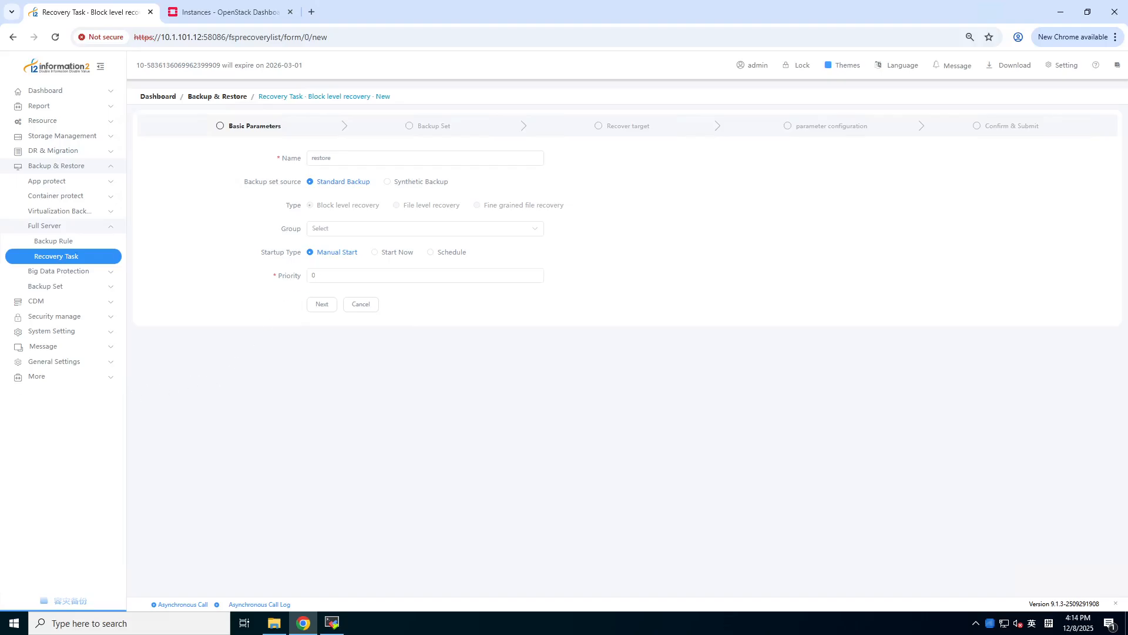
- Choose the bk_test backup set as the restore source
{"action": "left_click", "coordinate": [322, 305]}
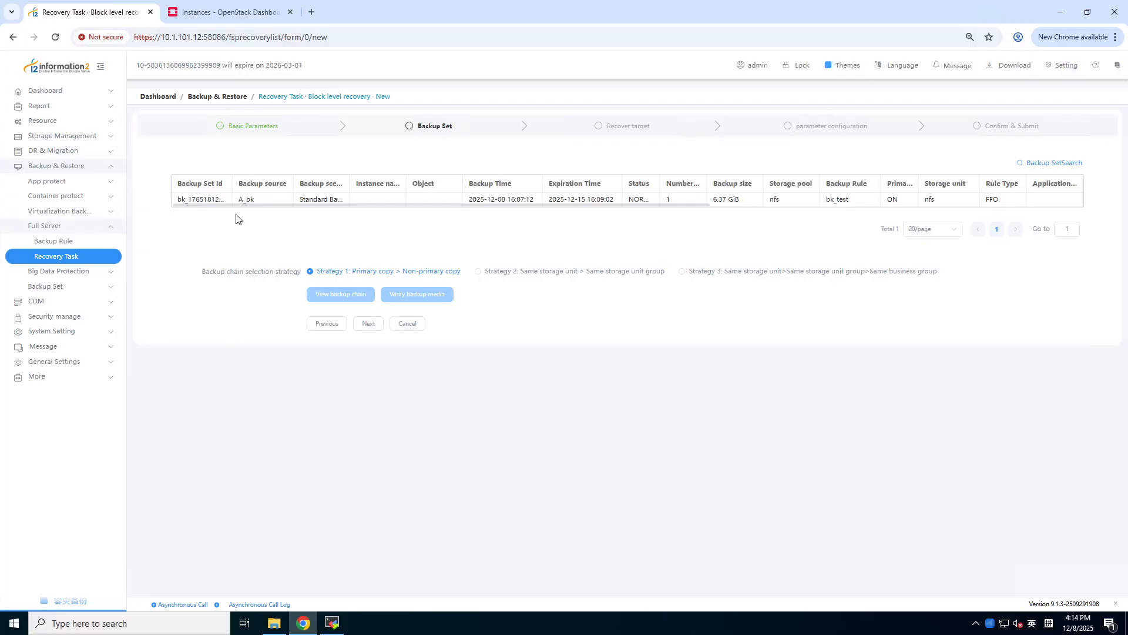
{"action": "left_click", "coordinate": [217, 204]}
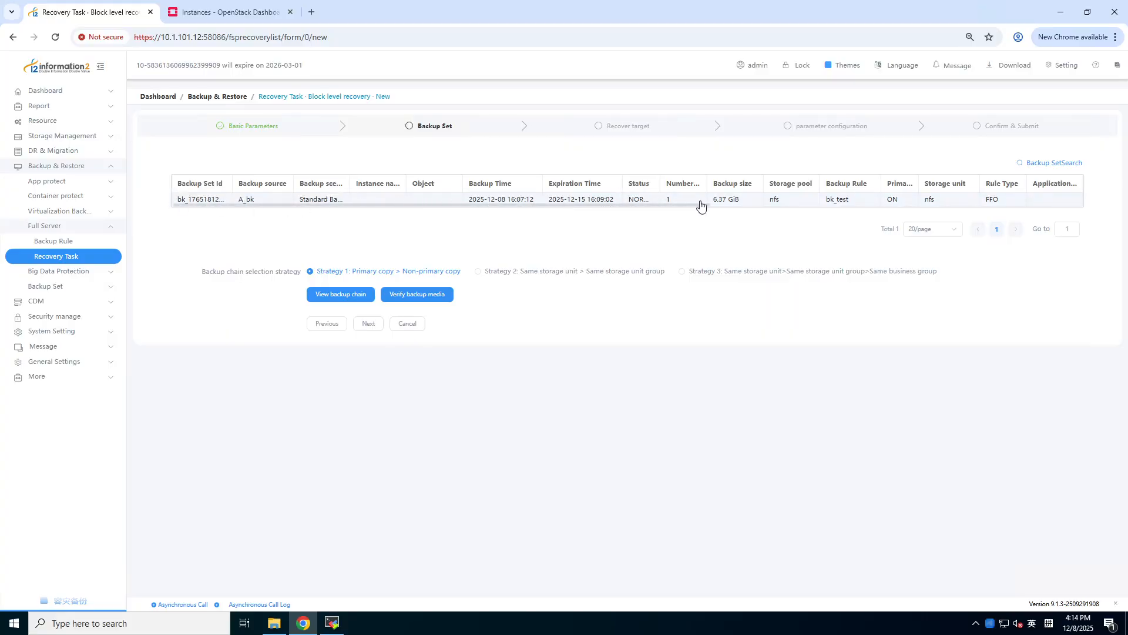
{"action": "left_click", "coordinate": [367, 325]}
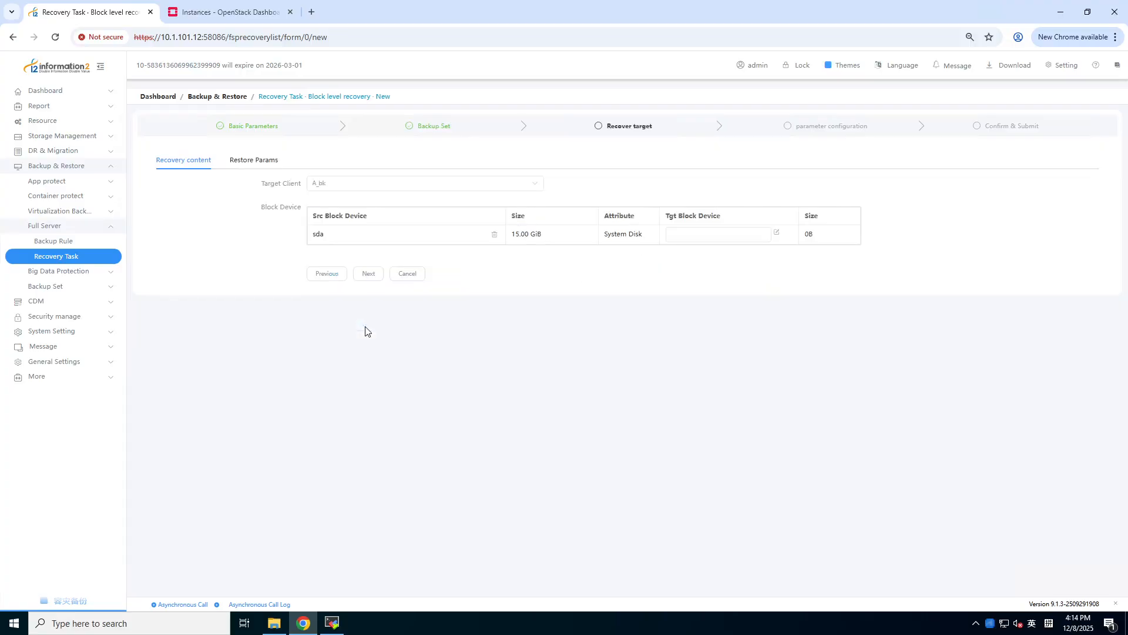
- Map source sda to target vda (20.00 GiB) on client Livecd, then continue to parameters
{"action": "left_click", "coordinate": [345, 184]}
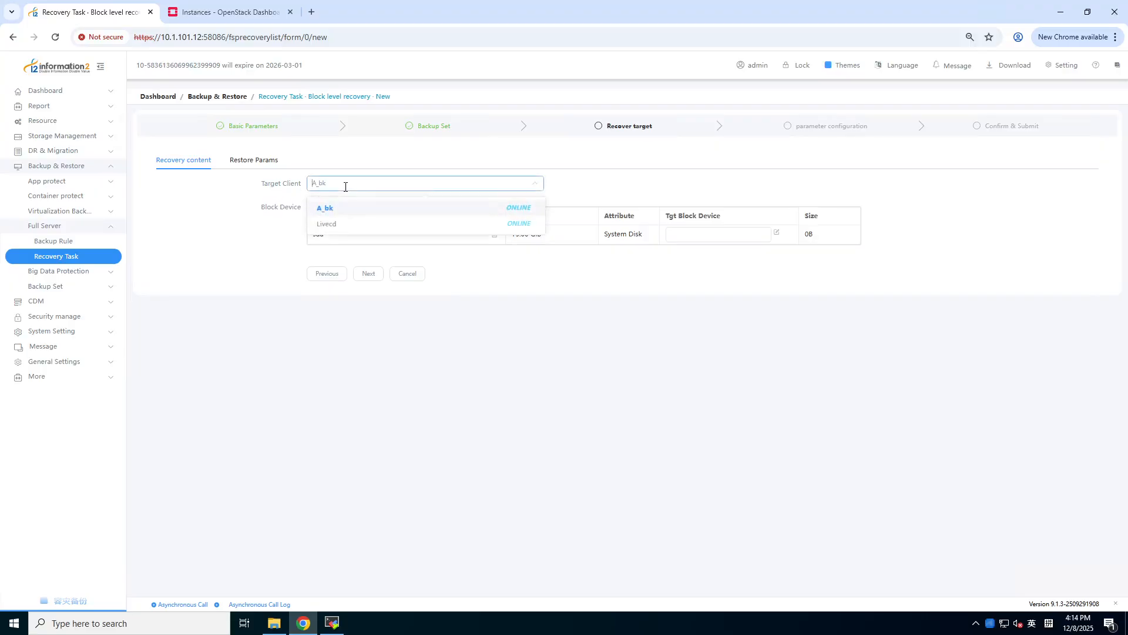
{"action": "left_click", "coordinate": [342, 228]}
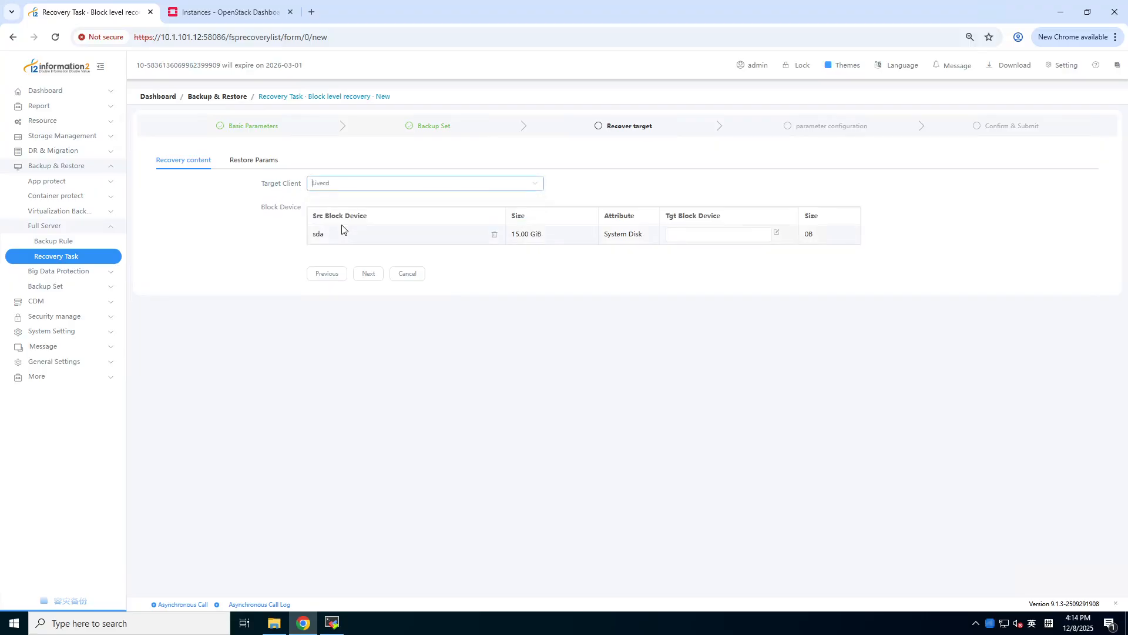
{"action": "left_click", "coordinate": [776, 233]}
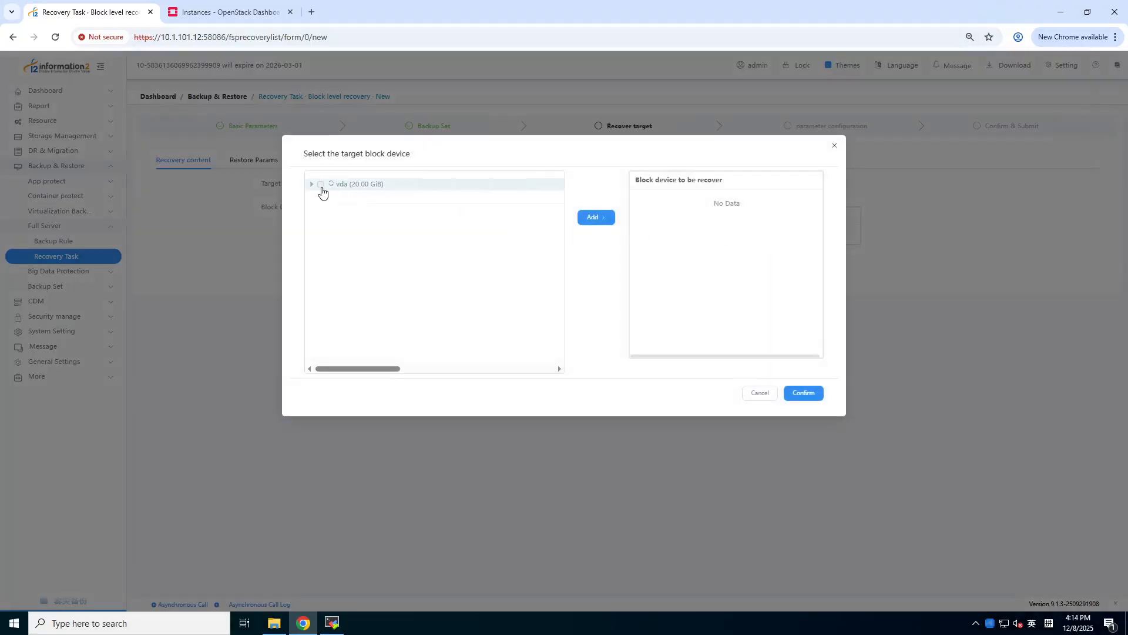
{"action": "left_click", "coordinate": [321, 186]}
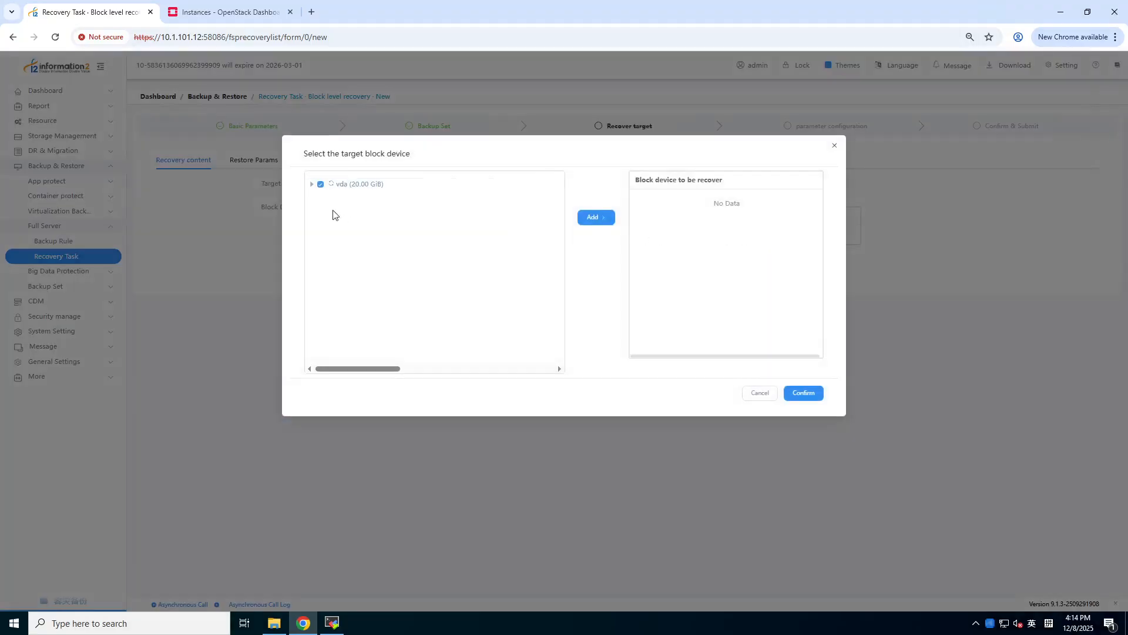
{"action": "left_click", "coordinate": [595, 218]}
{"action": "left_click", "coordinate": [805, 392]}
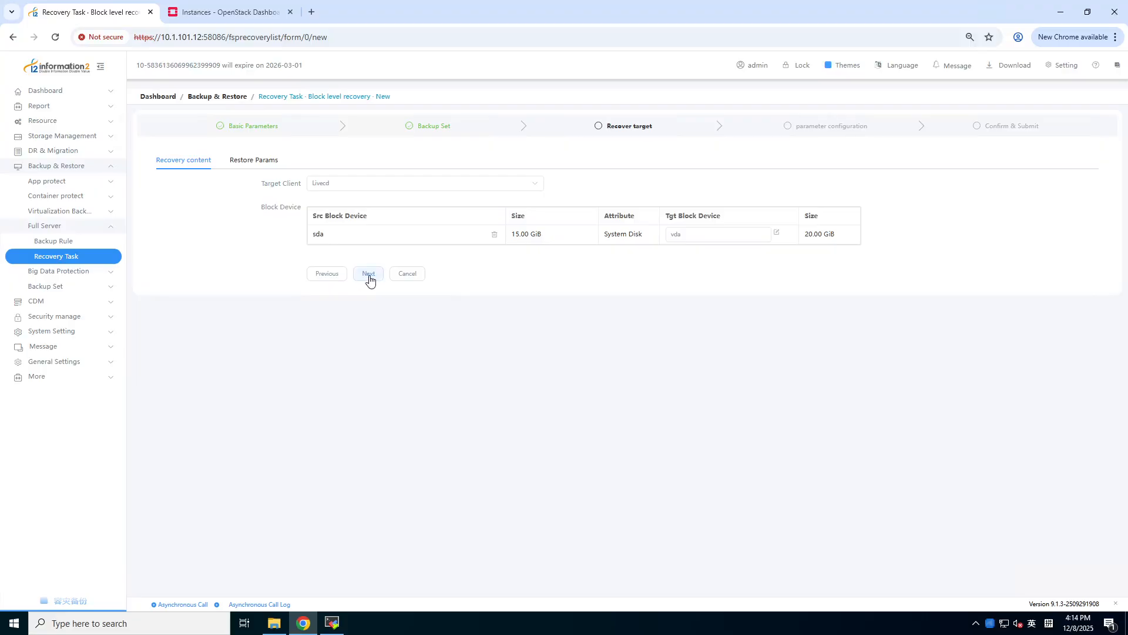
{"action": "left_click", "coordinate": [369, 276]}
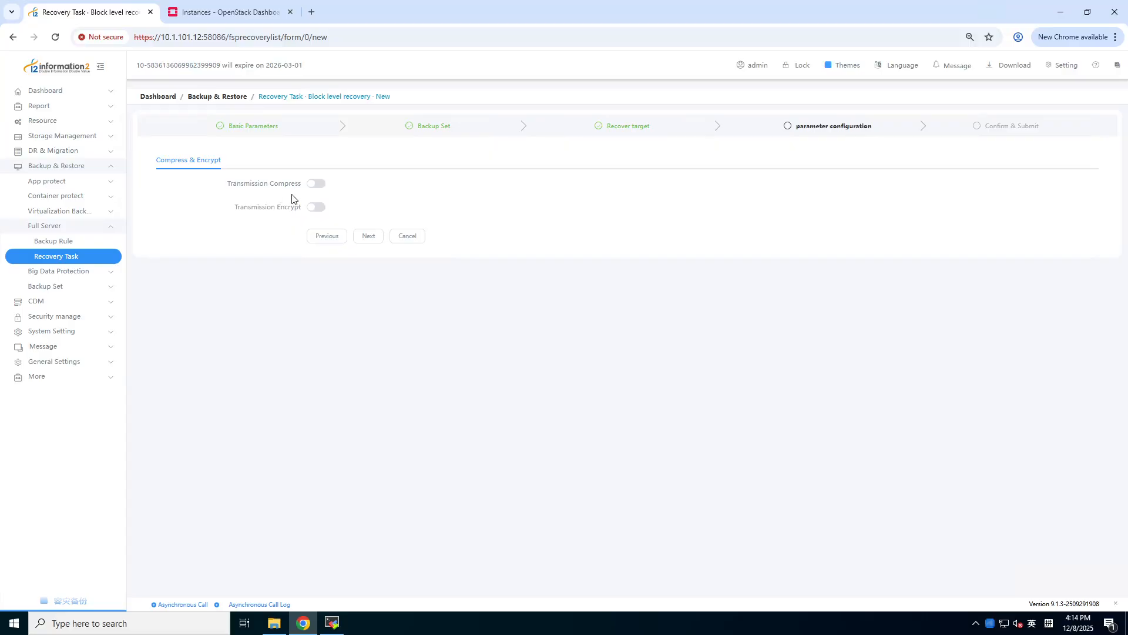
- Submit the restore task, start it, and refresh the list to show status START
{"action": "left_click", "coordinate": [370, 238]}
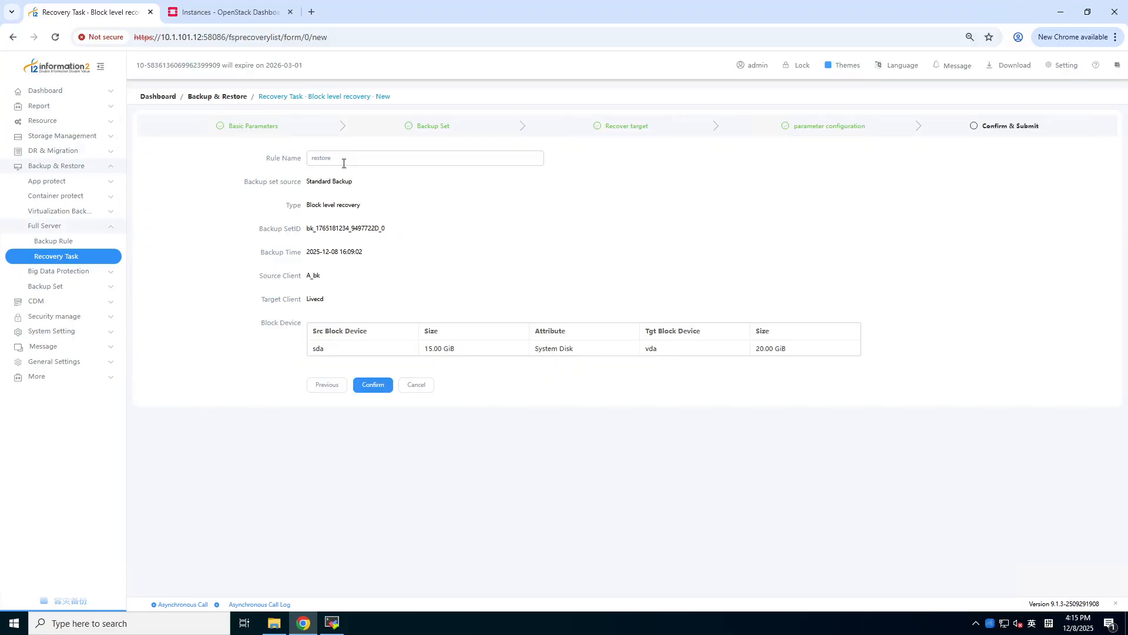
{"action": "left_click", "coordinate": [374, 387]}
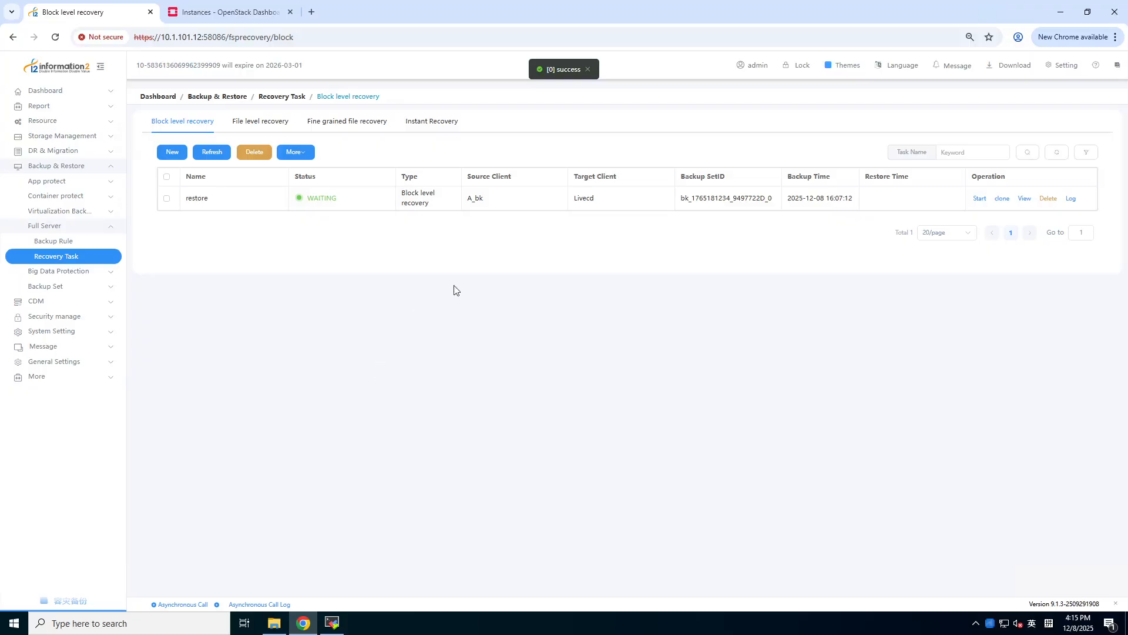
{"action": "left_click", "coordinate": [979, 199]}
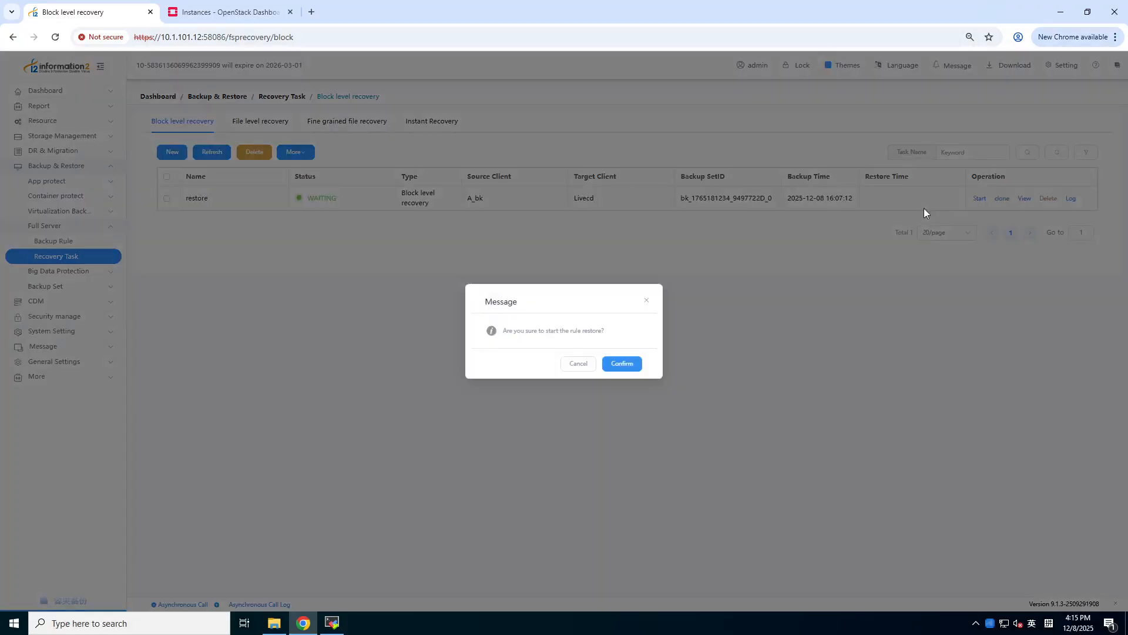
{"action": "left_click", "coordinate": [621, 364]}
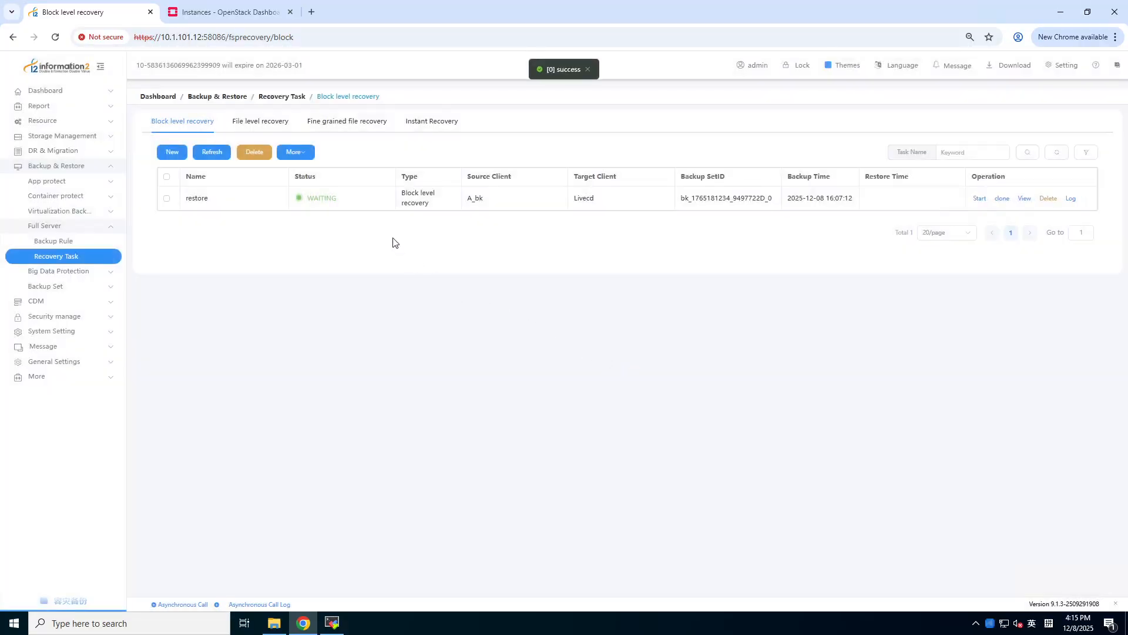
{"action": "left_click", "coordinate": [214, 155]}
- Refresh the Dashboard Backup Task list until Recover task 74 shows FINISHED with Success
{"action": "left_click", "coordinate": [63, 96]}
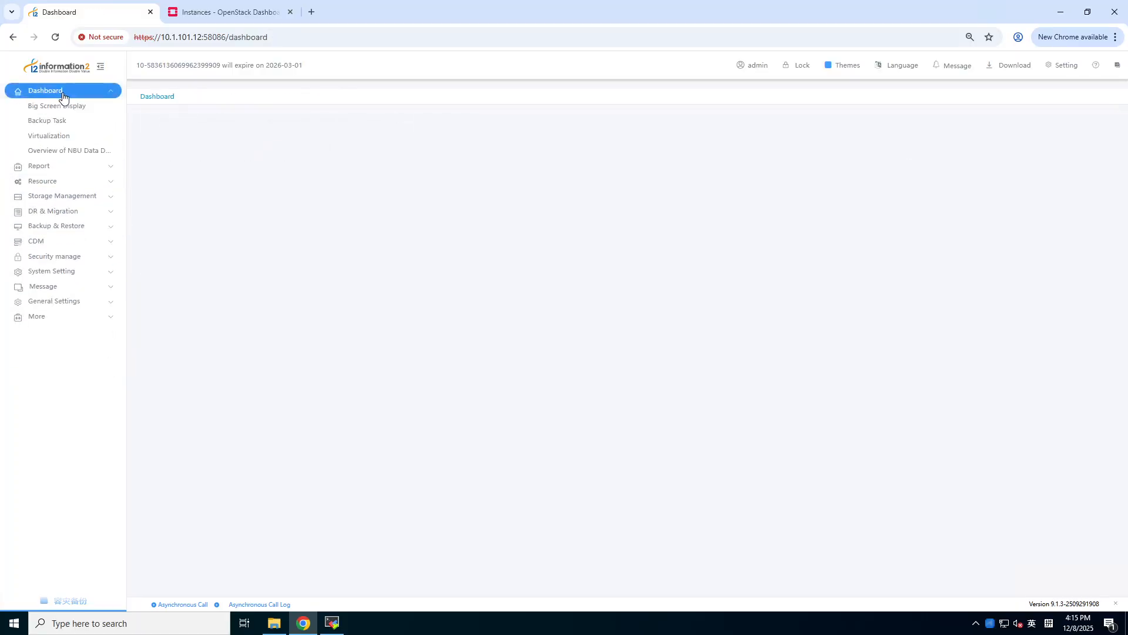
{"action": "left_click", "coordinate": [55, 124]}
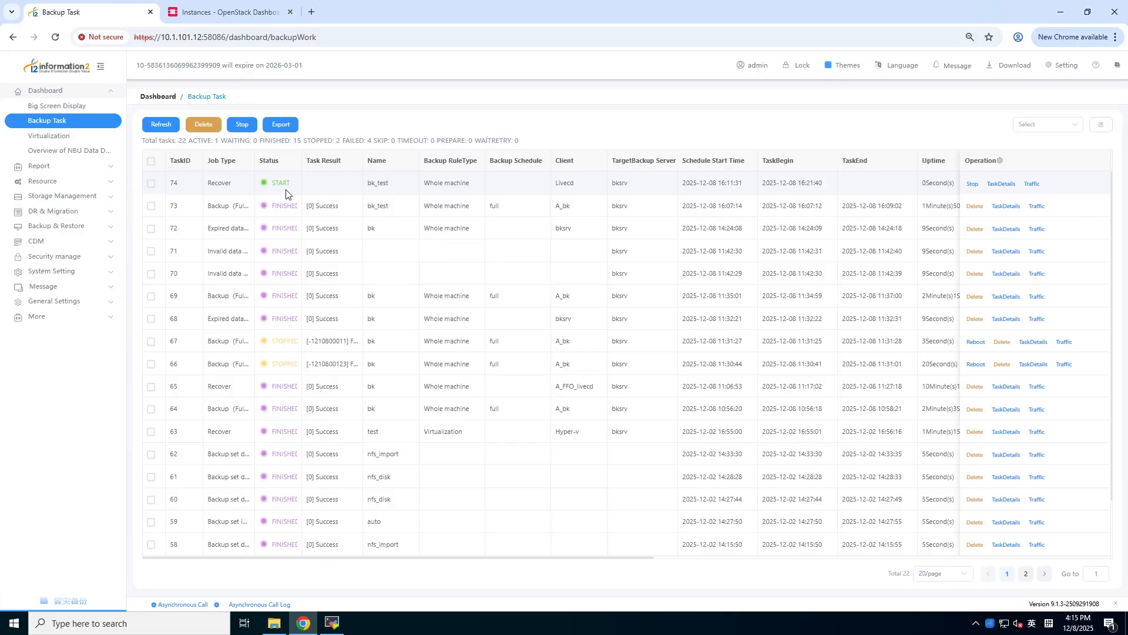
{"action": "left_click", "coordinate": [160, 127]}
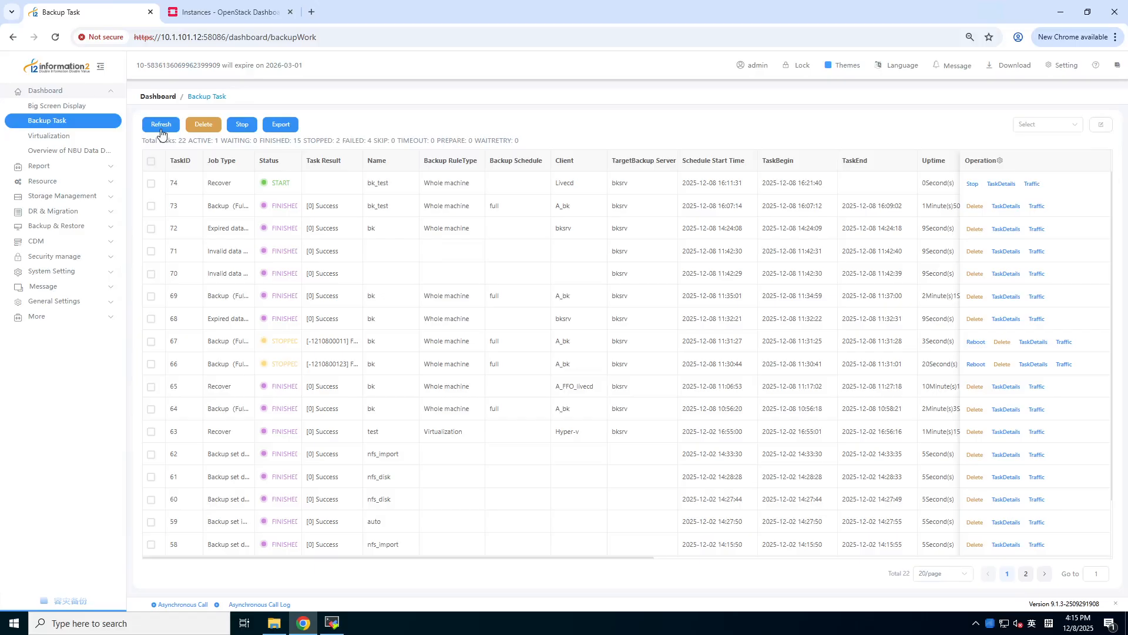
{"action": "left_click", "coordinate": [162, 129]}
{"action": "left_click", "coordinate": [160, 126]}
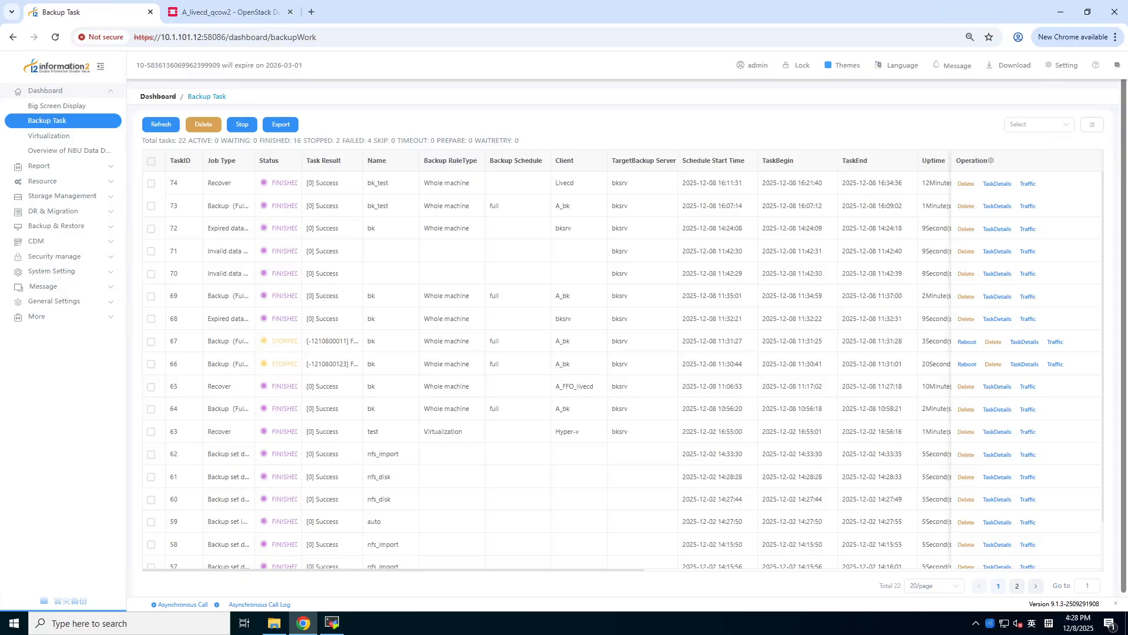
- Soft reboot instance A_livecd_qcow2 and open its console to watch the CentOS boot menu
{"action": "left_click", "coordinate": [210, 13]}
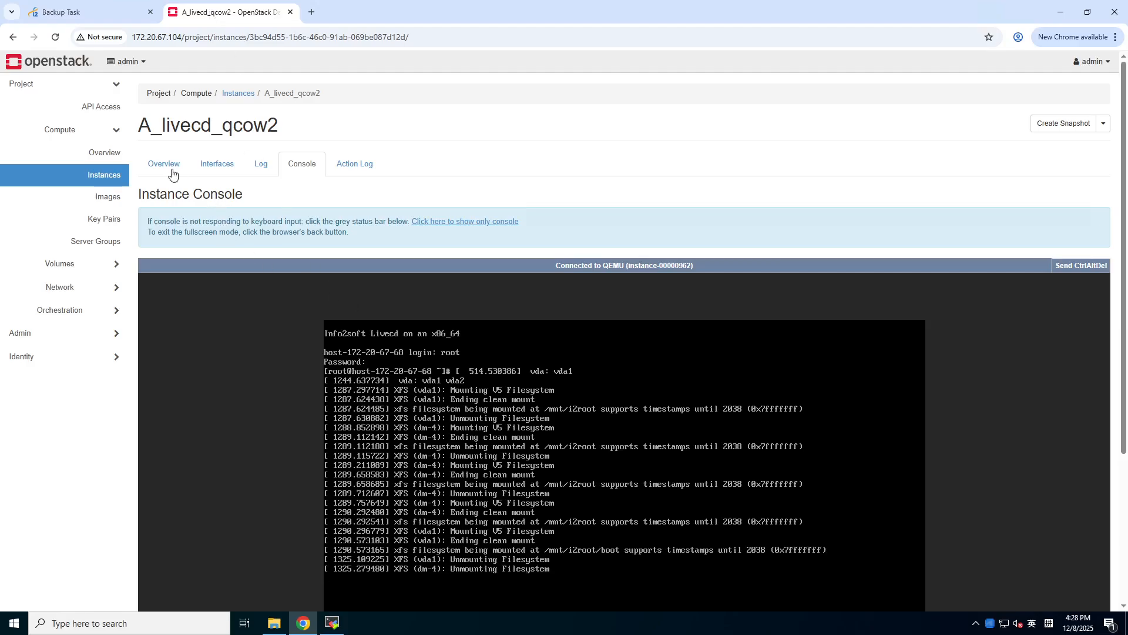
{"action": "left_click", "coordinate": [116, 176]}
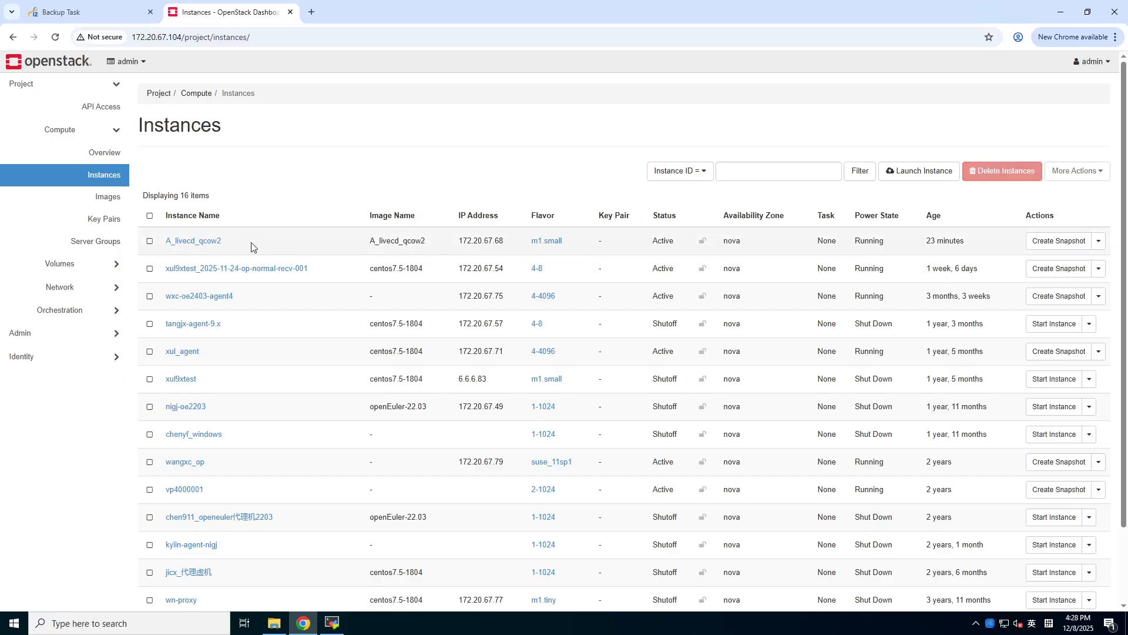
{"action": "left_click", "coordinate": [1099, 242]}
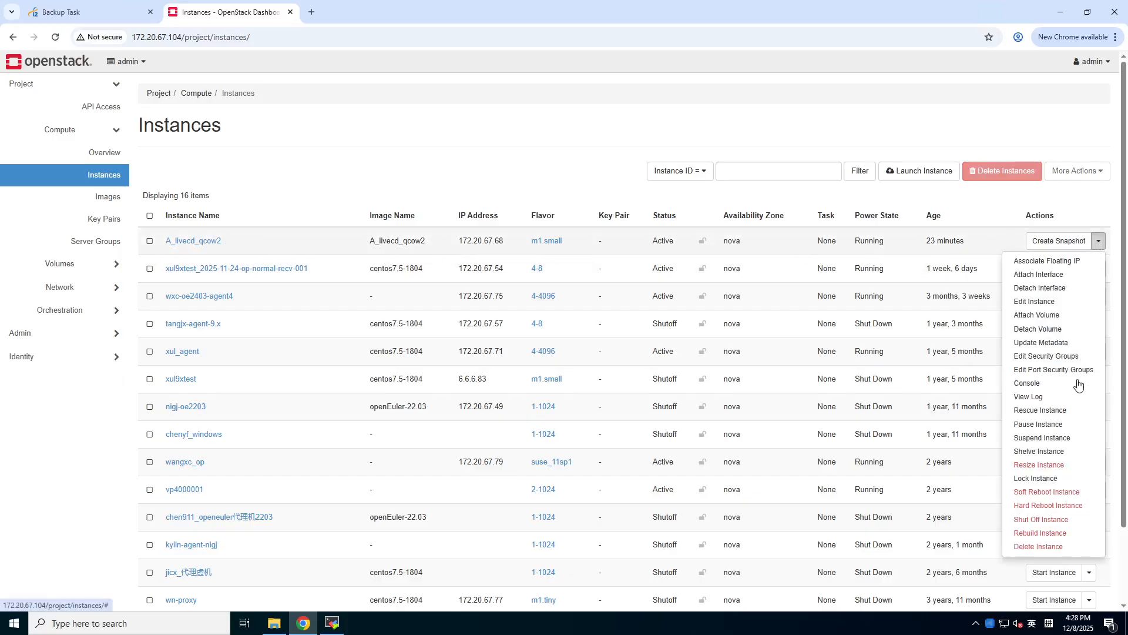
{"action": "left_click", "coordinate": [1043, 497]}
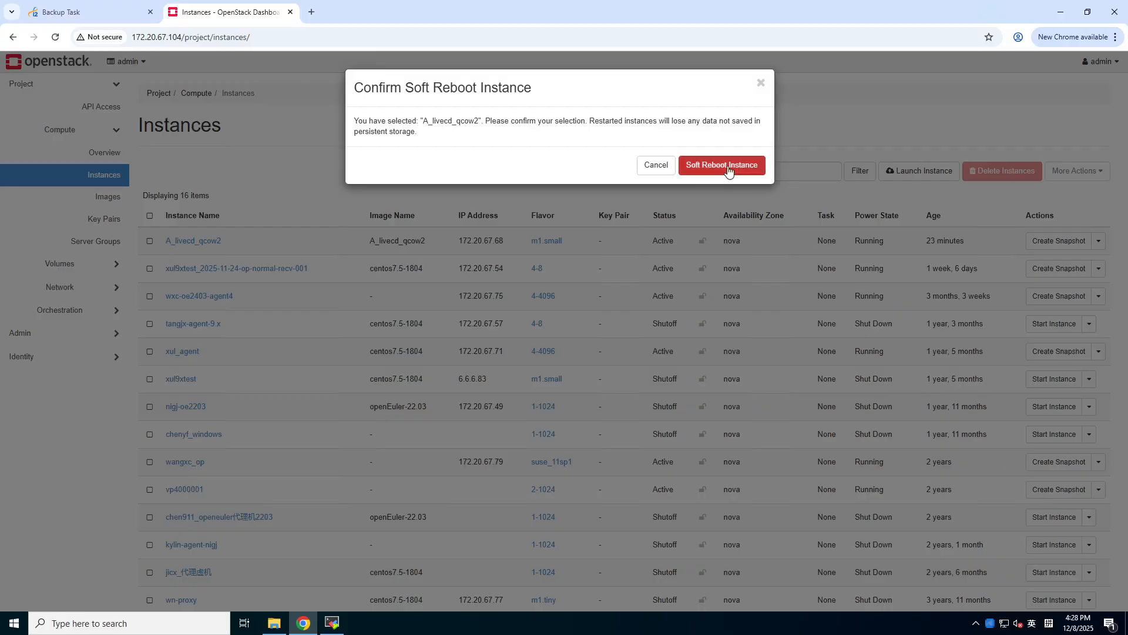
{"action": "left_click", "coordinate": [727, 166]}
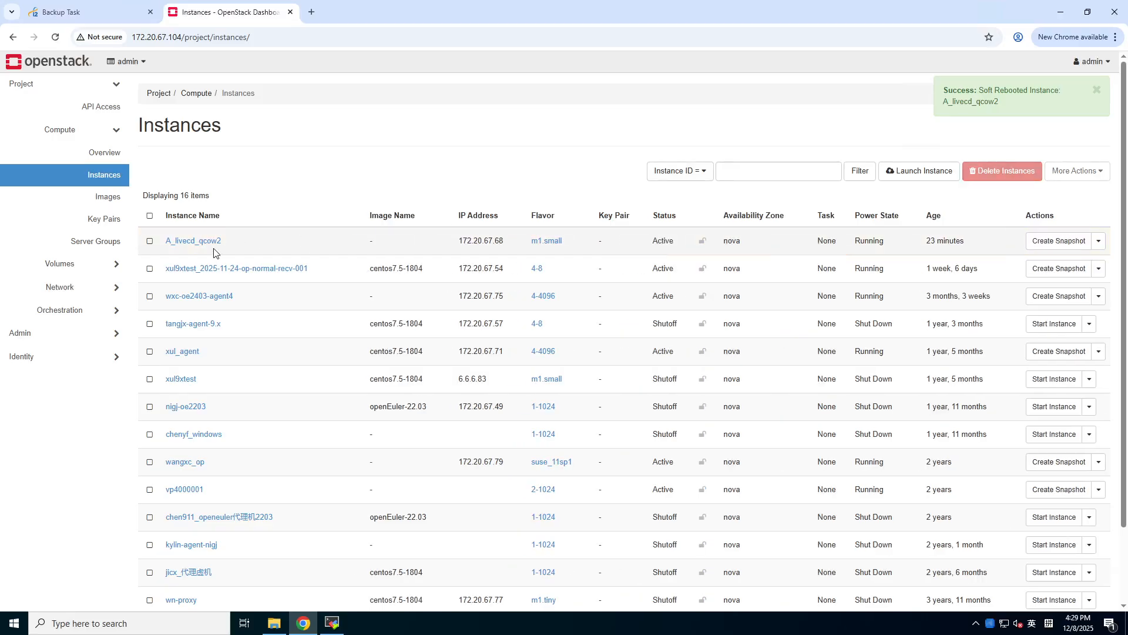
{"action": "left_click", "coordinate": [210, 242]}
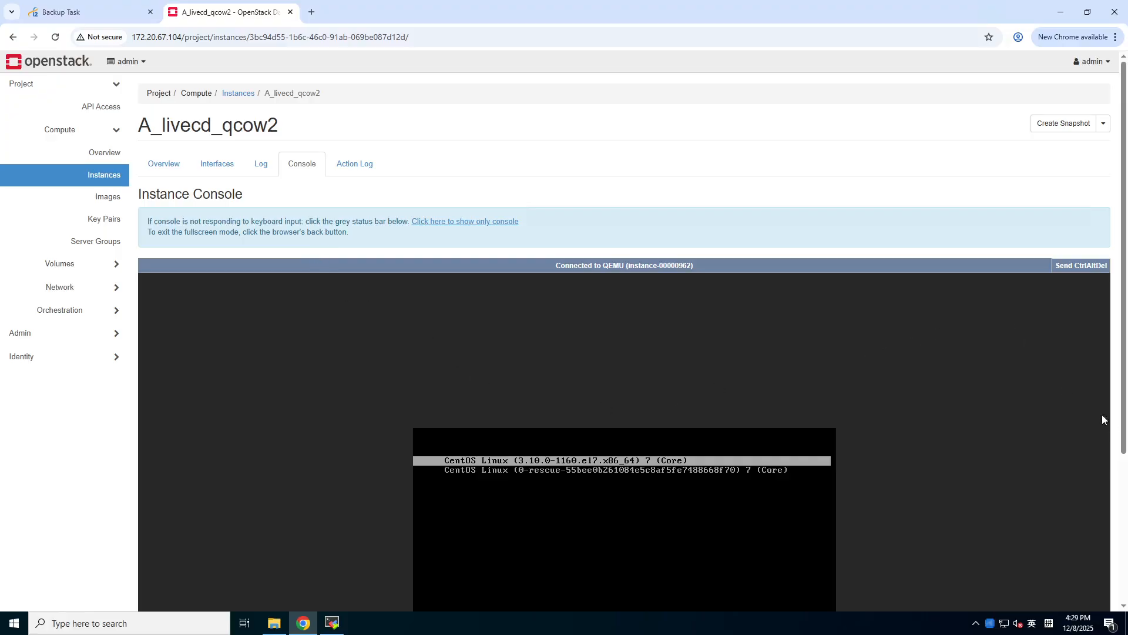
- Log in as root at the restored CentOS 7 host bk's console login prompt
{"action": "scroll", "coordinate": [1081, 470], "scroll_direction": "down", "scroll_amount": 3}
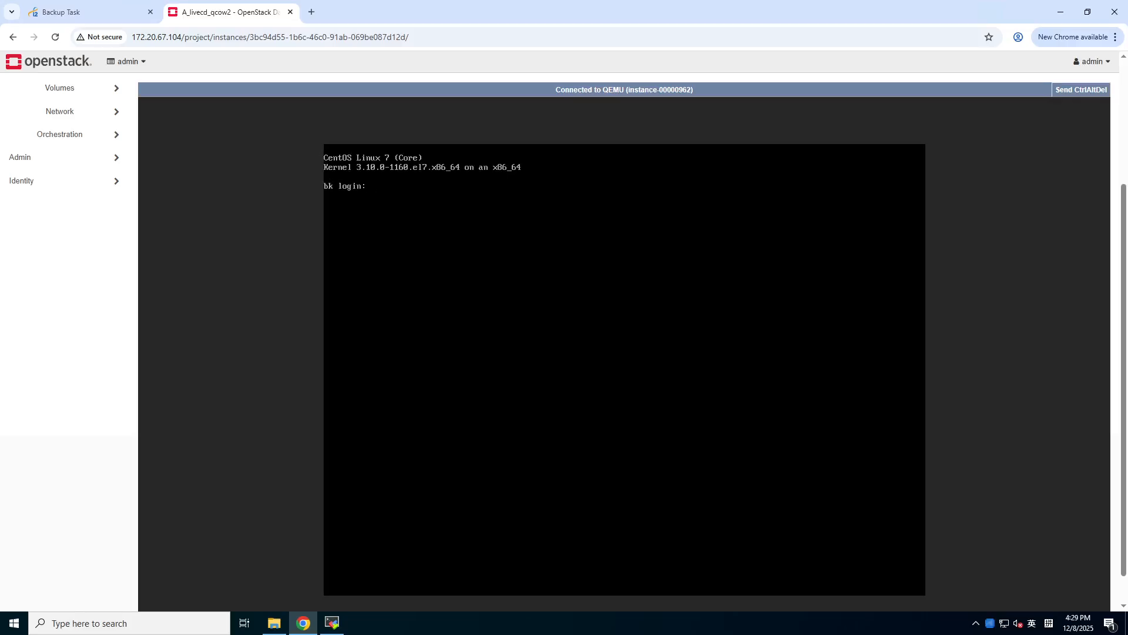
{"action": "type", "text": "root"}
{"action": "key", "text": "Return"}
{"action": "key", "text": "Return"}
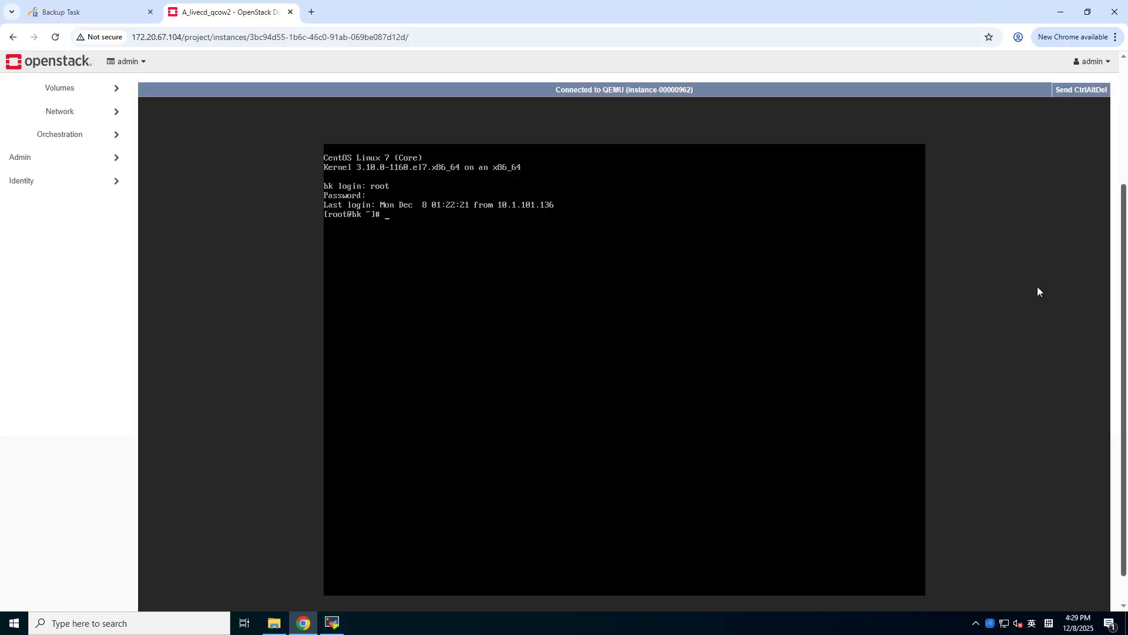
{"action": "scroll", "coordinate": [1122, 220], "scroll_direction": "up", "scroll_amount": 3}
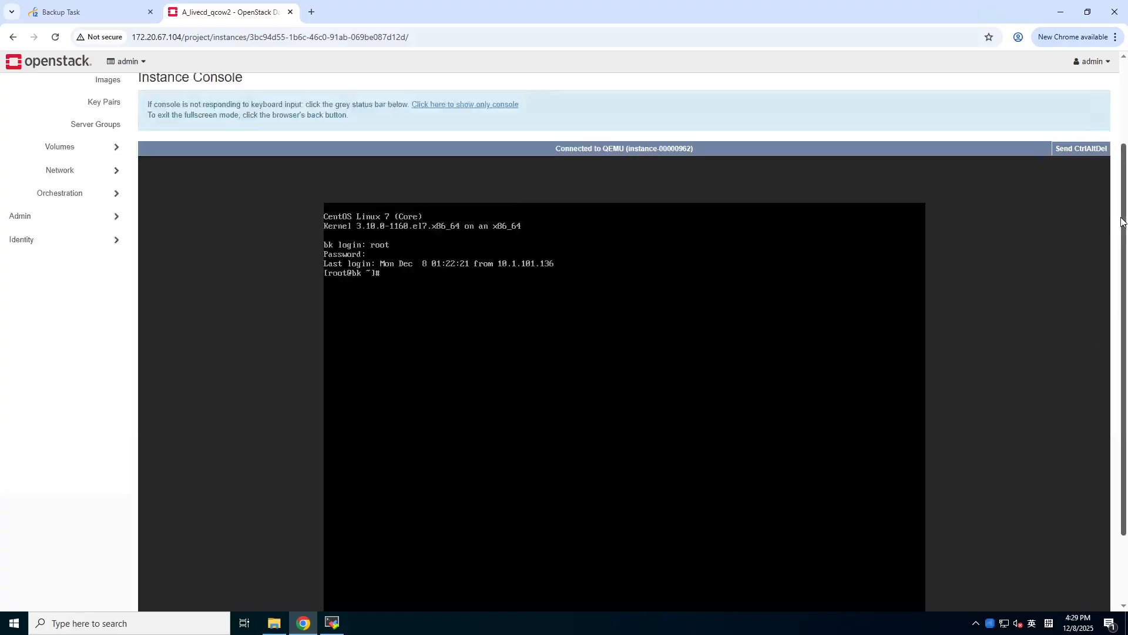